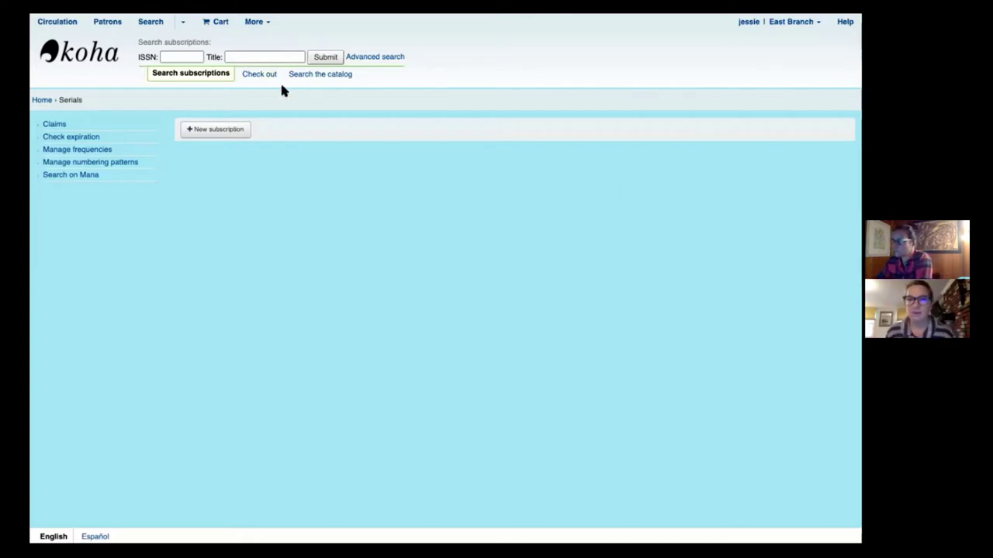
# Search the library catalog by keyword for "martha stewart living"
pyautogui.click(311, 74)
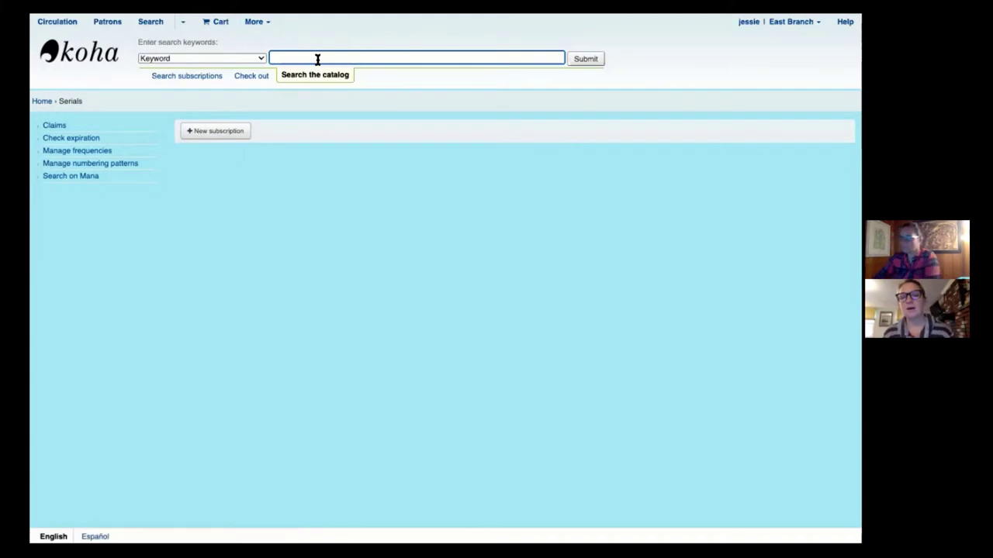
pyautogui.write('martha ')
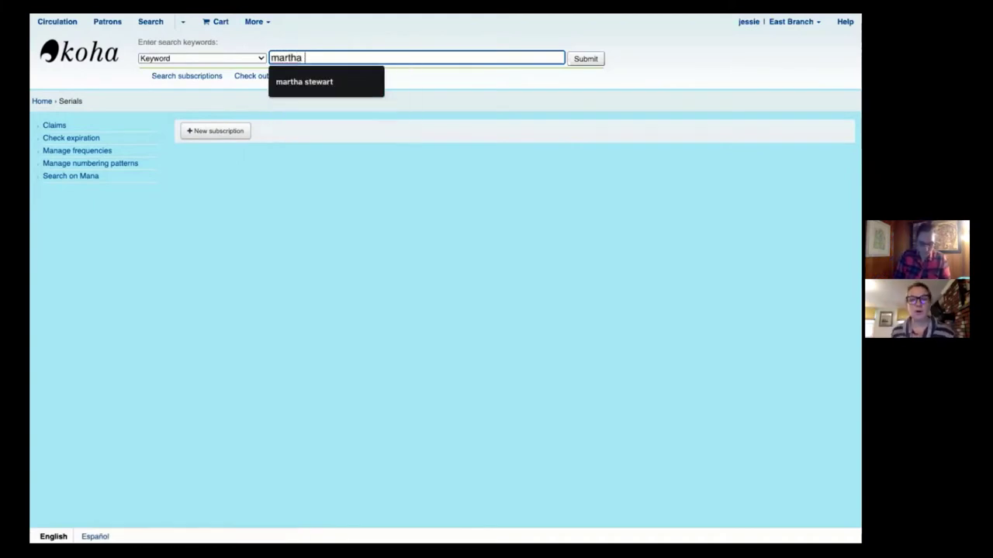
pyautogui.write('steward')
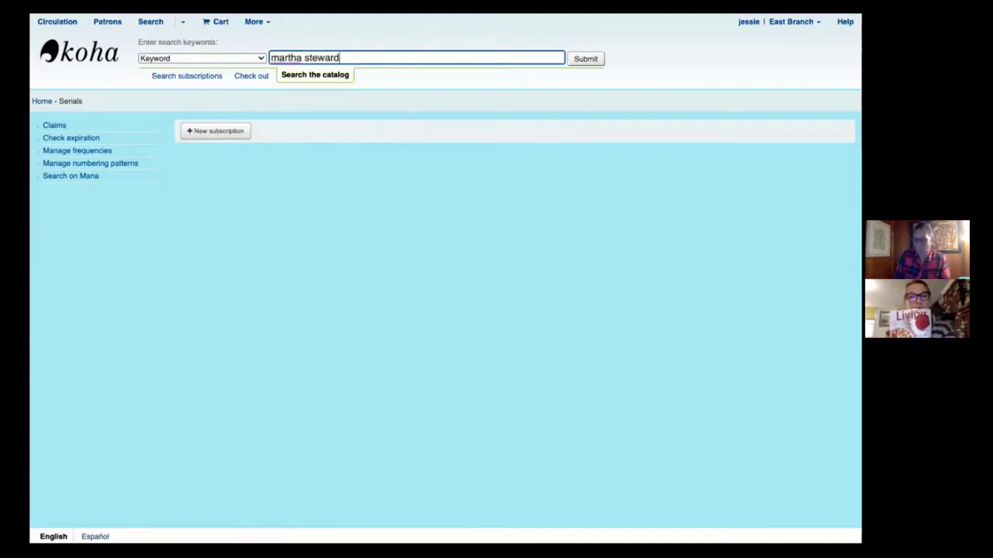
pyautogui.press('BackSpace')
pyautogui.write('t ')
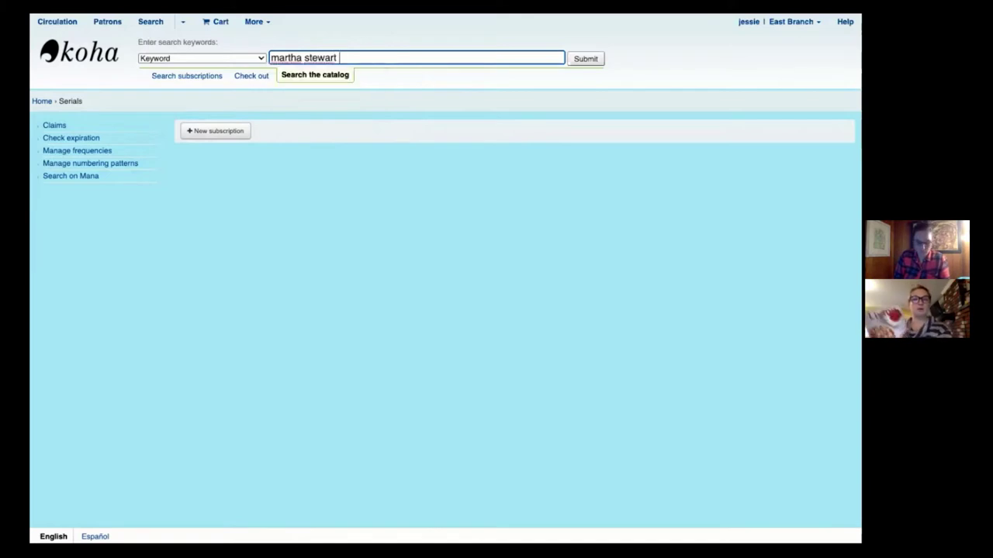
pyautogui.write('living')
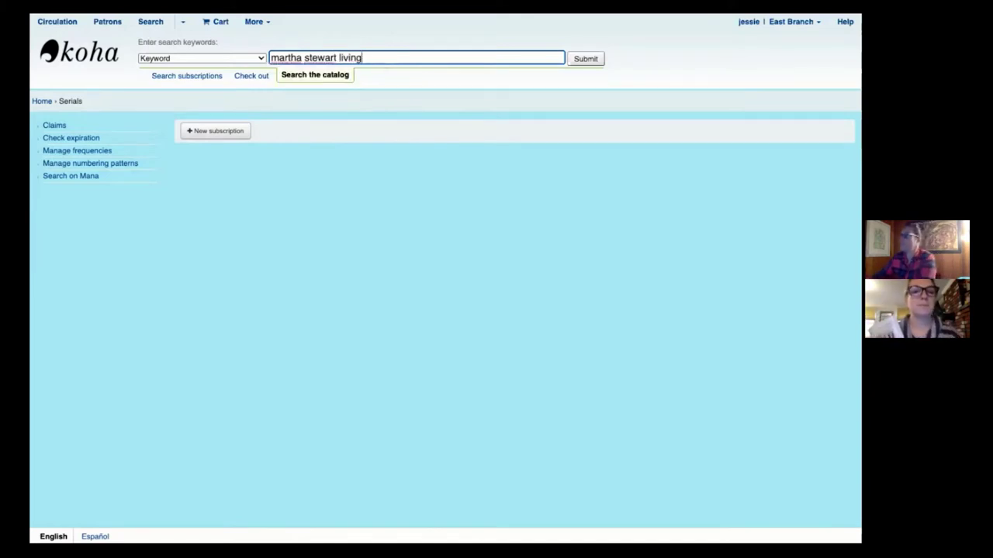
pyautogui.press('Return')
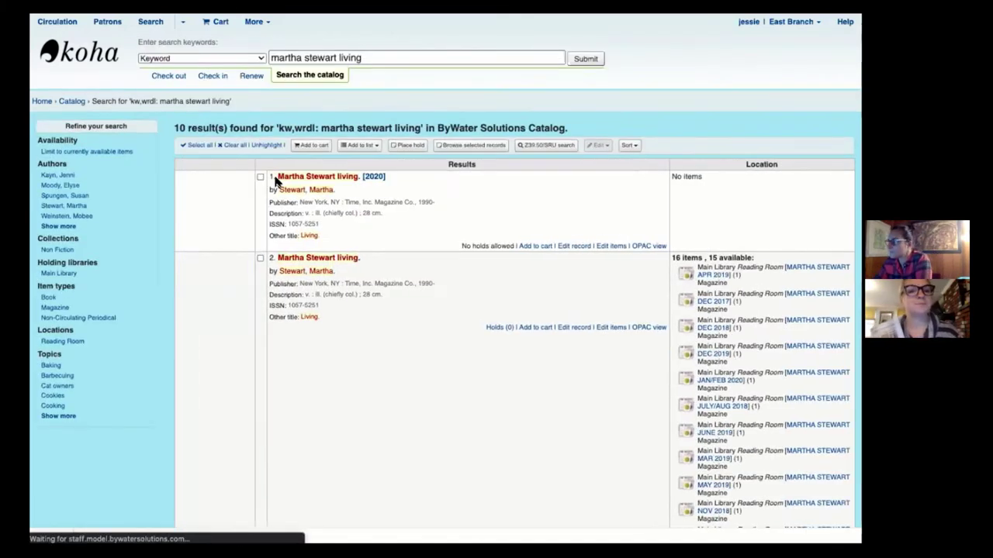
# Open the Martha Stewart living [2020] record and start a new subscription from it
pyautogui.scroll(-1, 353, 180)
pyautogui.click(354, 176)
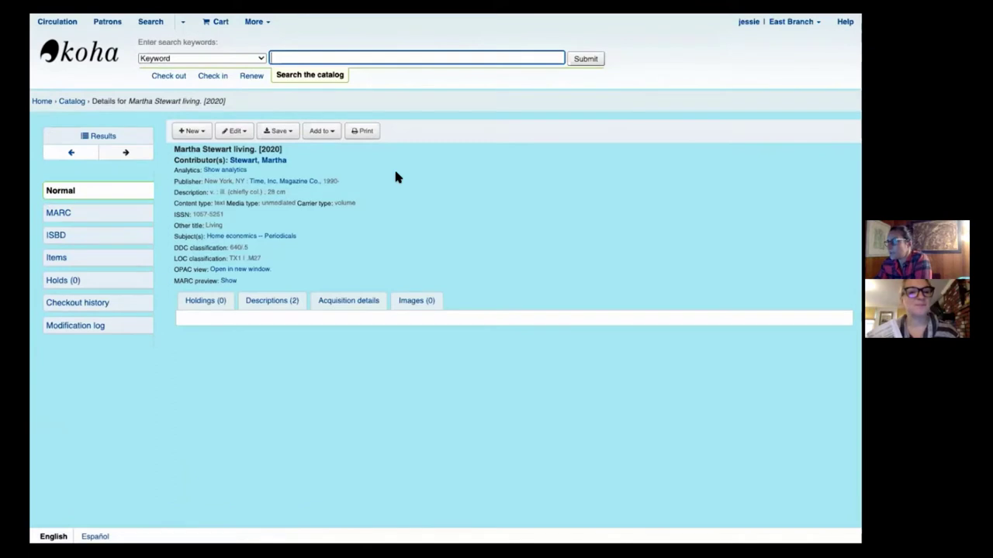
pyautogui.click(205, 133)
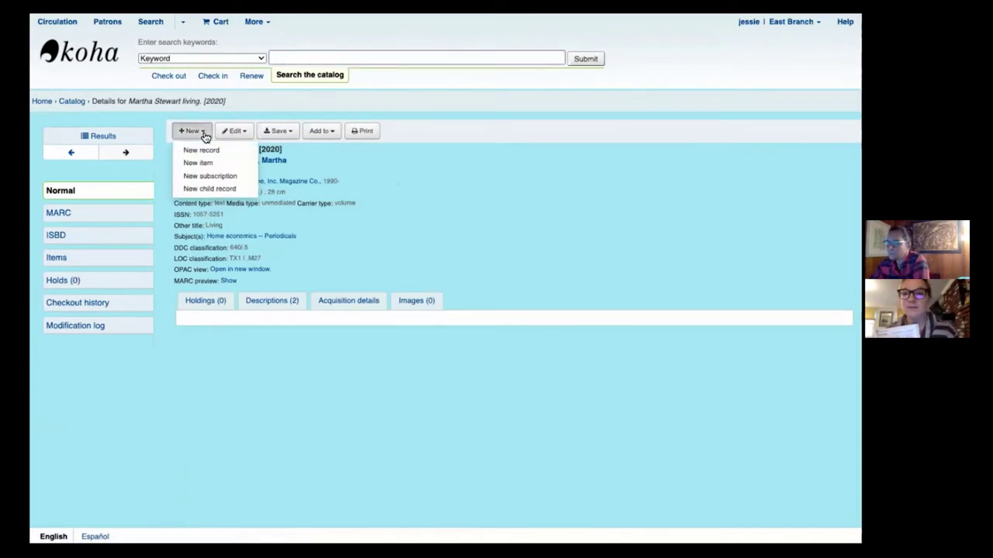
pyautogui.click(200, 176)
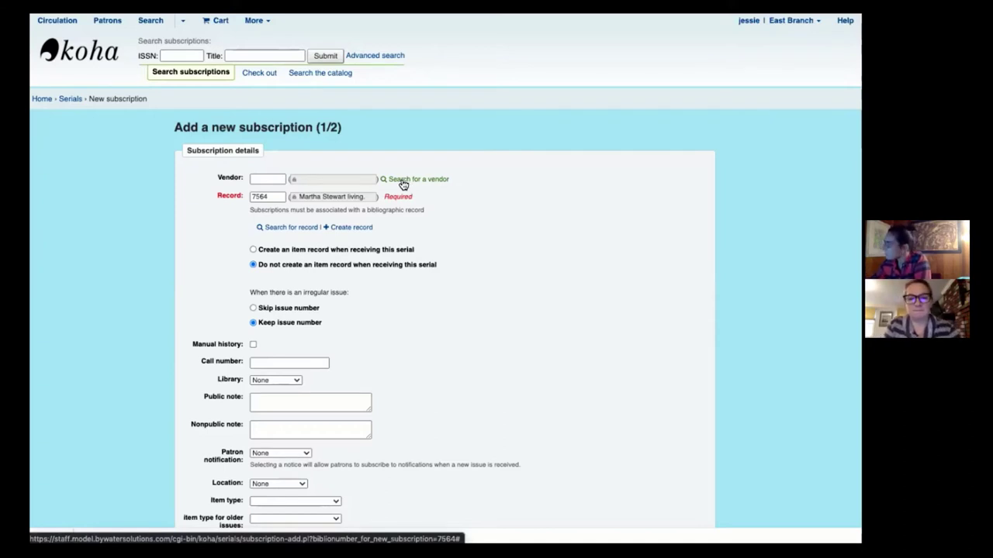
# List all vendors in Acquisitions and open the Philly Phun vendor record
pyautogui.click(261, 22)
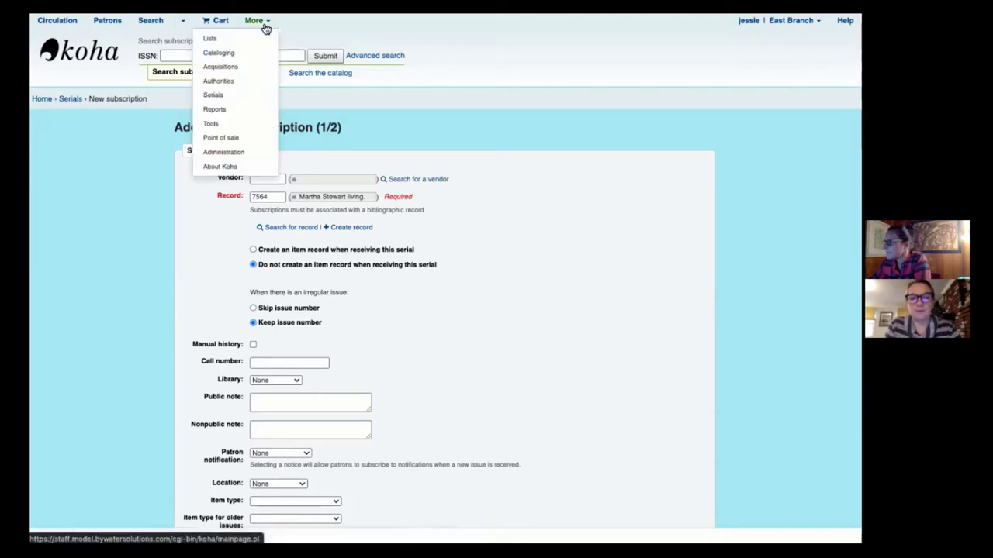
pyautogui.click(220, 67)
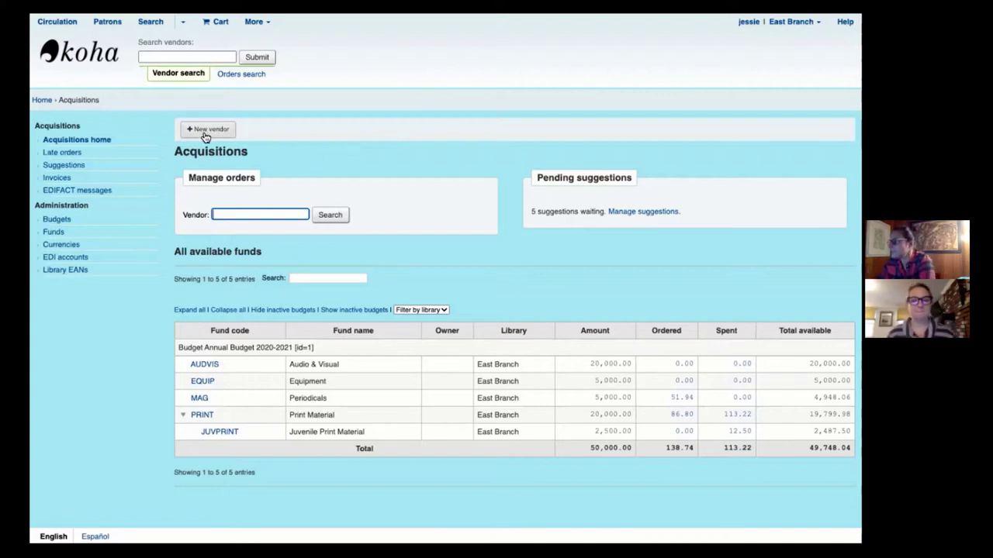
pyautogui.click(332, 218)
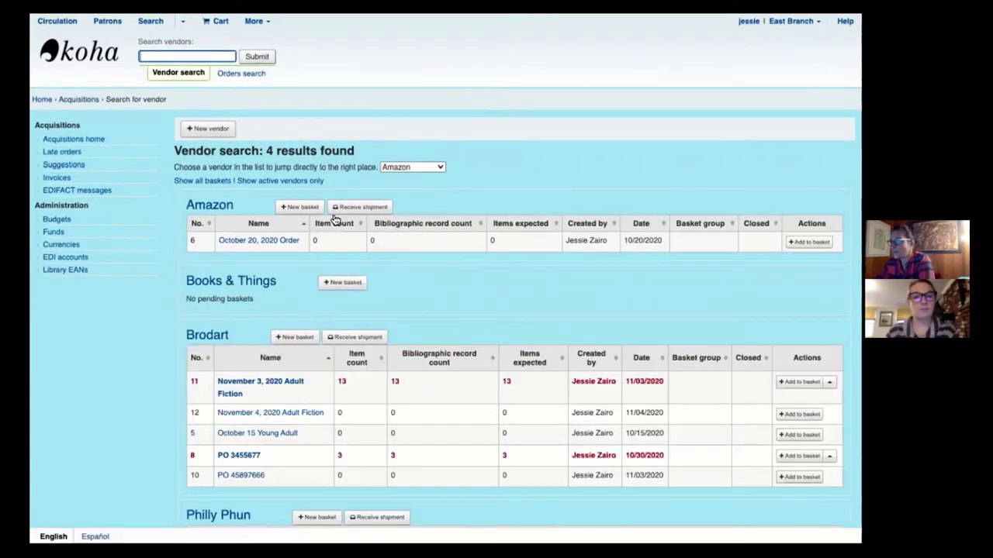
pyautogui.scroll(-2, 334, 219)
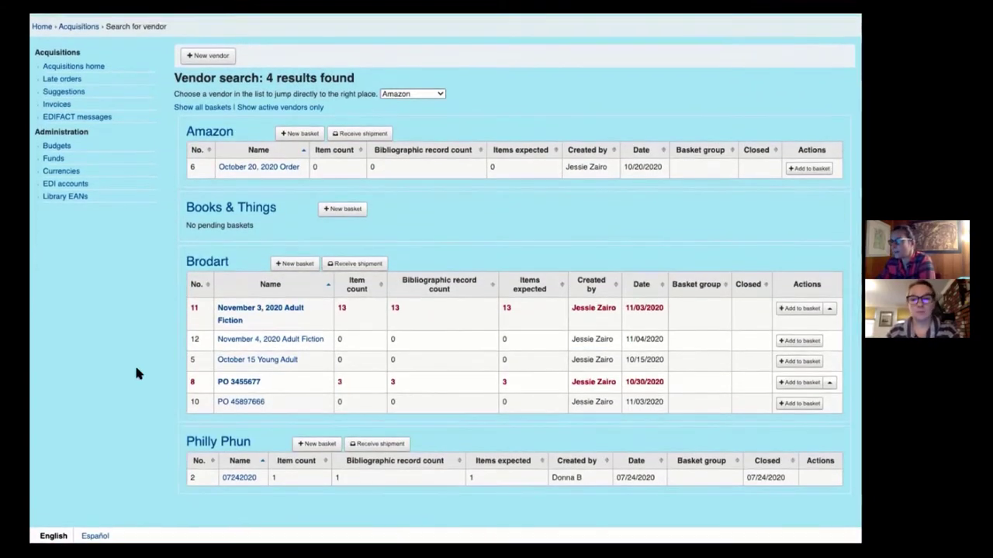
pyautogui.click(228, 446)
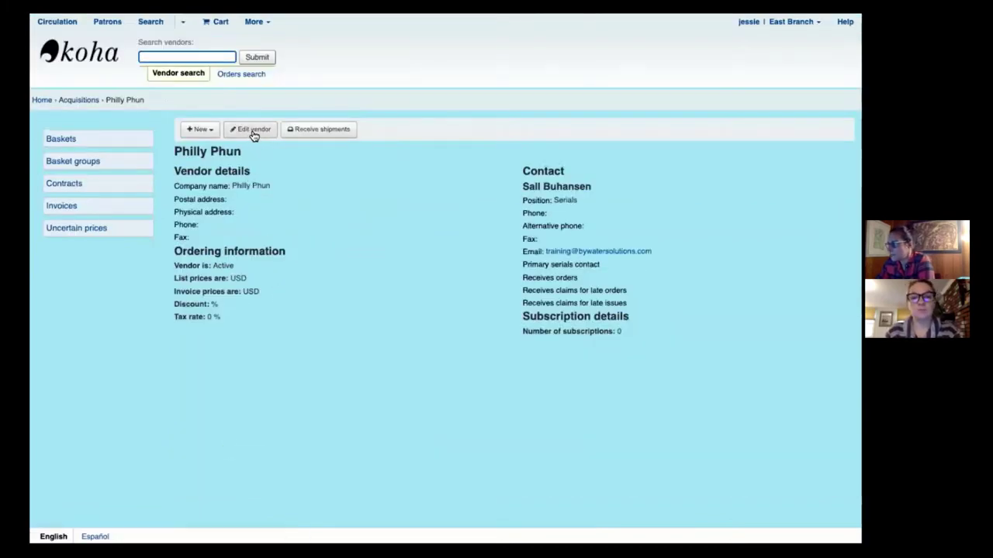
# Open the Philly Phun vendor for editing and examine its contact name, email and primary serials contact settings
pyautogui.click(252, 135)
pyautogui.click(253, 135)
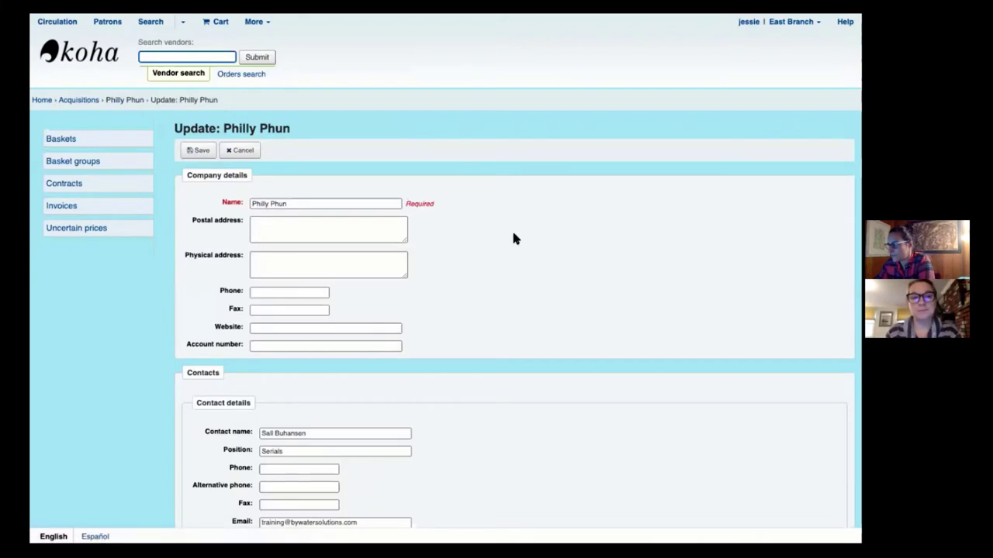
pyautogui.scroll(-1, 513, 239)
pyautogui.scroll(-4, 513, 239)
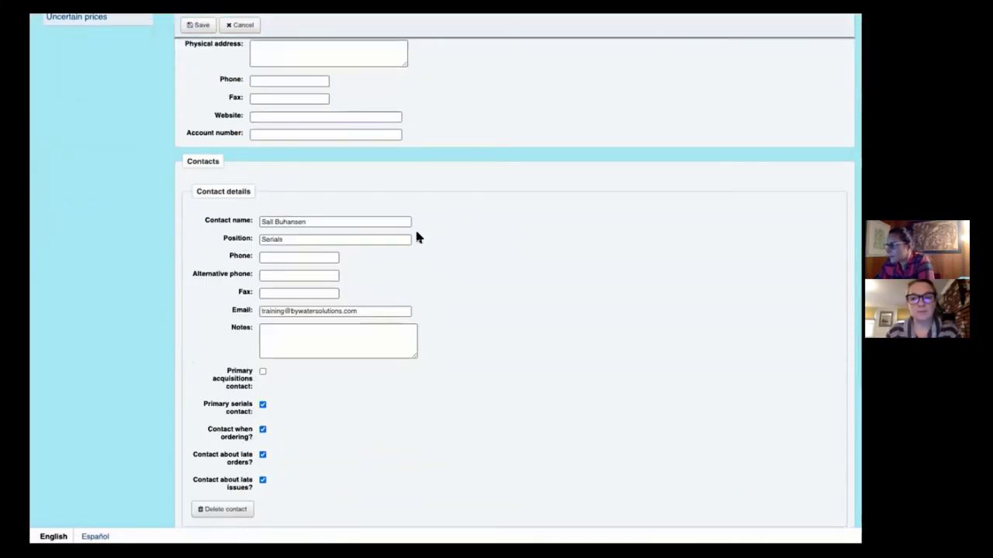
pyautogui.scroll(-3, 414, 227)
pyautogui.moveTo(203, 302); pyautogui.dragTo(252, 313)
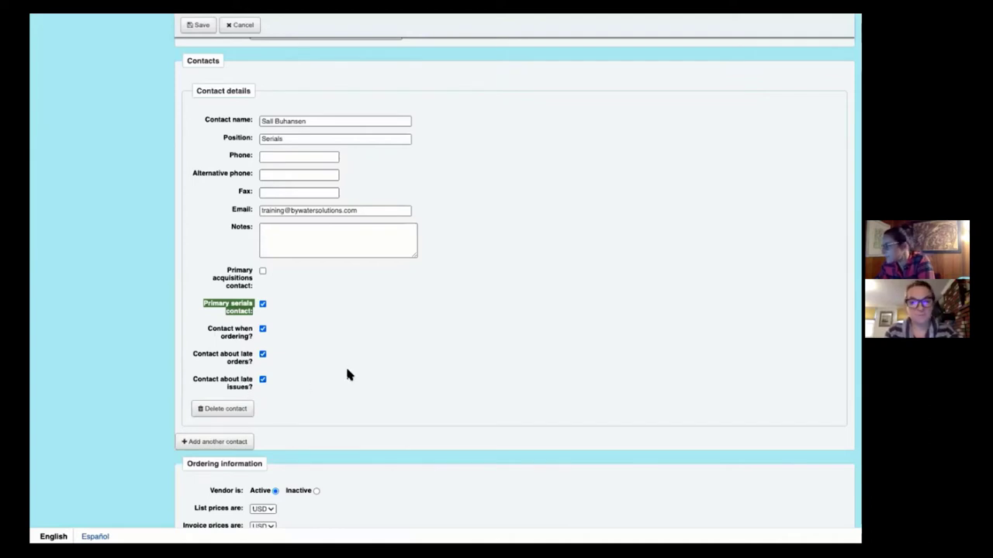
pyautogui.scroll(-1, 345, 365)
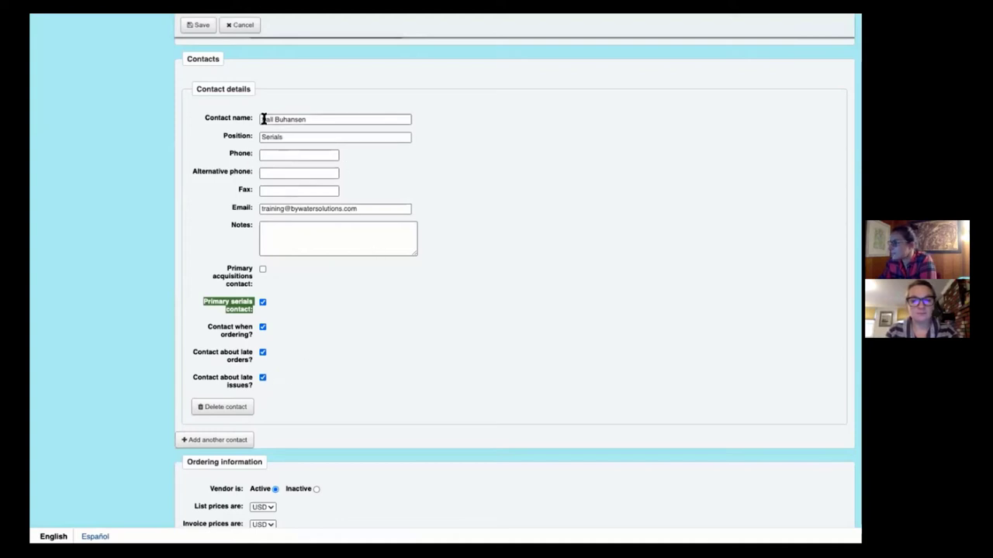
pyautogui.moveTo(261, 120); pyautogui.dragTo(314, 120)
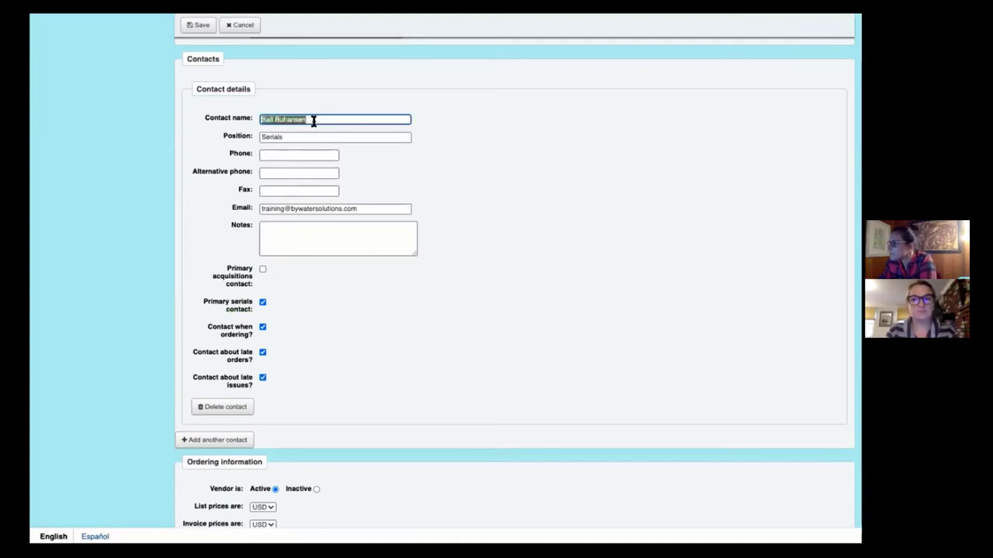
pyautogui.moveTo(262, 209); pyautogui.dragTo(380, 214)
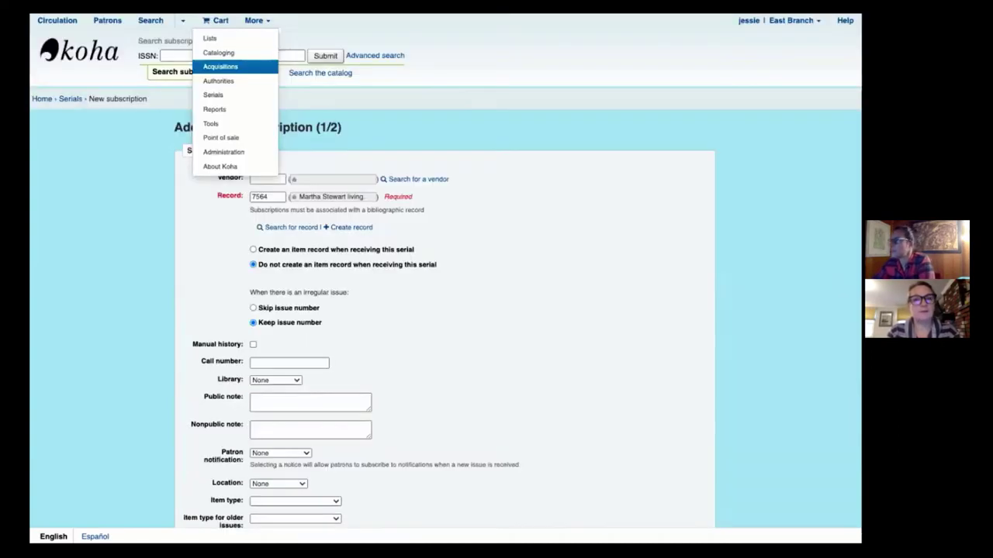
# Return to the new subscription form, search vendors for "philly" and choose Philly Phun as the subscription's vendor
pyautogui.click(446, 138)
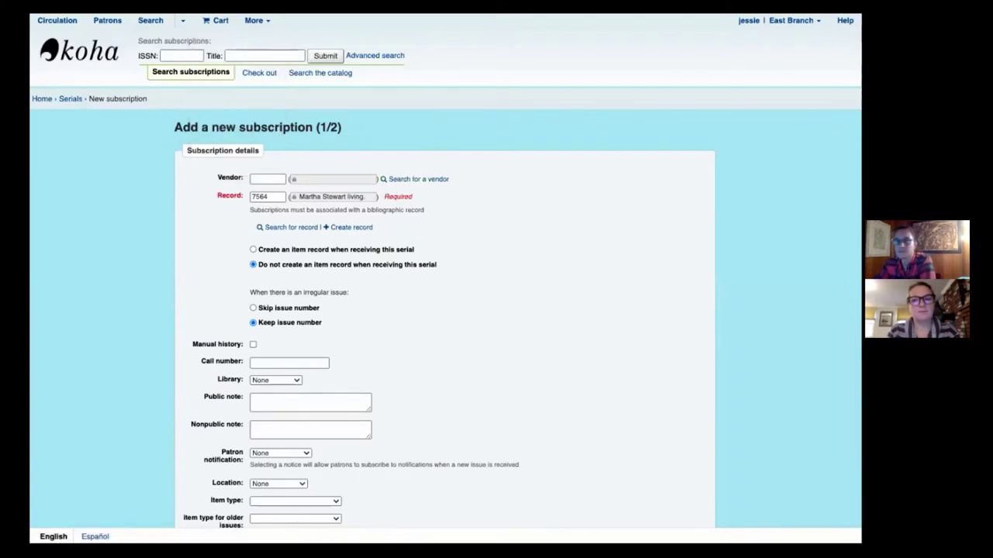
pyautogui.click(418, 179)
pyautogui.click(358, 191)
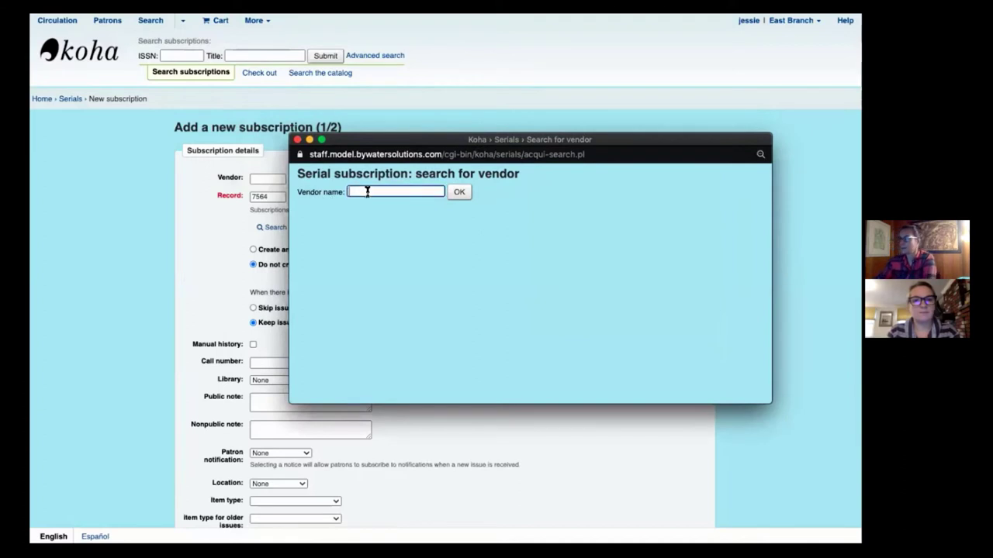
pyautogui.write('philly')
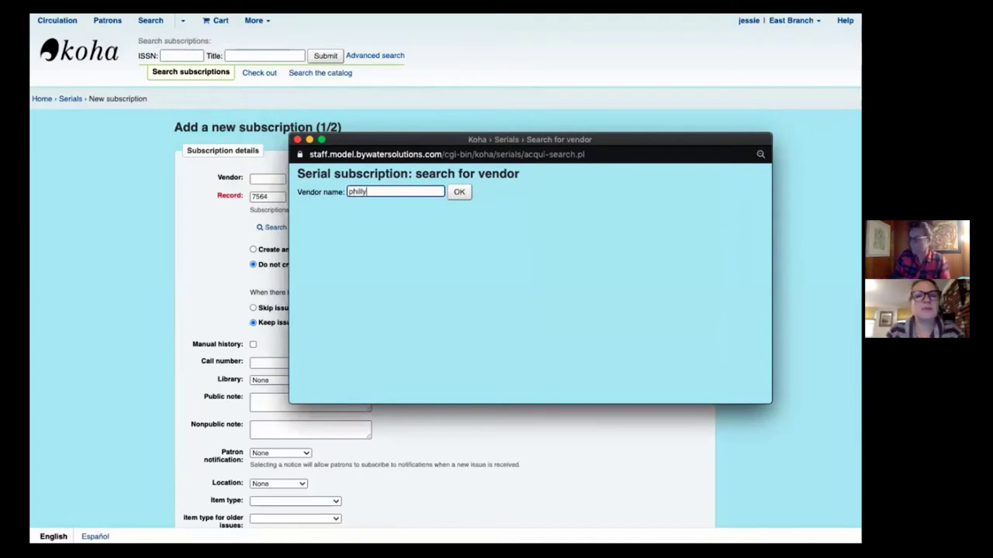
pyautogui.click(457, 193)
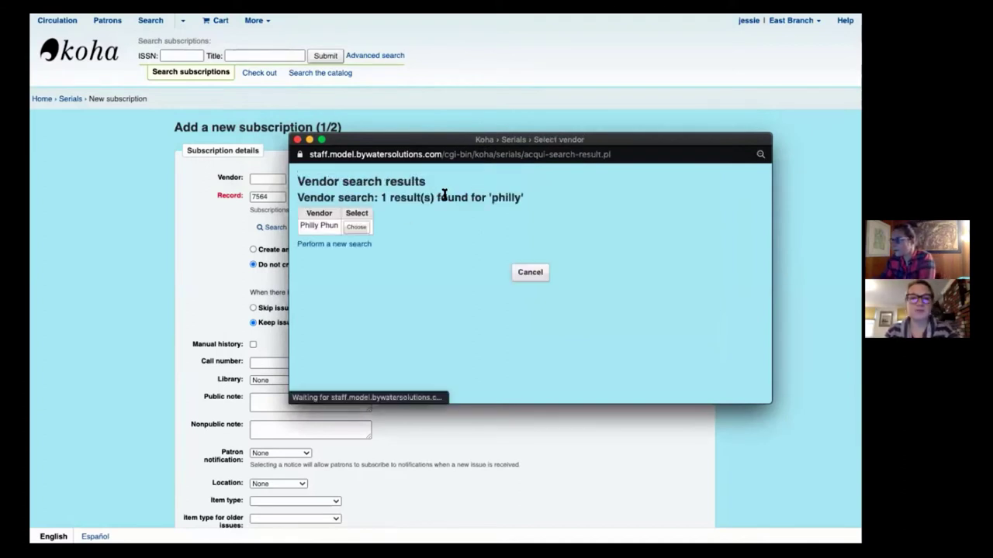
pyautogui.click(357, 226)
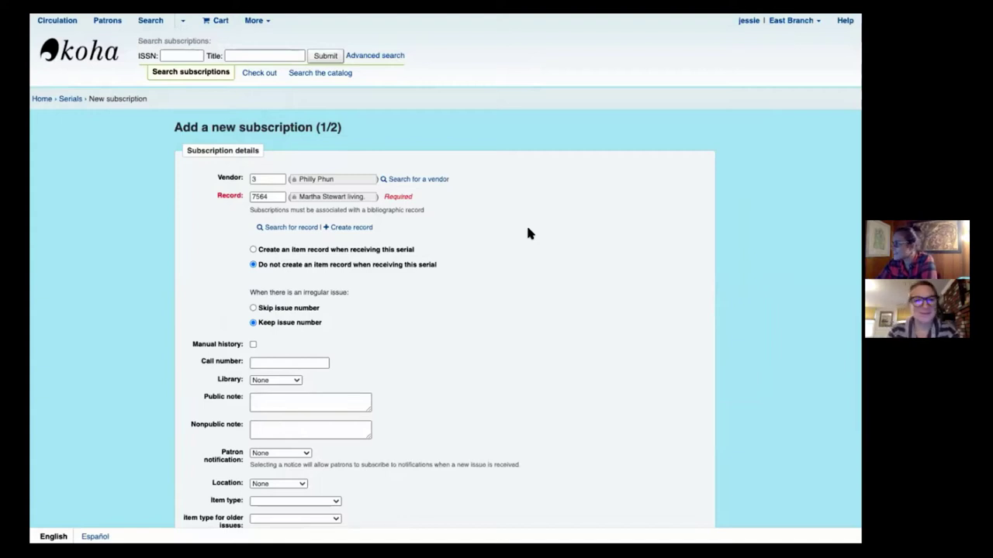
# View the catalog search used for picking the subscription's bibliographic record and close it without searching
pyautogui.scroll(-3, 527, 233)
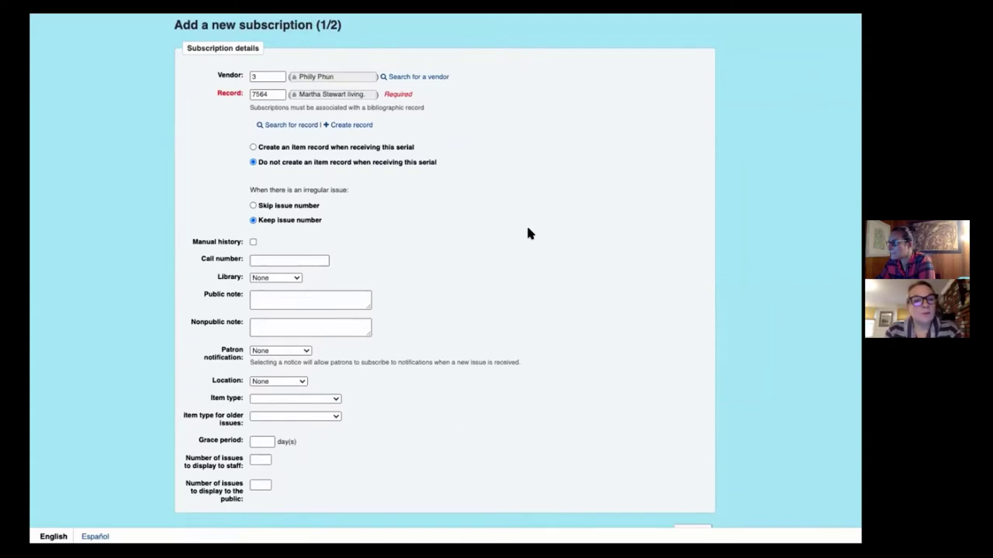
pyautogui.scroll(-1, 527, 234)
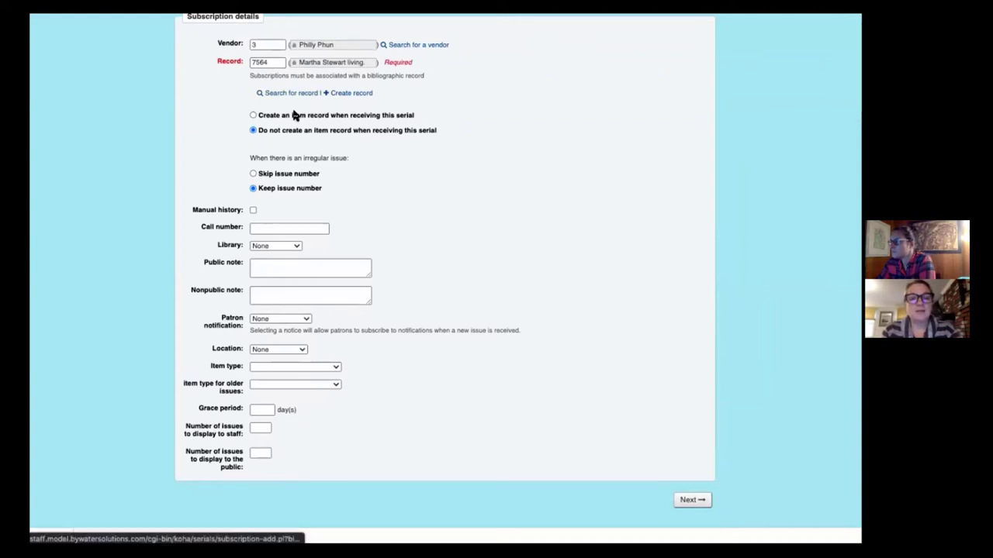
pyautogui.click(275, 93)
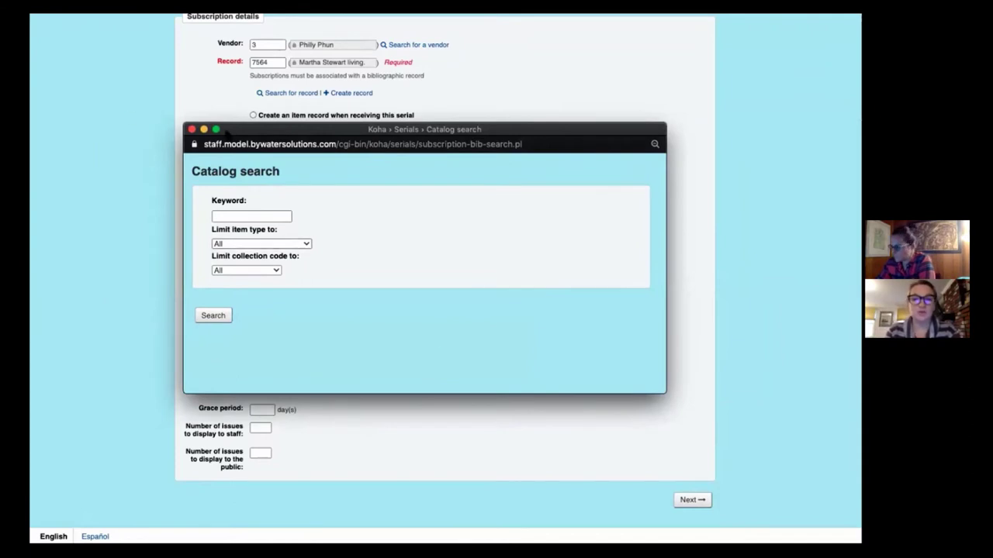
pyautogui.click(192, 129)
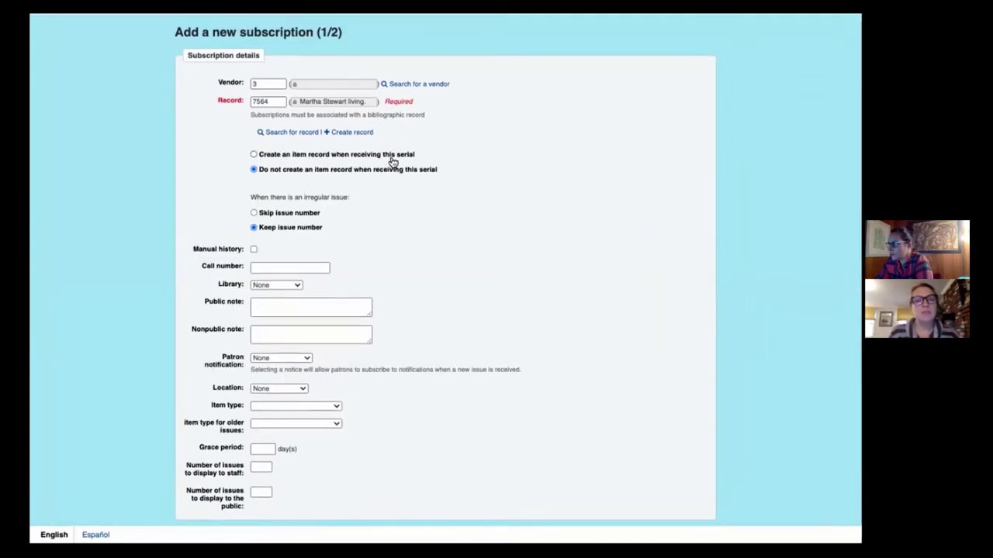
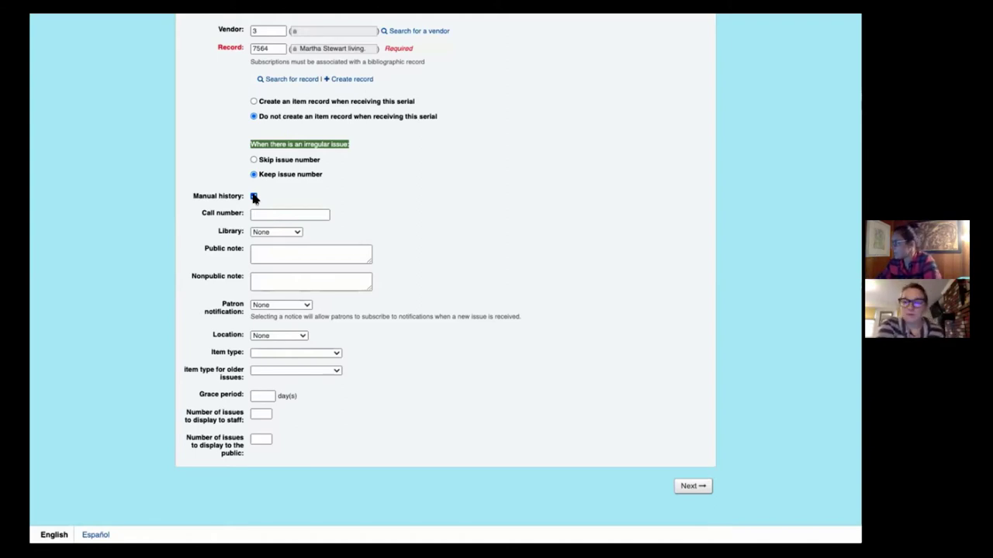
# Fill in the subscription details with manual history enabled, call number MAG LIVING and library East Branch
pyautogui.click(253, 196)
pyautogui.click(293, 215)
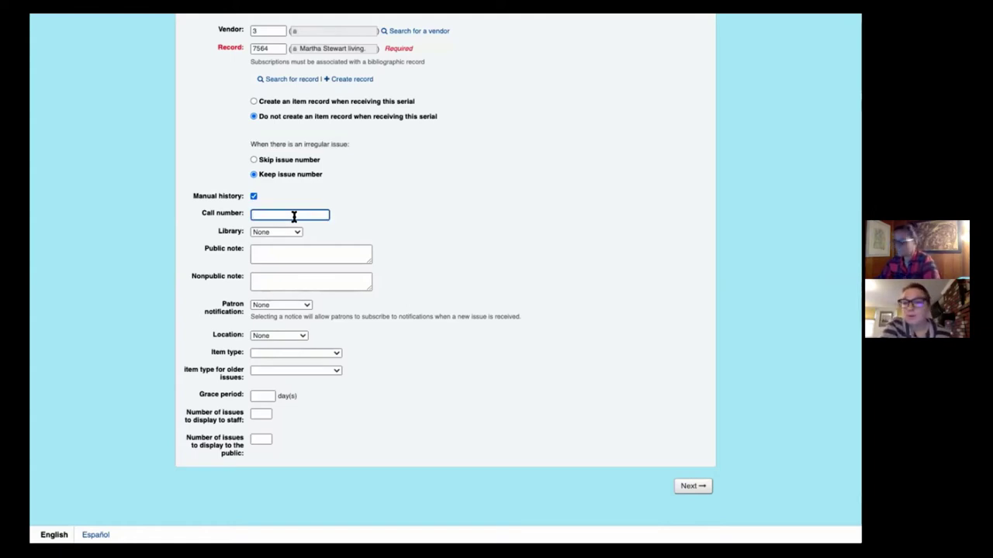
pyautogui.write('MAG L')
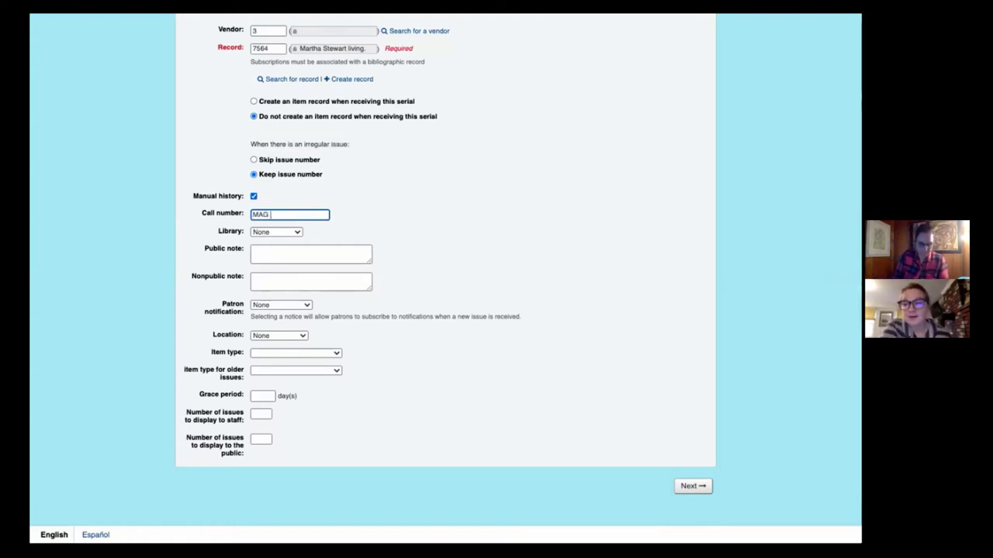
pyautogui.write('IVING')
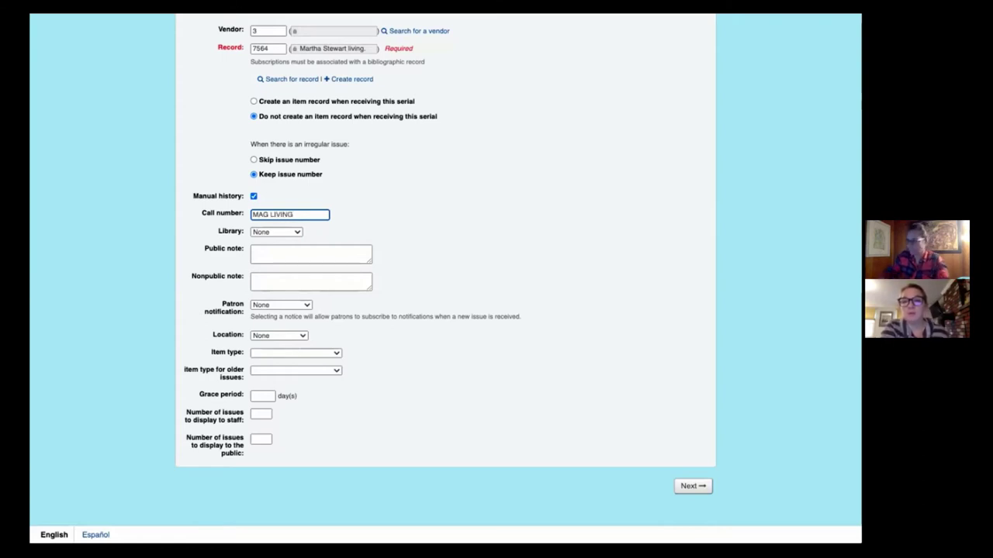
pyautogui.click(286, 232)
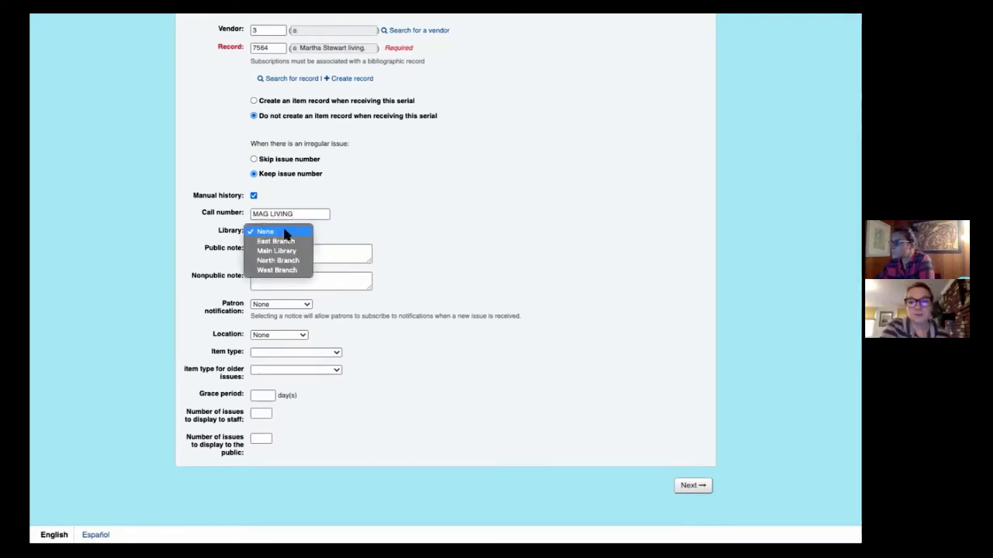
pyautogui.click(289, 241)
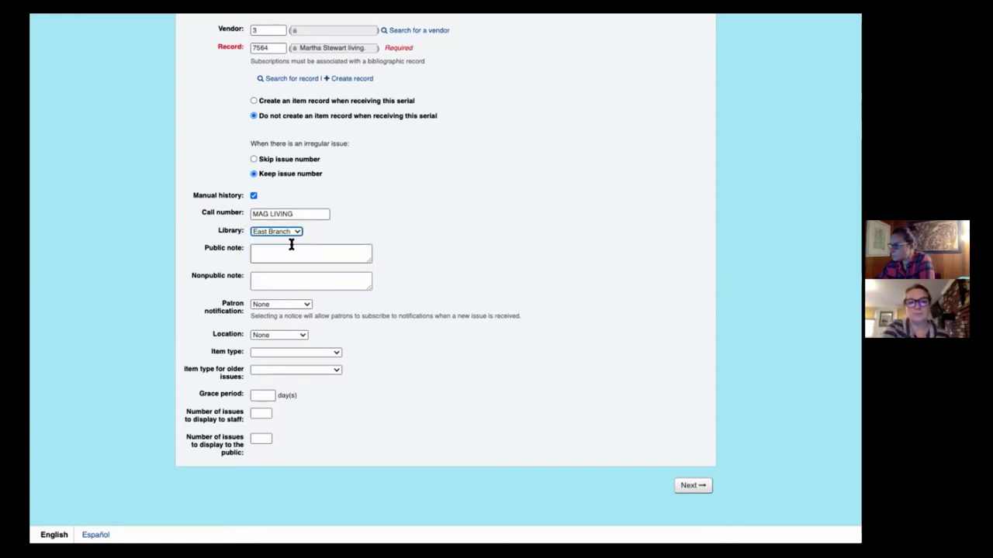
# Enter "Current for 2 years" as the subscription's public note and "Donated" as its nonpublic note
pyautogui.click(289, 253)
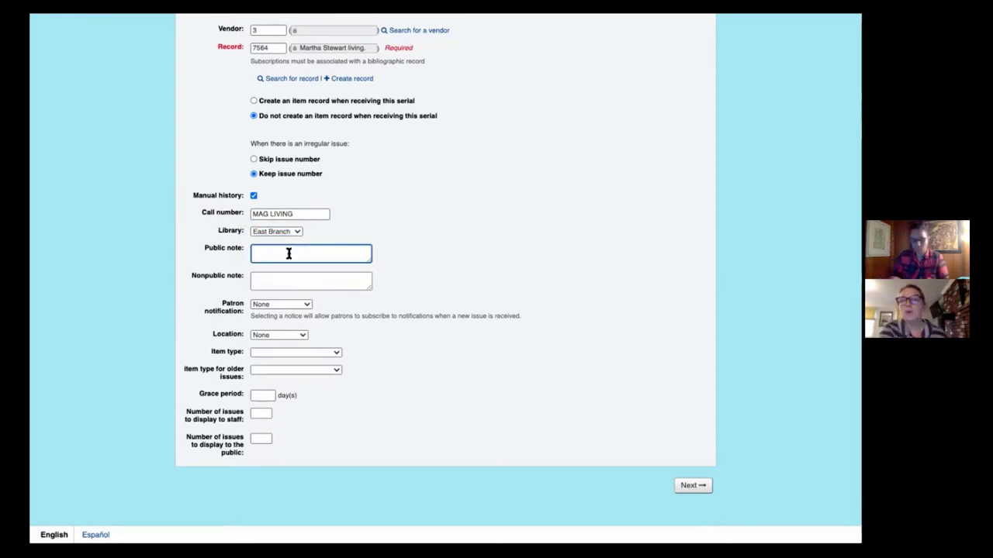
pyautogui.write('Current for')
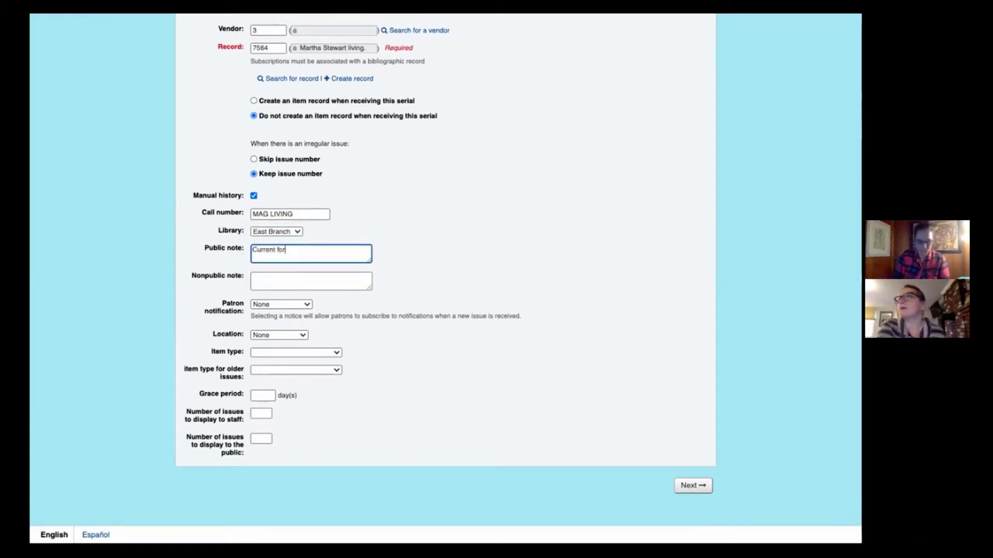
pyautogui.write(' the')
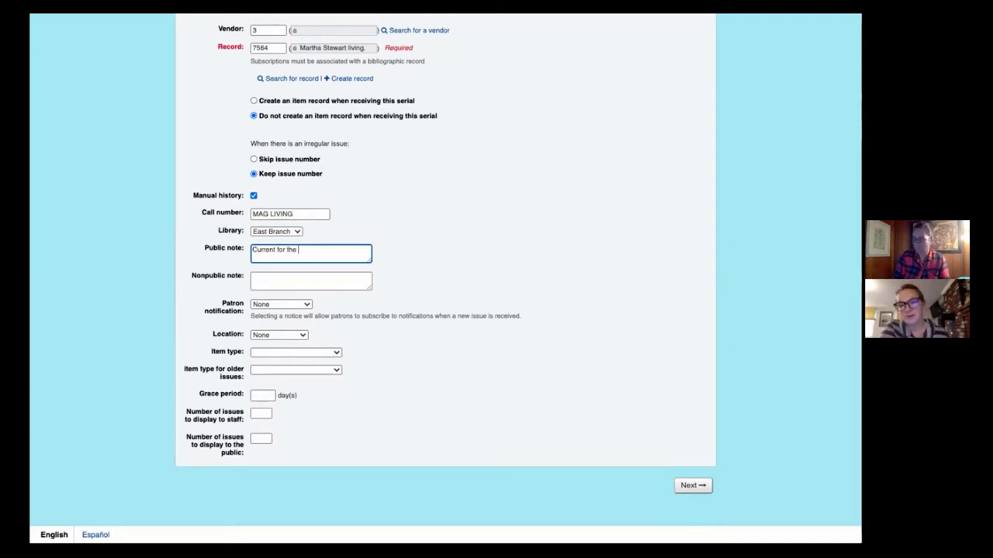
pyautogui.press('BackSpace')
pyautogui.press('BackSpace')
pyautogui.press('BackSpace')
pyautogui.press('BackSpace')
pyautogui.write('2')
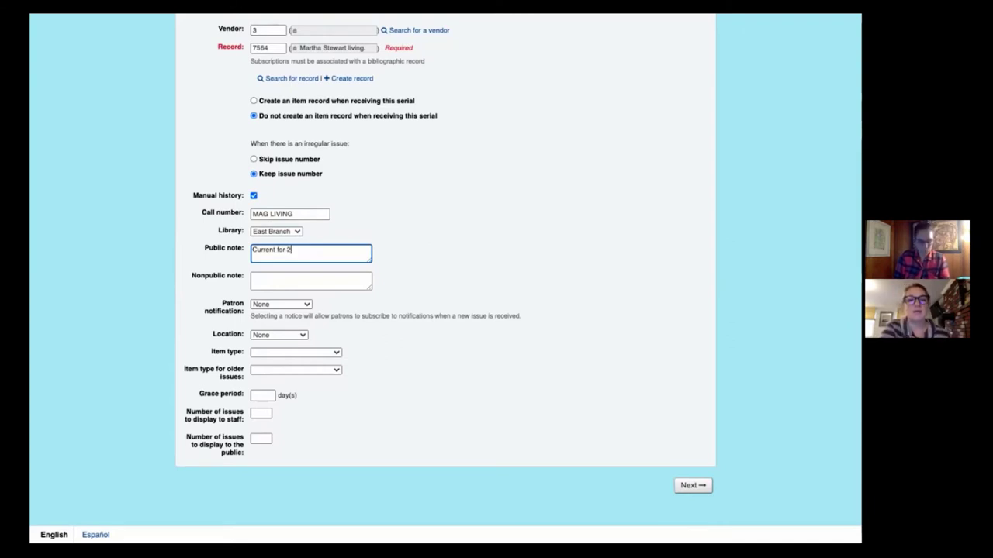
pyautogui.write(' years')
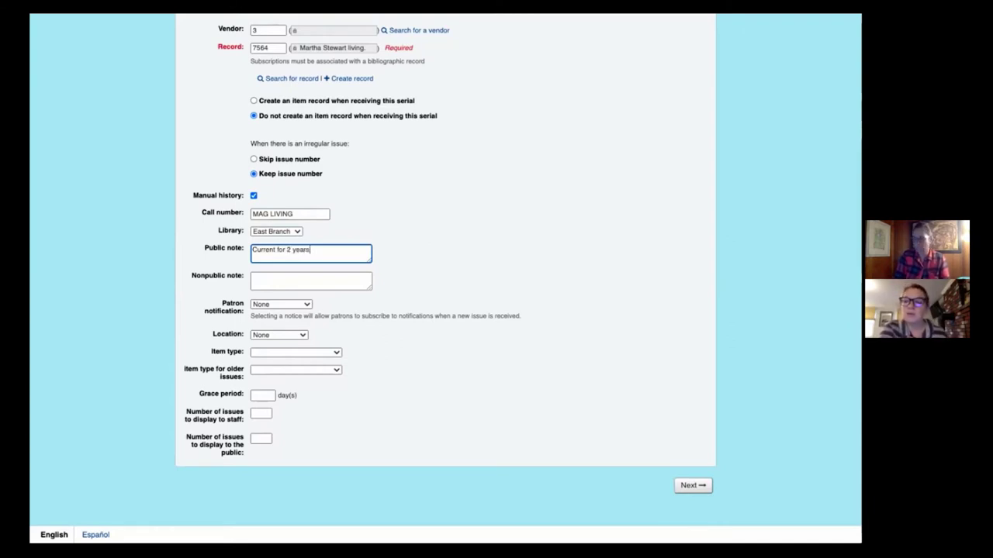
pyautogui.click(286, 280)
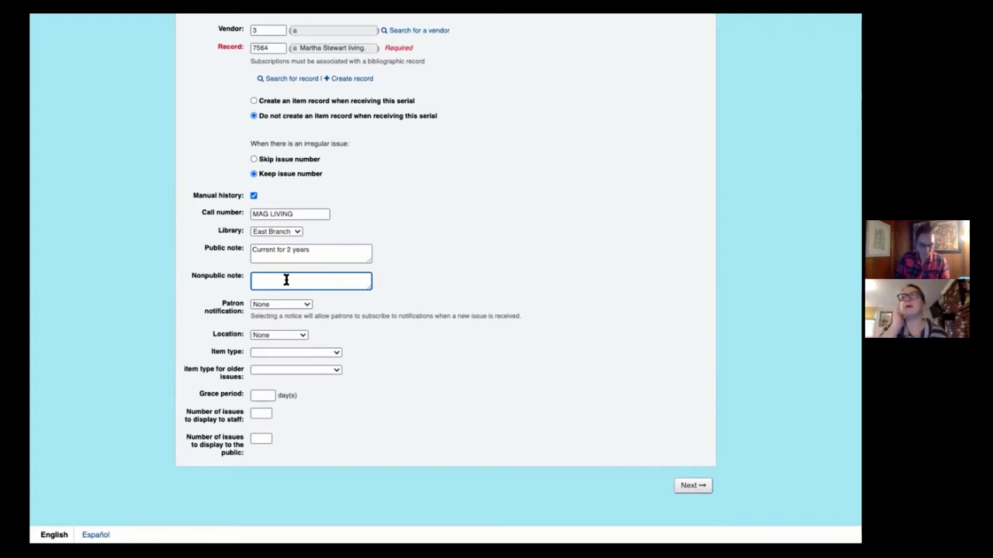
pyautogui.write('Donated')
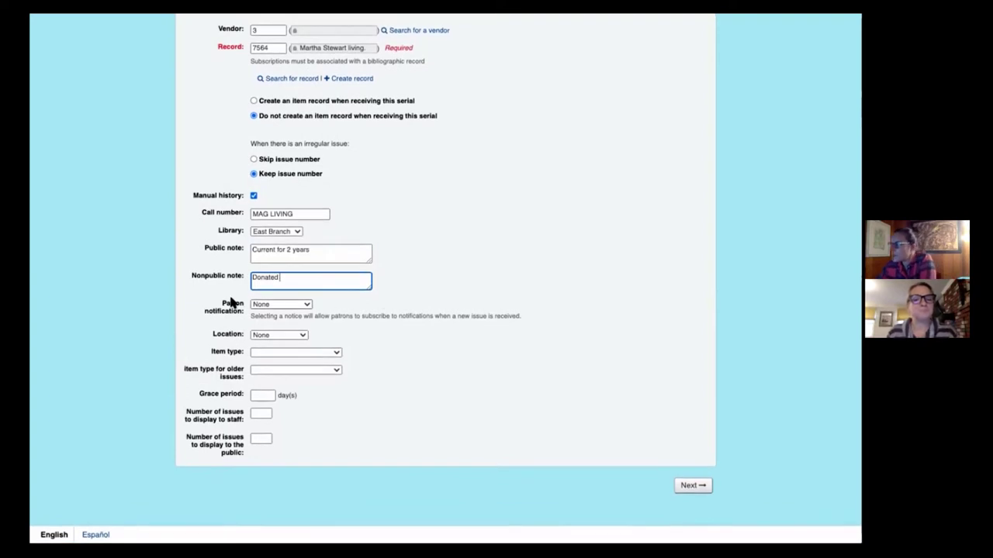
# Set the subscription's location to Reading Room, leaving patron notification at None
pyautogui.moveTo(220, 304); pyautogui.dragTo(243, 314)
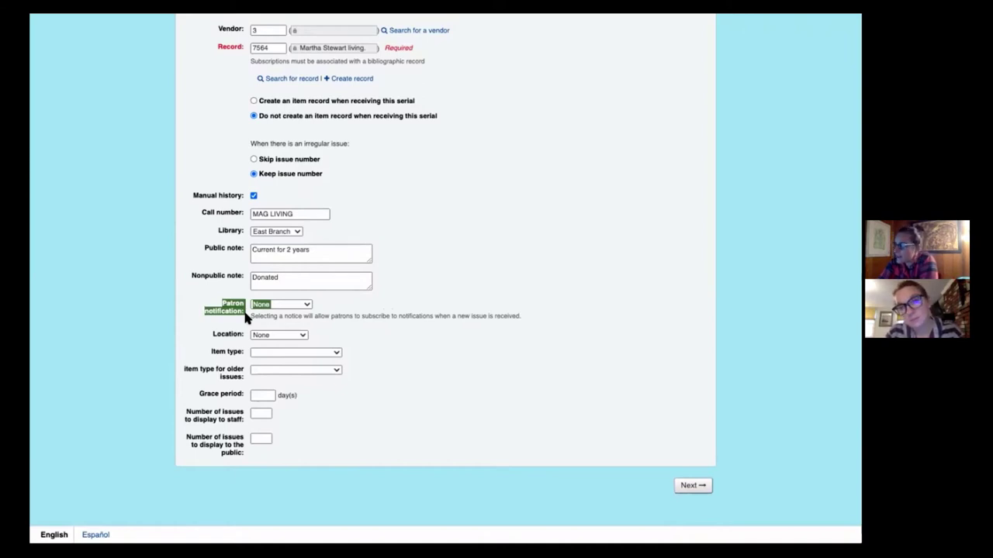
pyautogui.click(339, 319)
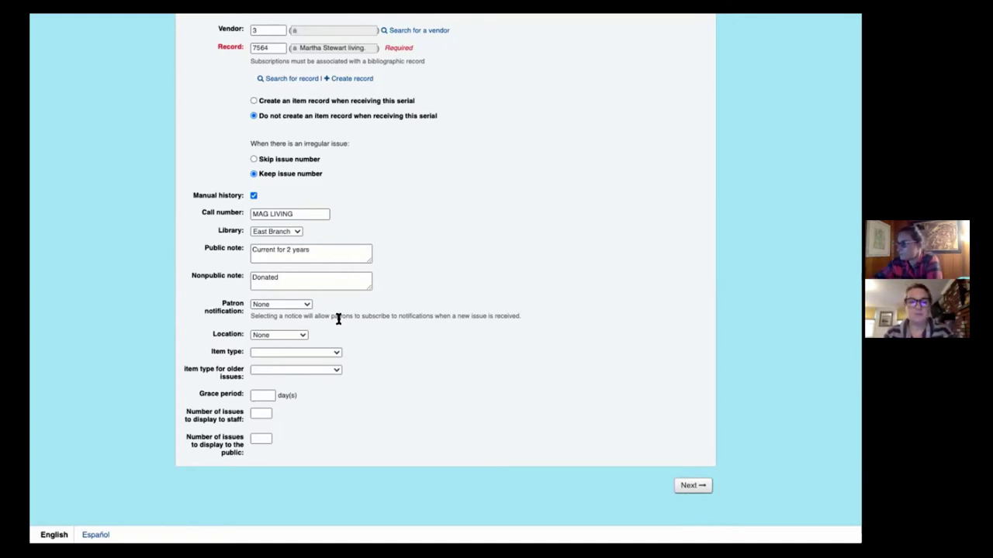
pyautogui.click(291, 337)
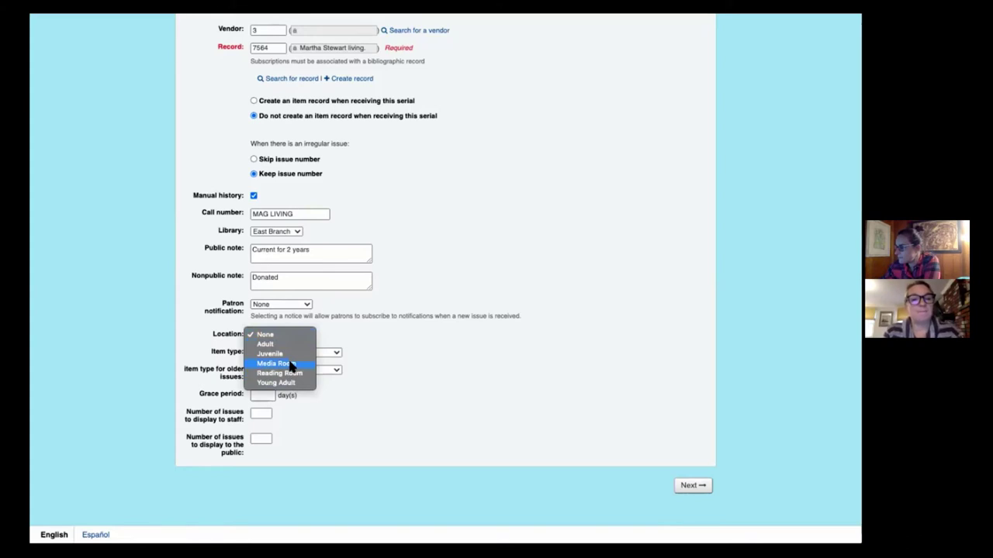
pyautogui.click(290, 364)
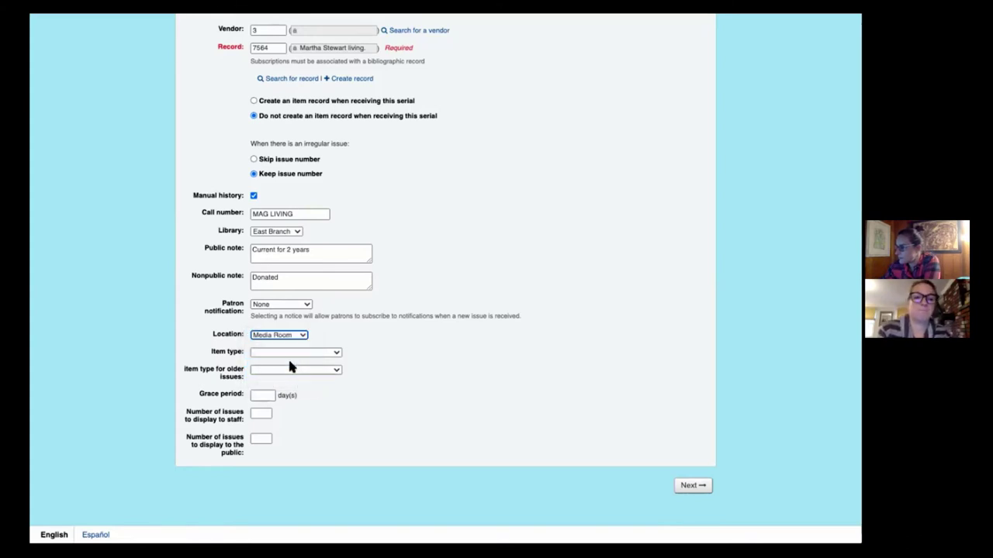
pyautogui.click(279, 335)
pyautogui.click(279, 344)
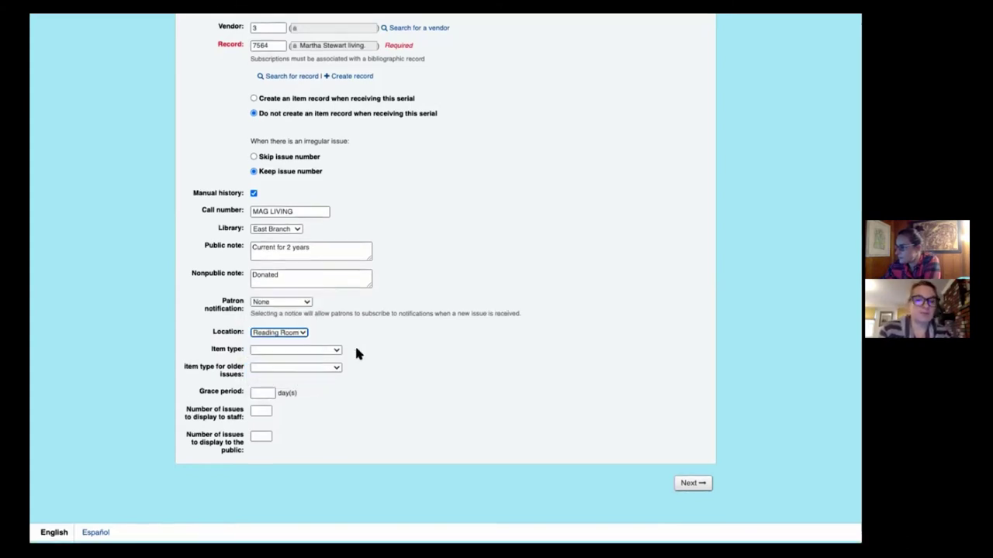
# Set the item type to Non-Circulating Periodical and the item type for older issues to Magazine
pyautogui.click(333, 350)
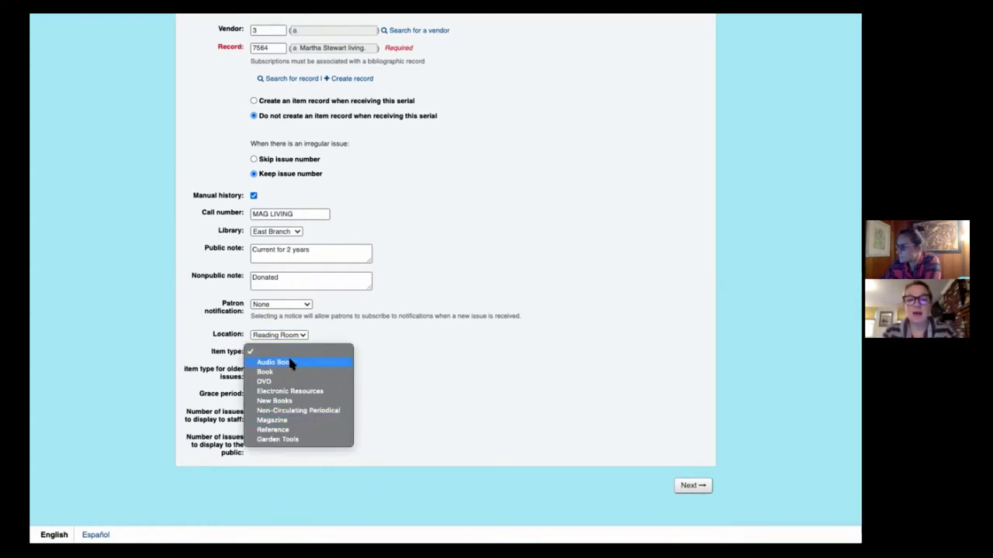
pyautogui.click(318, 412)
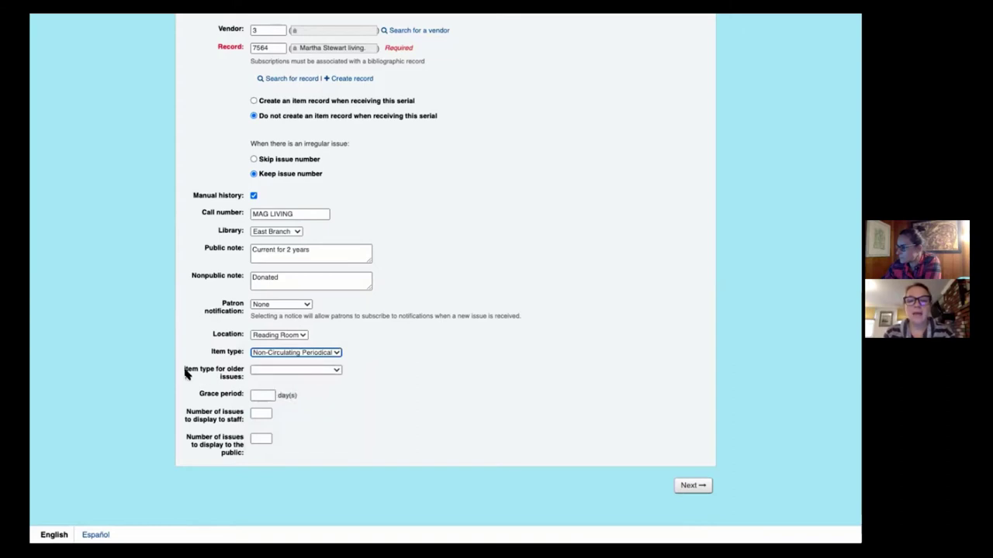
pyautogui.moveTo(187, 373); pyautogui.dragTo(240, 377)
pyautogui.click(255, 369)
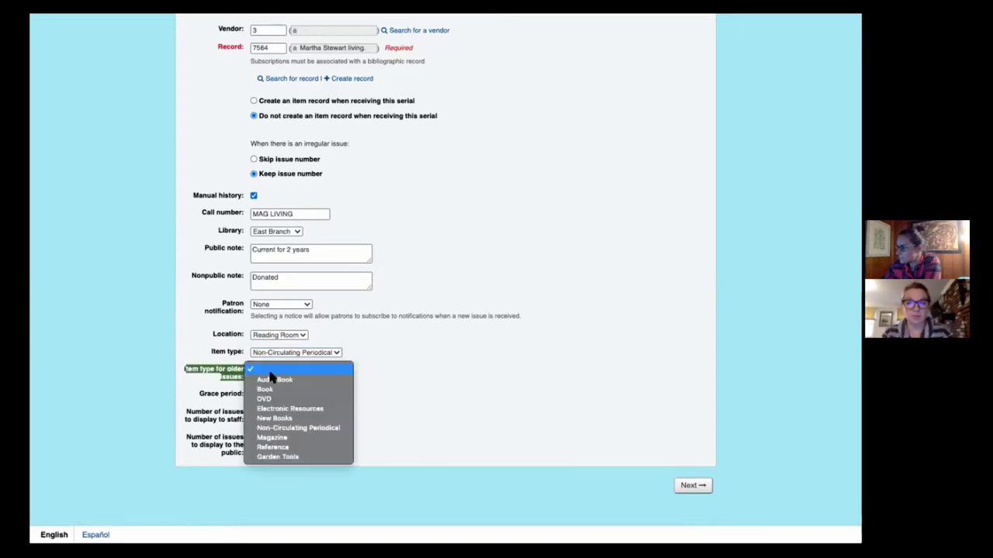
pyautogui.click(290, 439)
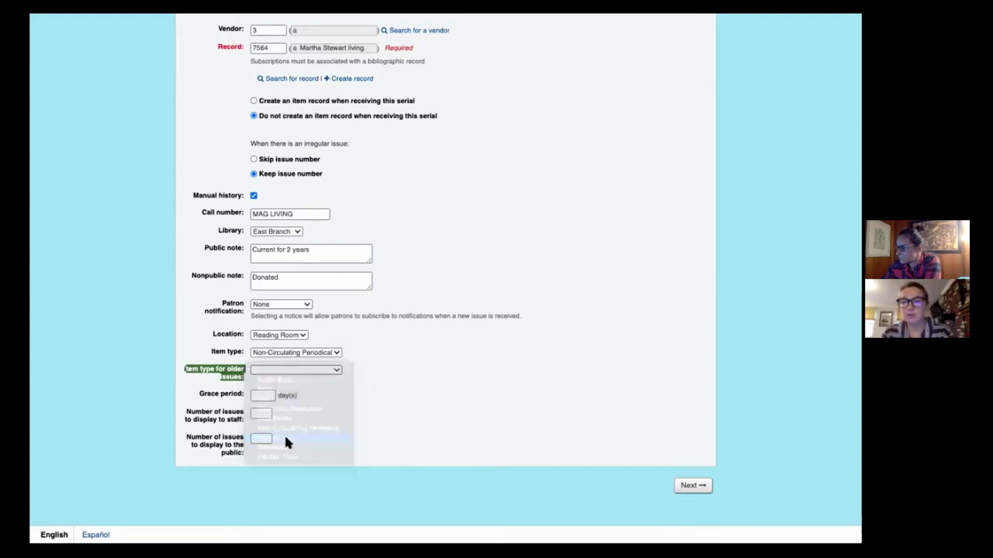
pyautogui.click(380, 376)
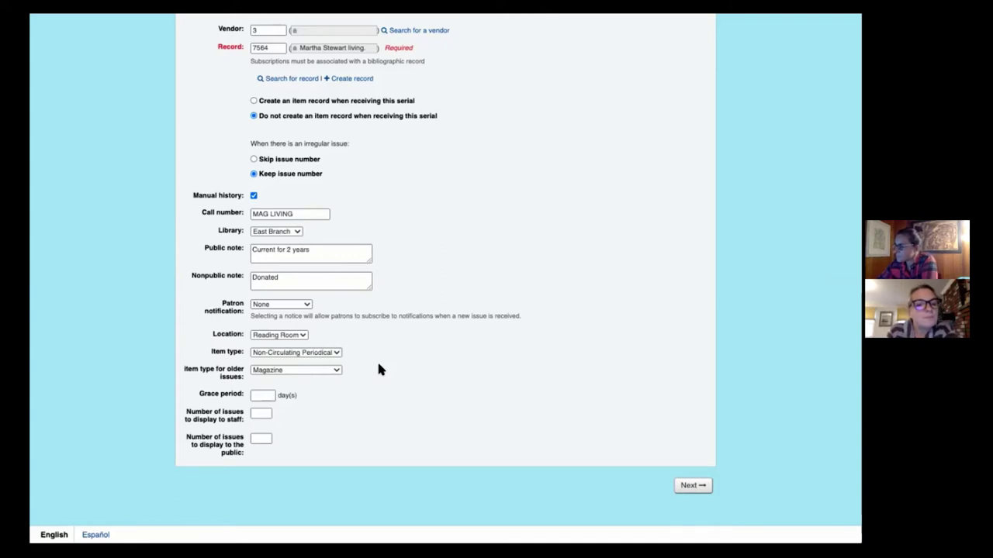
# Set a 30-day grace period and 12 issues to display to both staff and the public, and continue to serials planning
pyautogui.click(261, 395)
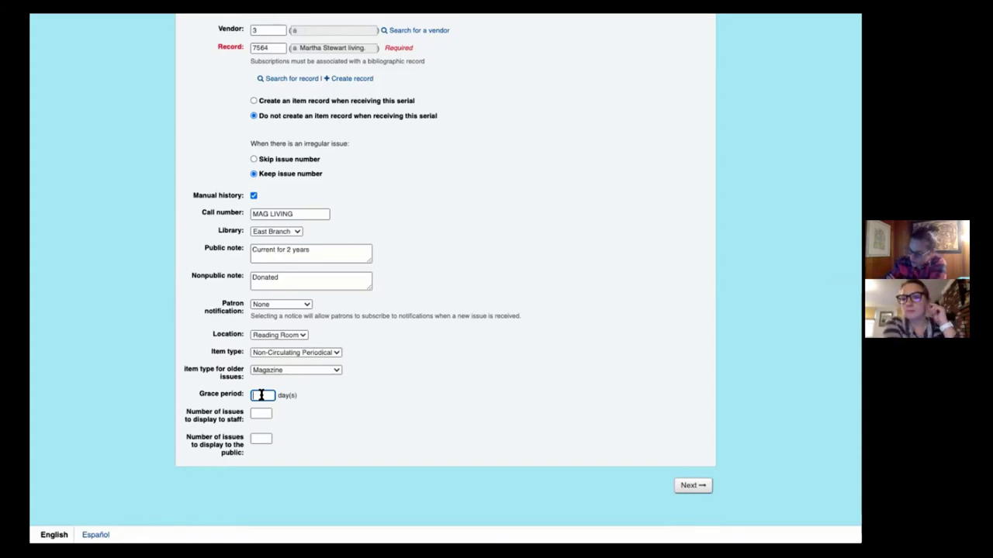
pyautogui.write('30')
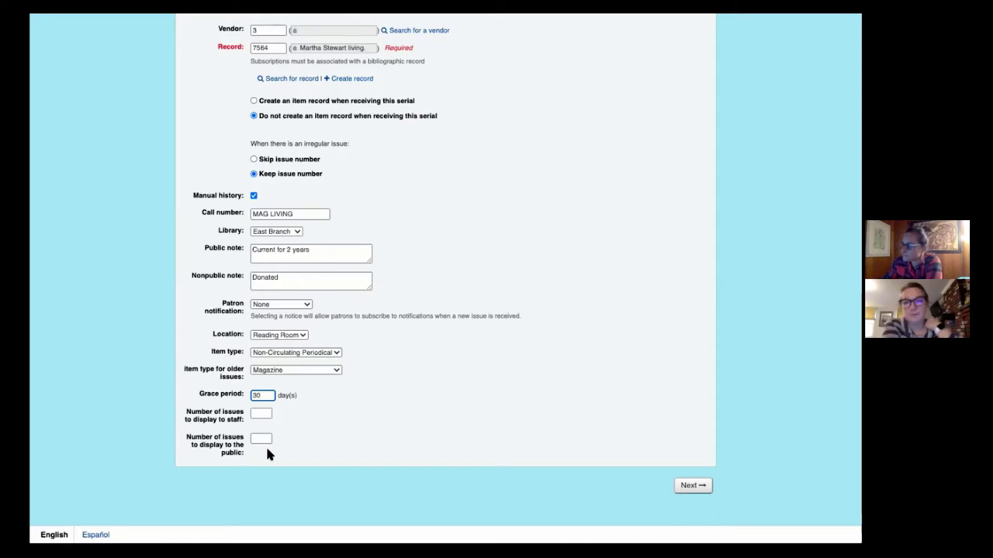
pyautogui.click(262, 414)
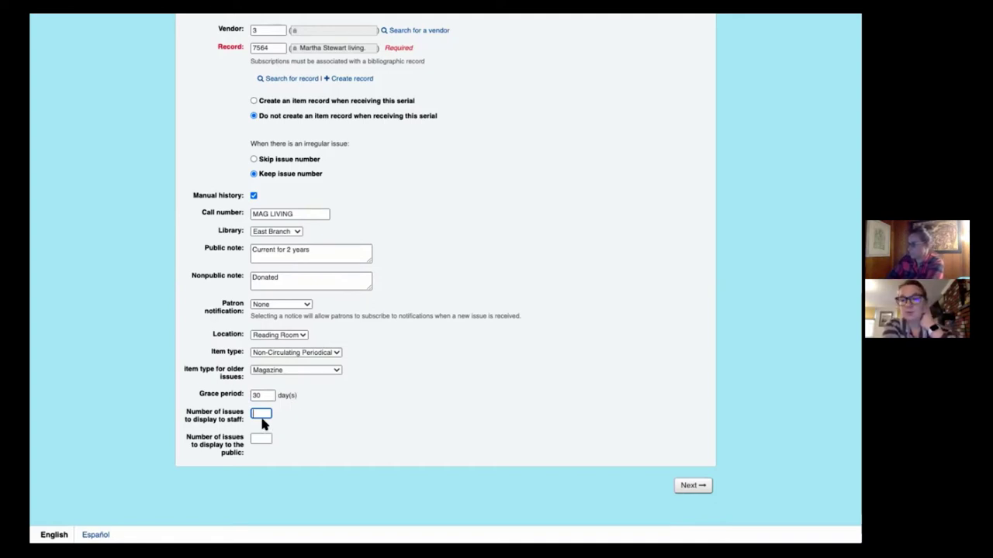
pyautogui.write('12')
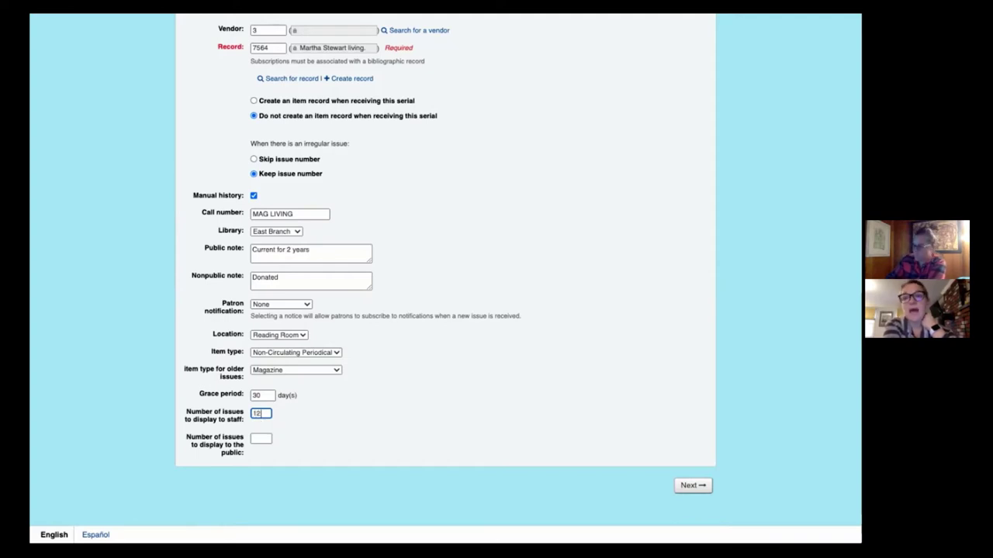
pyautogui.click(259, 438)
pyautogui.write('12')
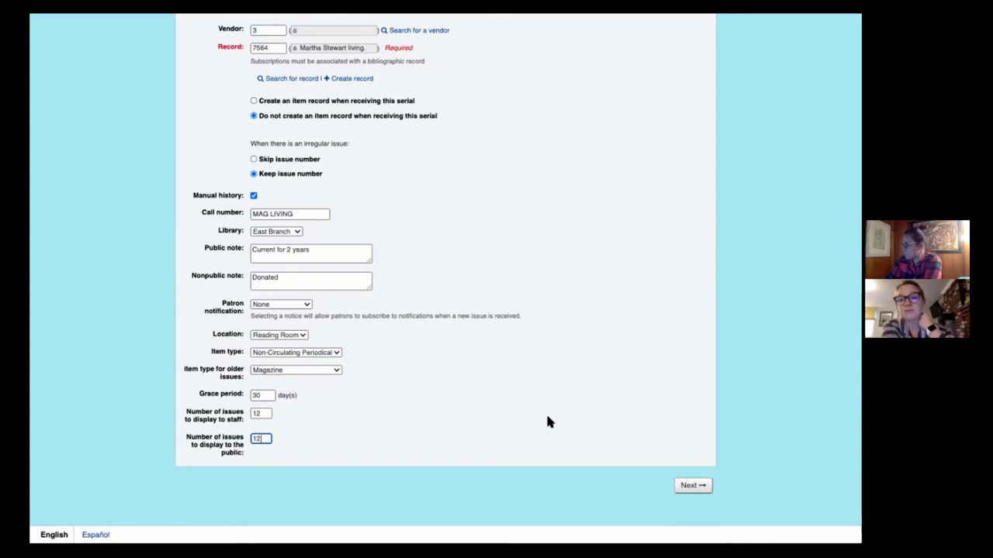
pyautogui.click(692, 487)
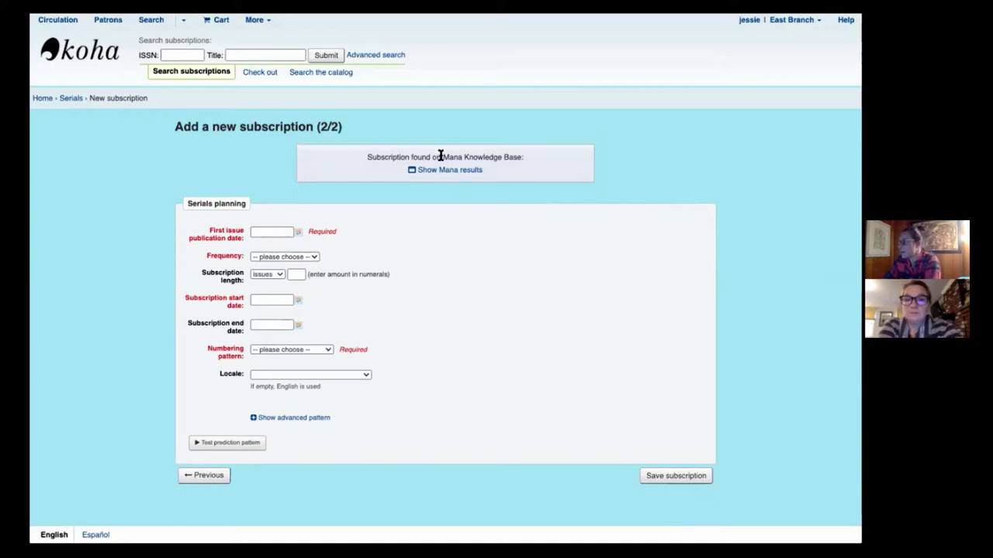
# Open the Mana Knowledge Base results for the subscription and examine the listed entries and the first entry's report options
pyautogui.moveTo(441, 157); pyautogui.dragTo(525, 157)
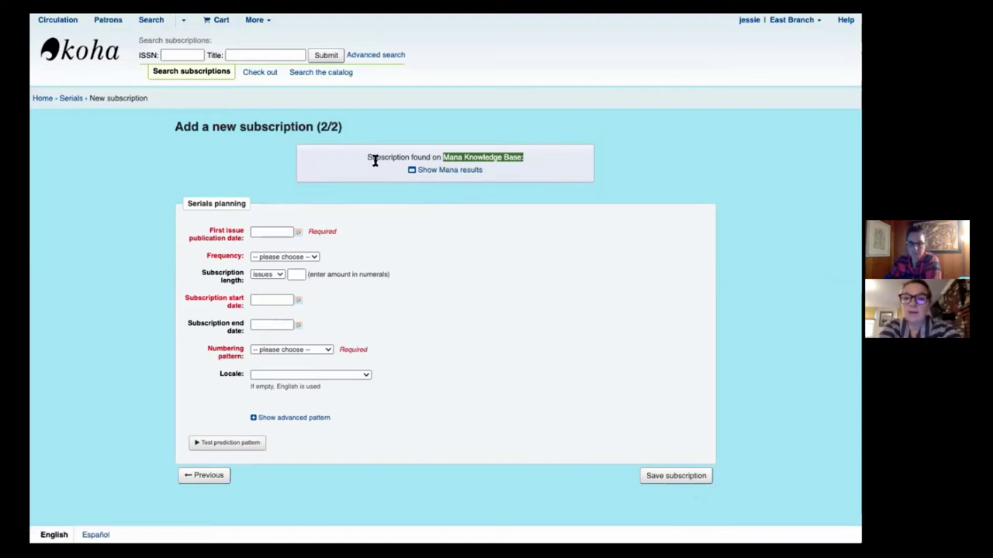
pyautogui.click(533, 163)
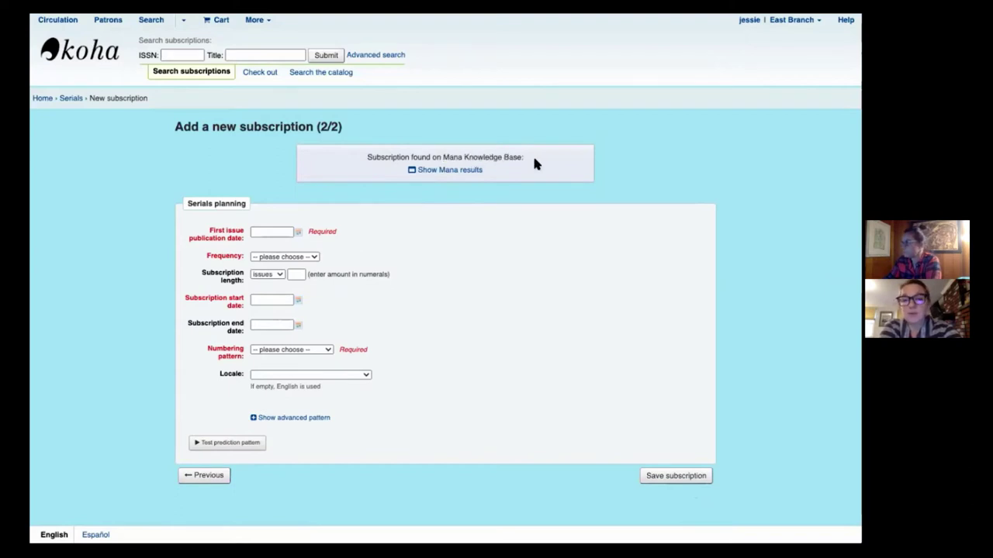
pyautogui.click(461, 171)
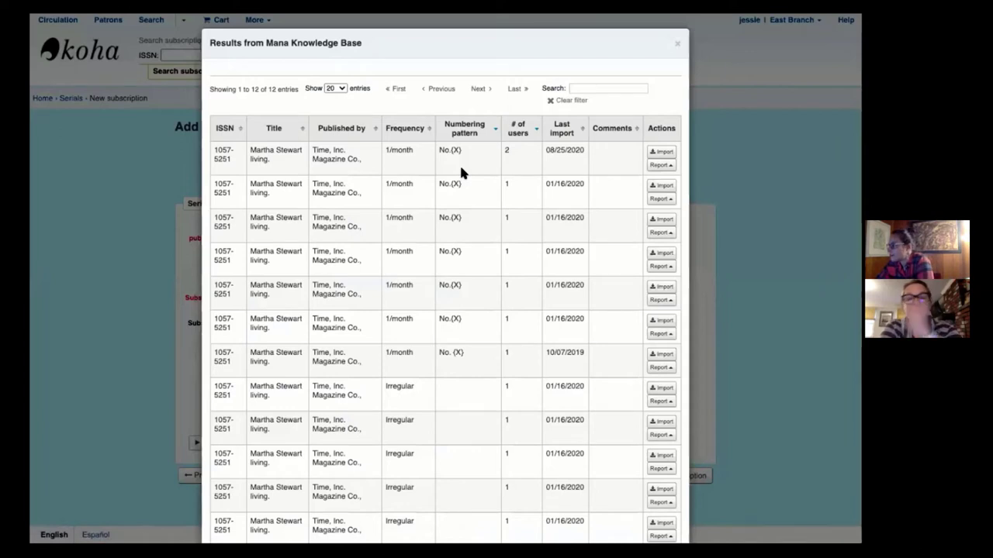
pyautogui.scroll(-3, 462, 172)
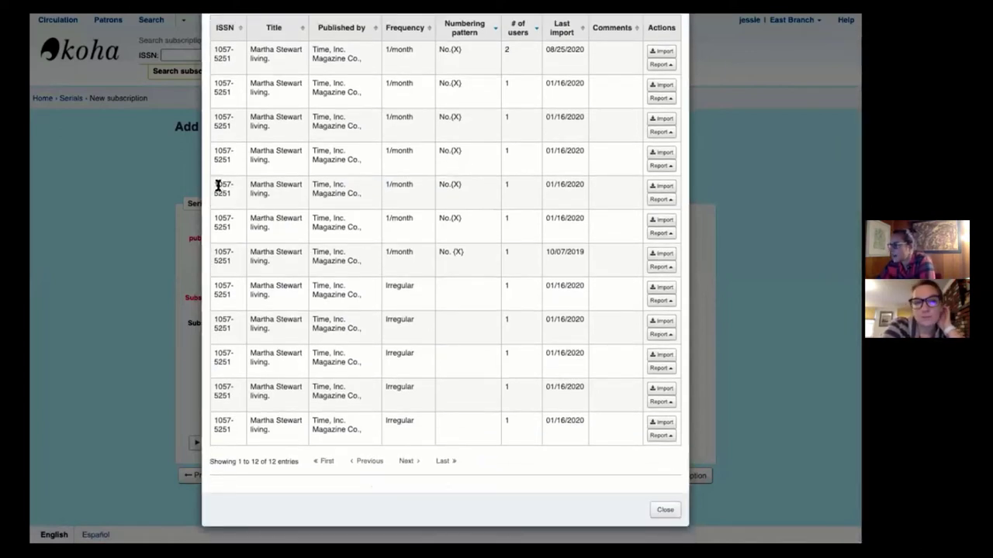
pyautogui.moveTo(214, 183); pyautogui.dragTo(235, 195)
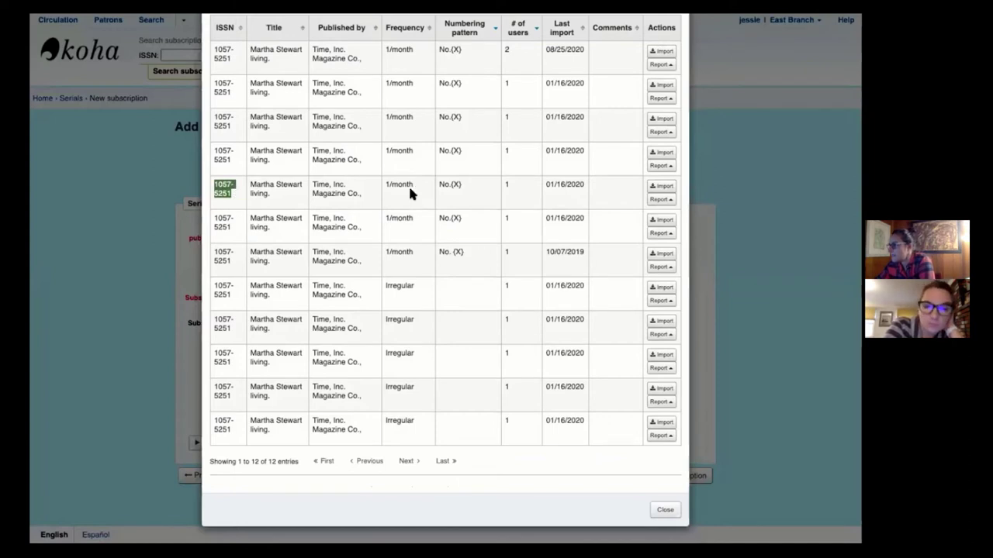
pyautogui.scroll(2, 499, 202)
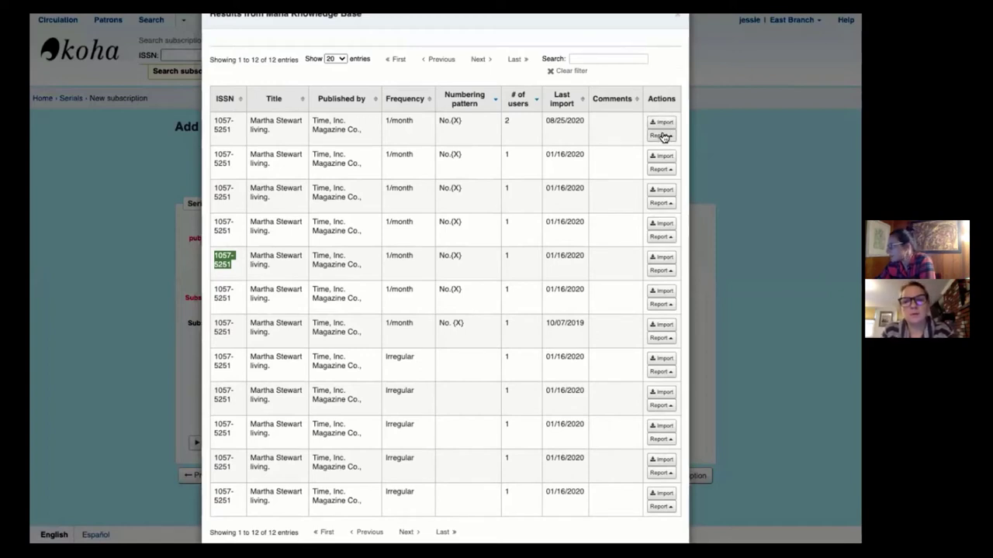
pyautogui.scroll(-1, 659, 128)
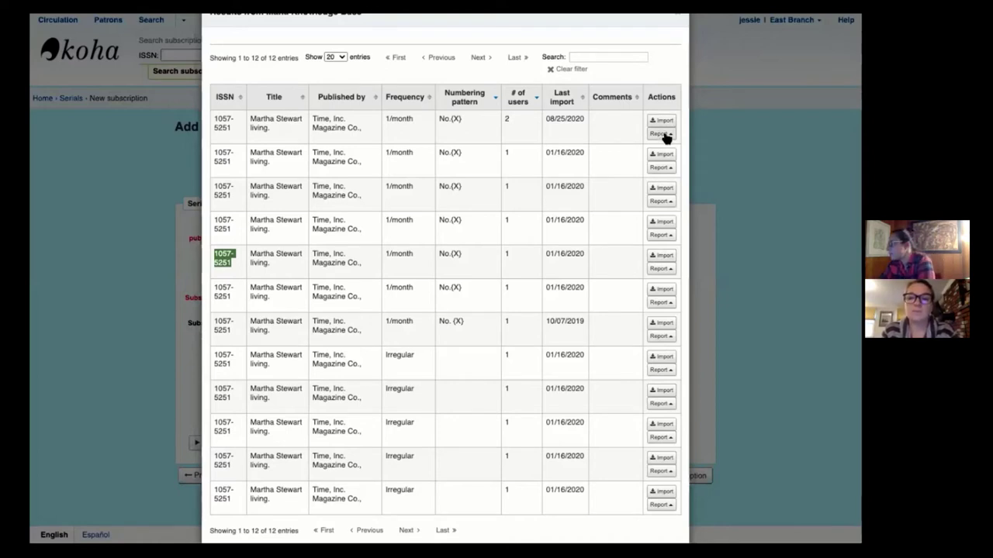
pyautogui.click(664, 134)
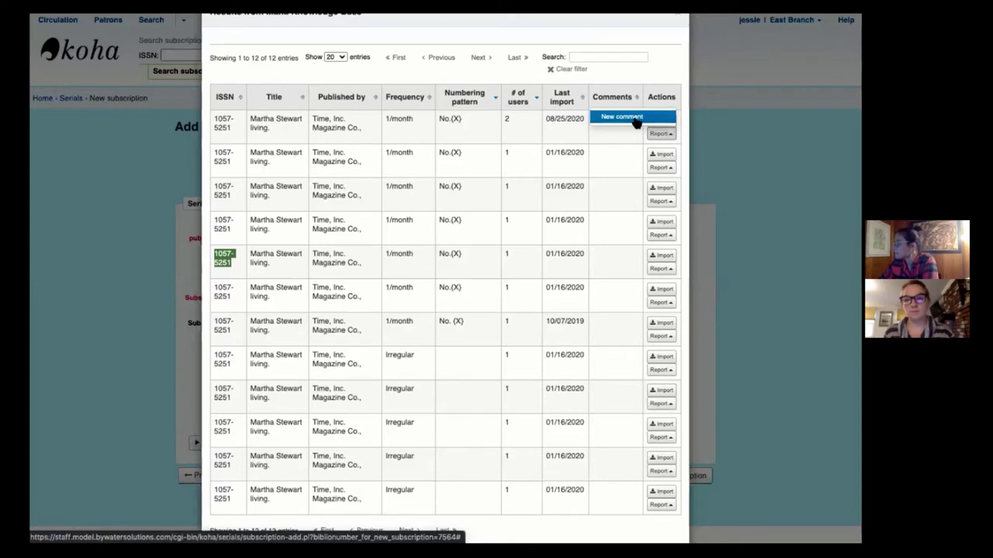
pyautogui.click(573, 129)
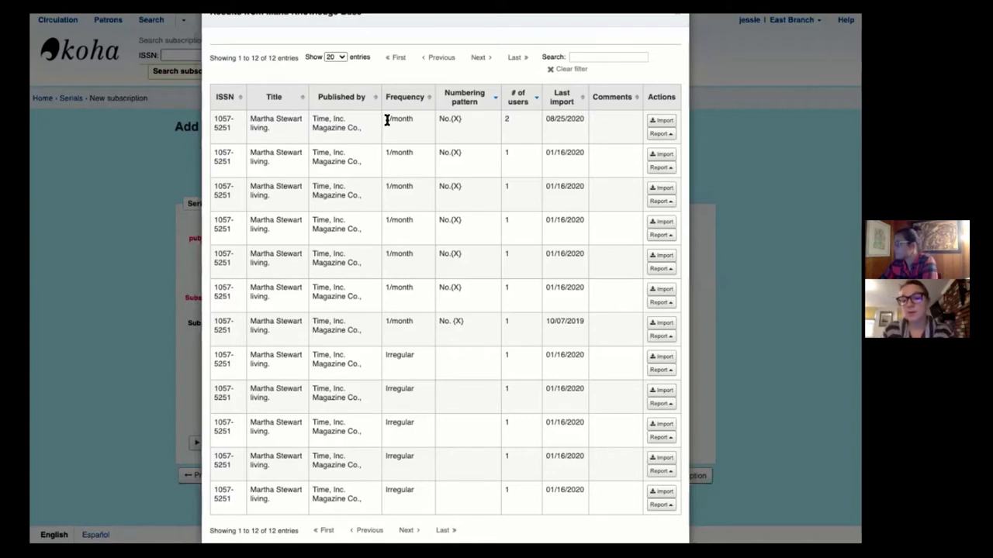
# Import the 1/month Mana pattern with numbering No.{X} and last import date 08/25/2020 into the serials planning form
pyautogui.moveTo(386, 120); pyautogui.dragTo(417, 125)
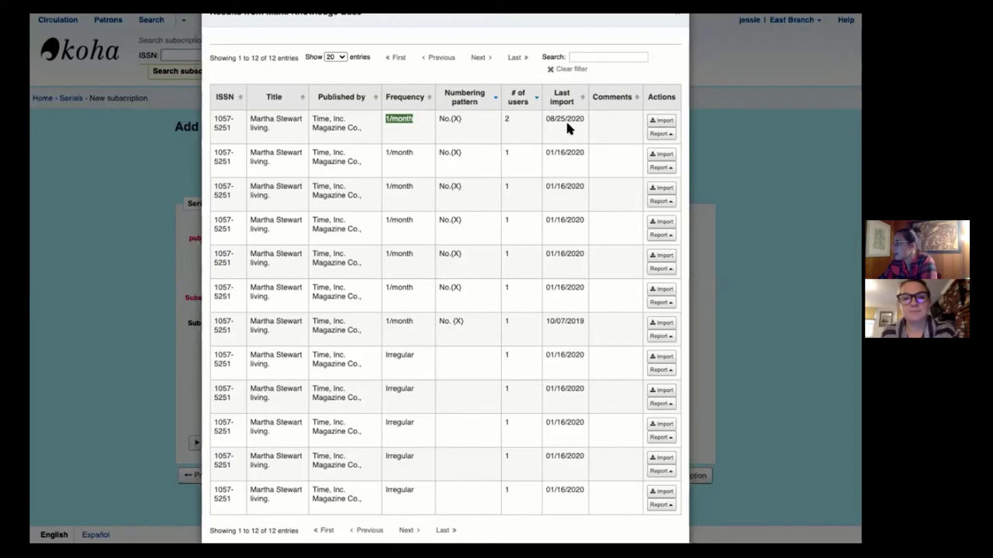
pyautogui.click(662, 123)
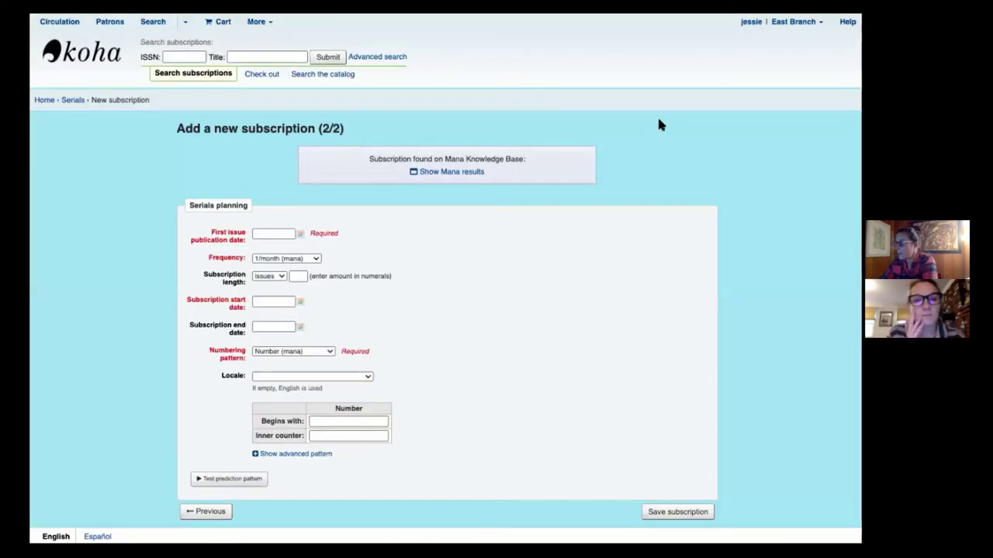
pyautogui.scroll(-1, 463, 268)
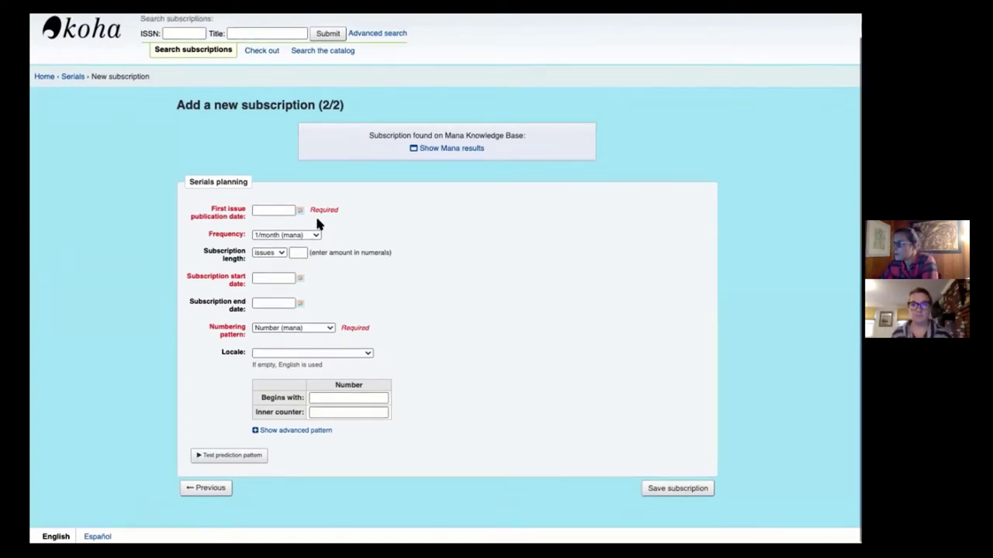
# Set the first issue publication date to 11/13/2020
pyautogui.scroll(1, 315, 214)
pyautogui.moveTo(213, 213); pyautogui.dragTo(346, 221)
pyautogui.click(346, 221)
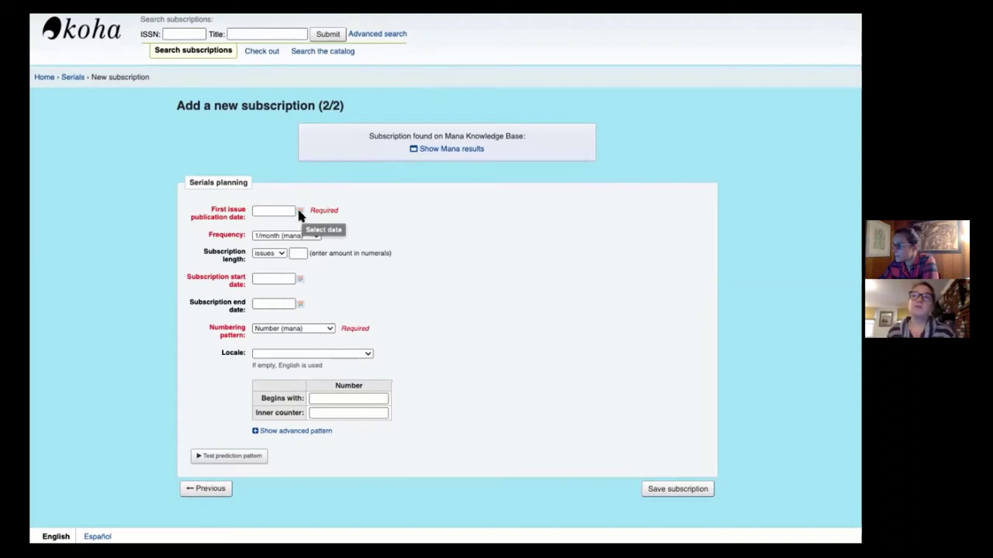
pyautogui.click(298, 215)
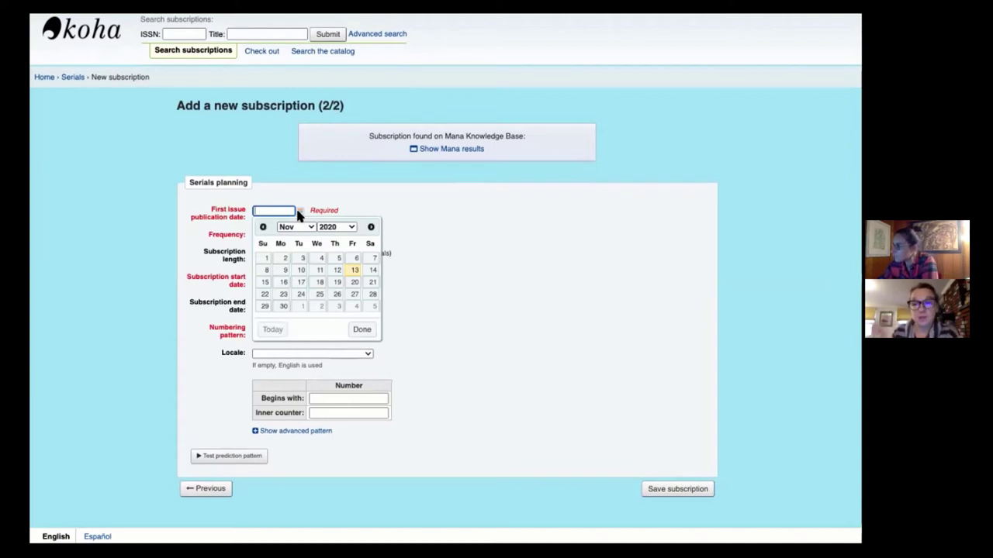
pyautogui.click(354, 270)
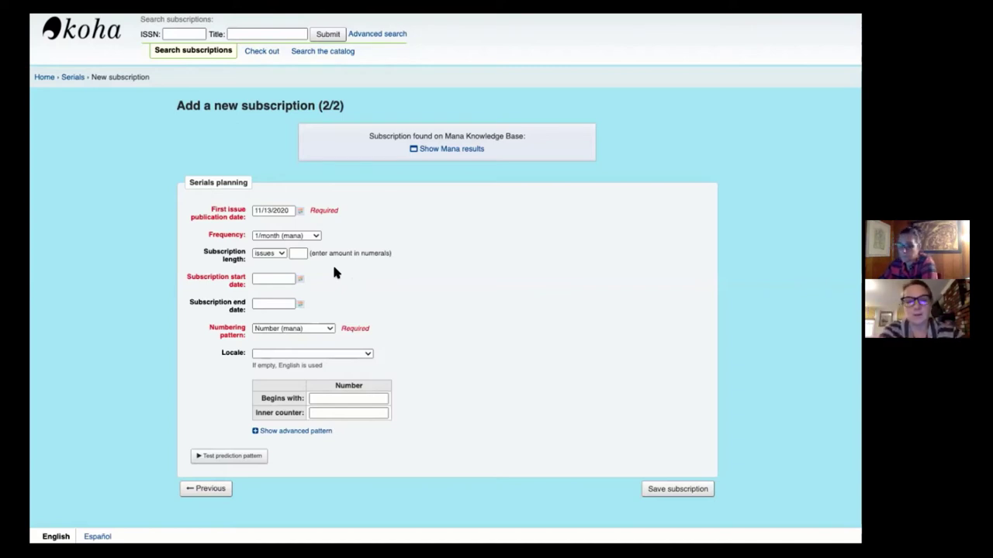
# Set the subscription length to 12 issues
pyautogui.moveTo(204, 252); pyautogui.dragTo(243, 263)
pyautogui.click(284, 268)
pyautogui.click(282, 255)
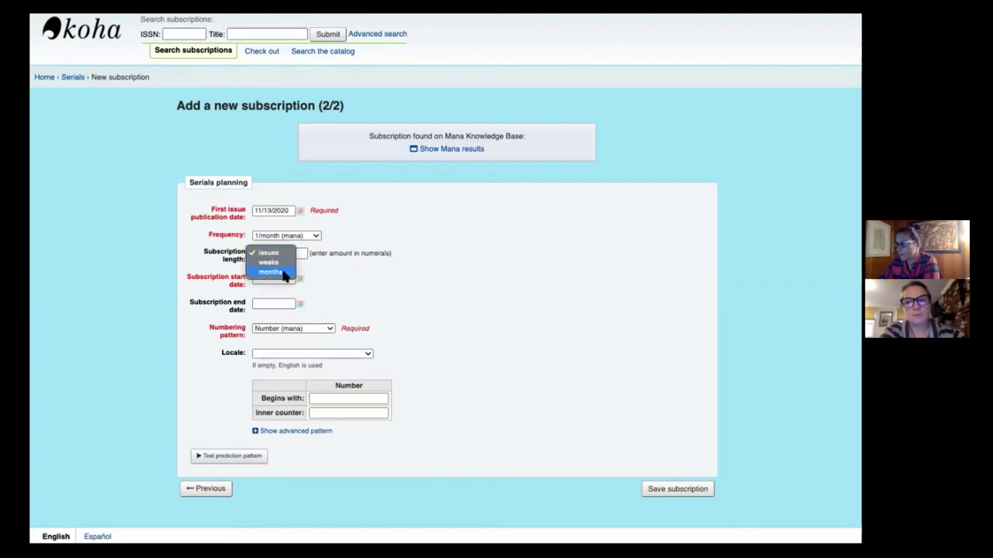
pyautogui.click(339, 266)
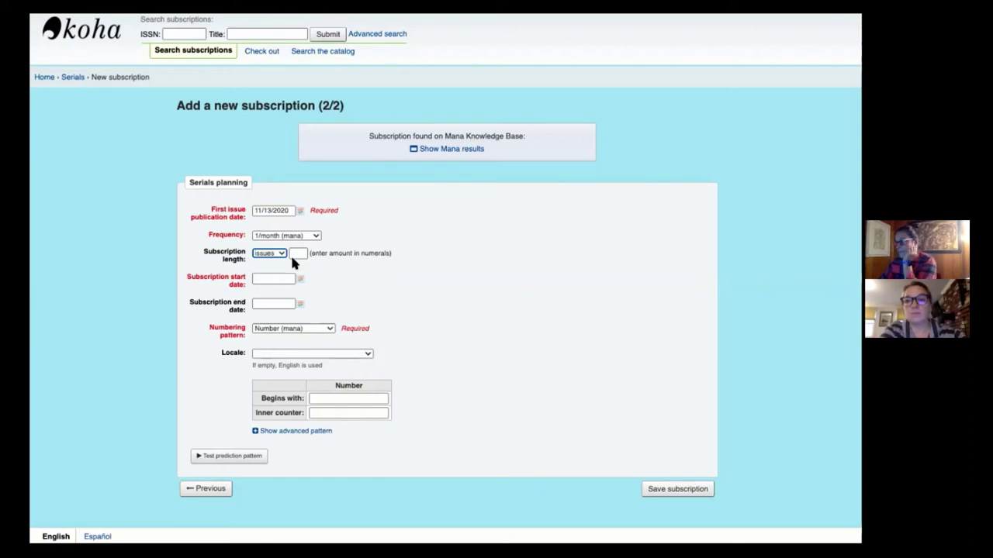
pyautogui.click(292, 254)
pyautogui.click(281, 257)
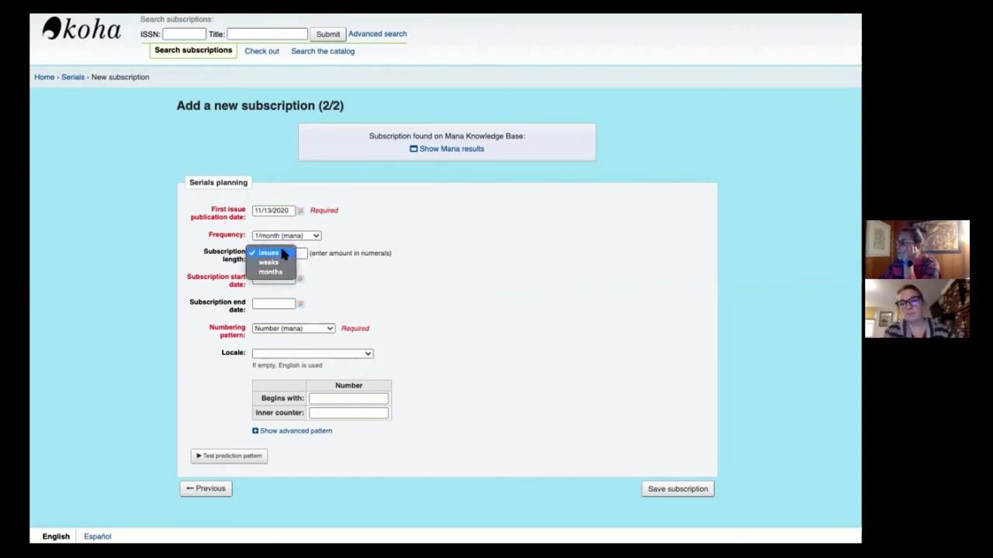
pyautogui.click(277, 272)
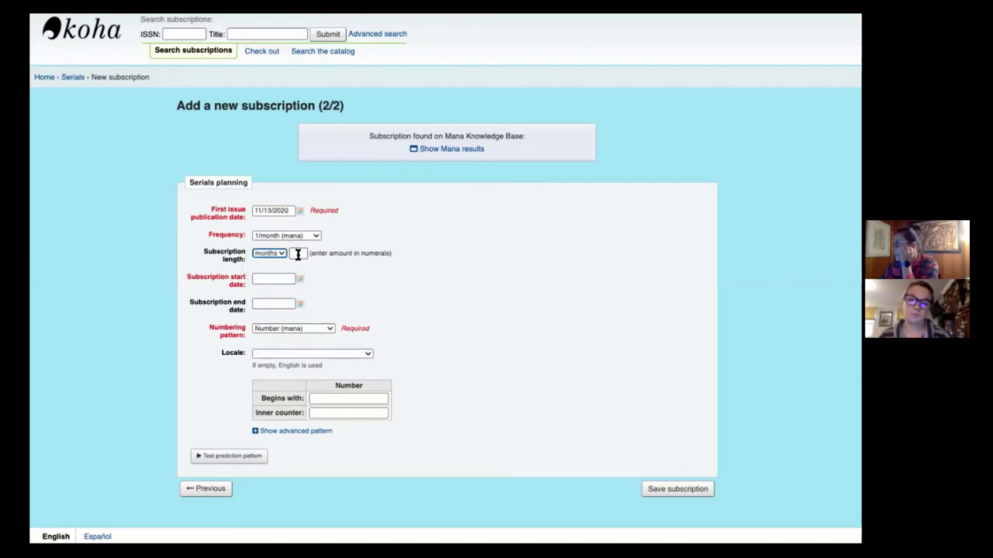
pyautogui.click(281, 255)
pyautogui.click(279, 235)
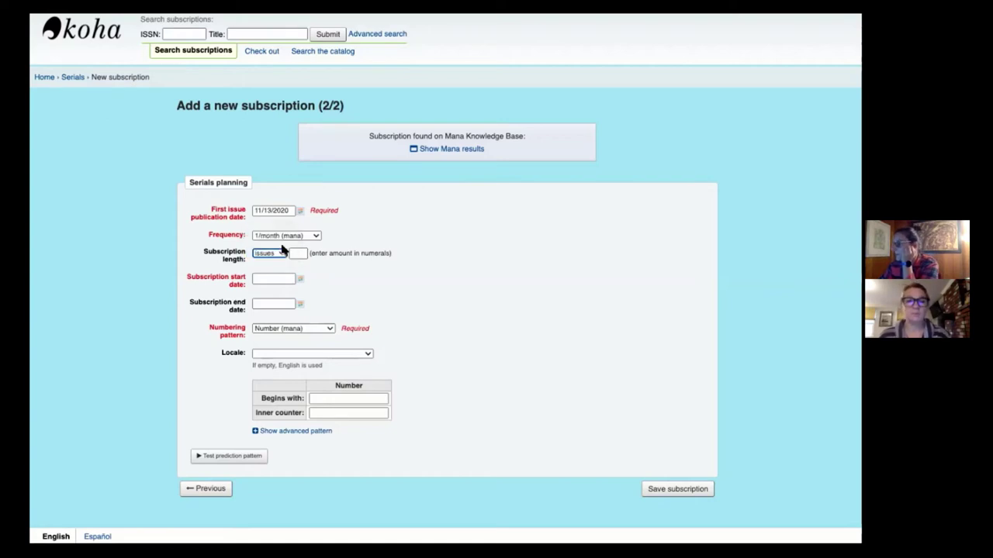
pyautogui.click(299, 253)
pyautogui.write('12')
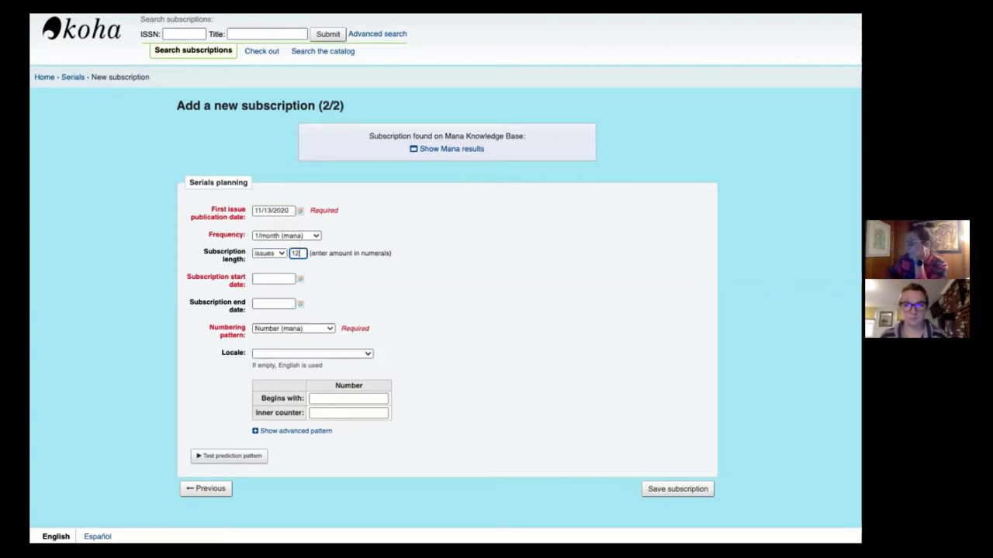
# Set the subscription start date to 11/01/2020 and the subscription end date to 11/01/2021
pyautogui.click(299, 279)
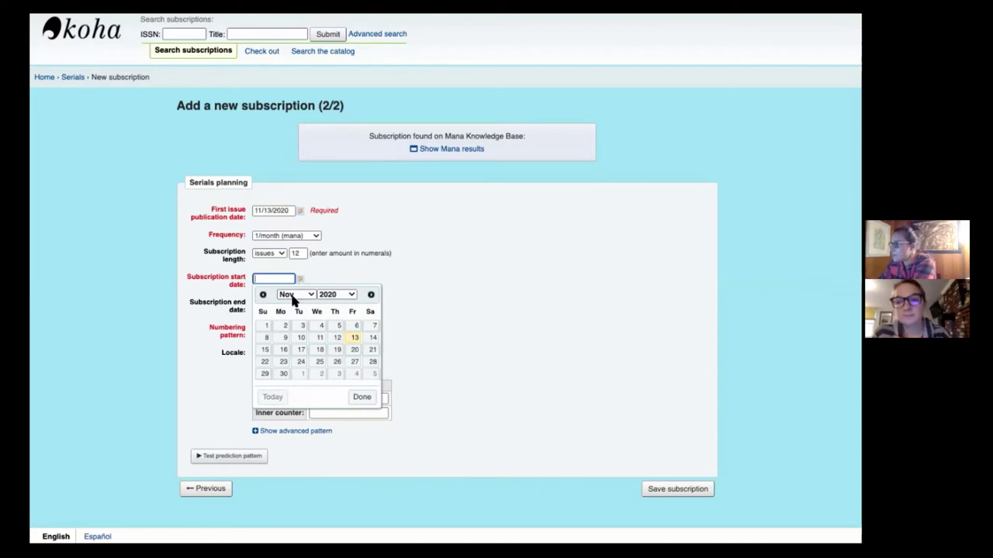
pyautogui.scroll(-1, 268, 331)
pyautogui.click(267, 324)
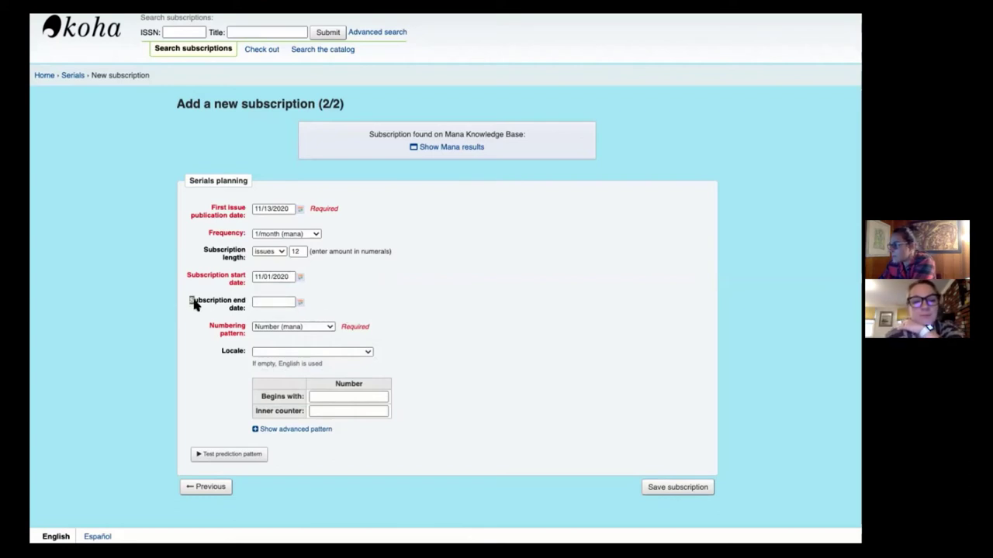
pyautogui.moveTo(190, 302); pyautogui.dragTo(243, 308)
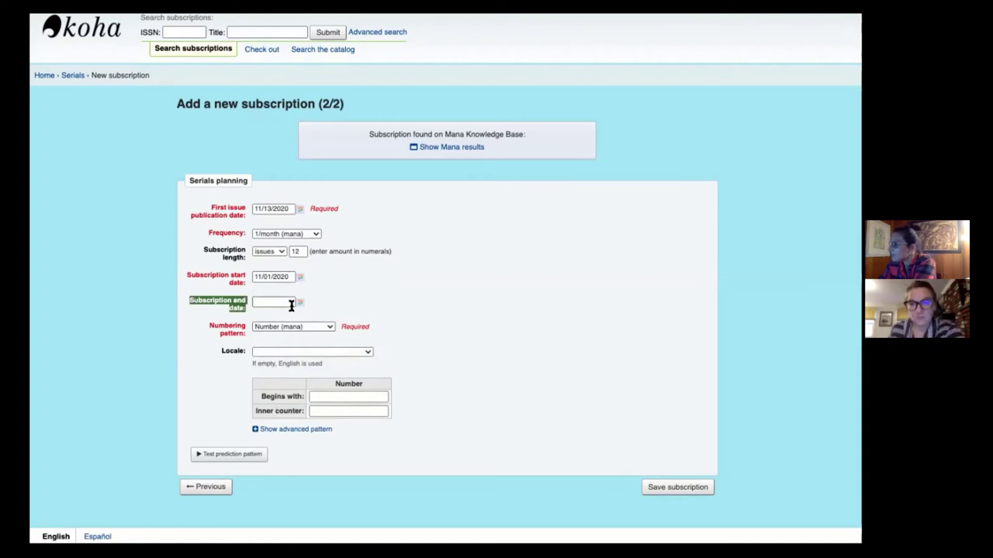
pyautogui.doubleClick(293, 251)
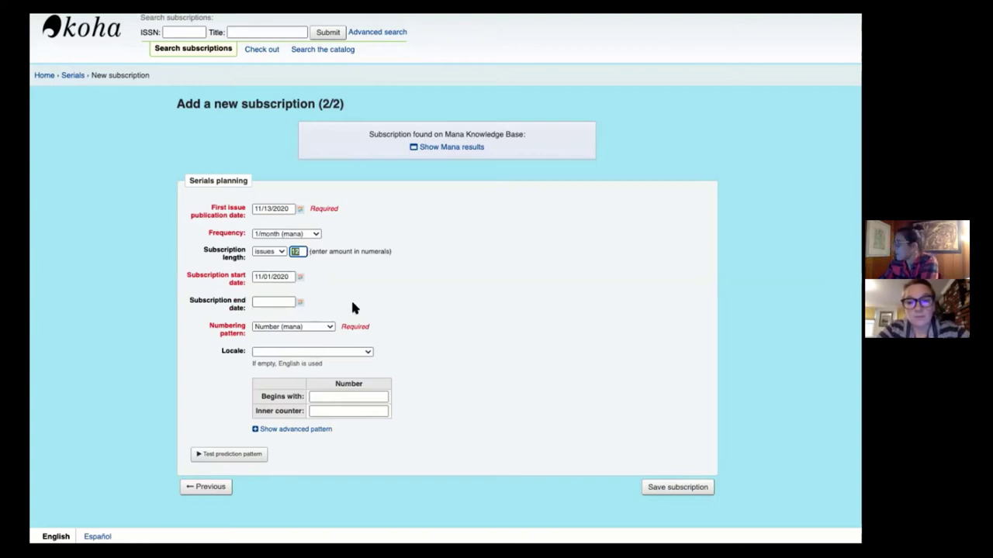
pyautogui.click(298, 302)
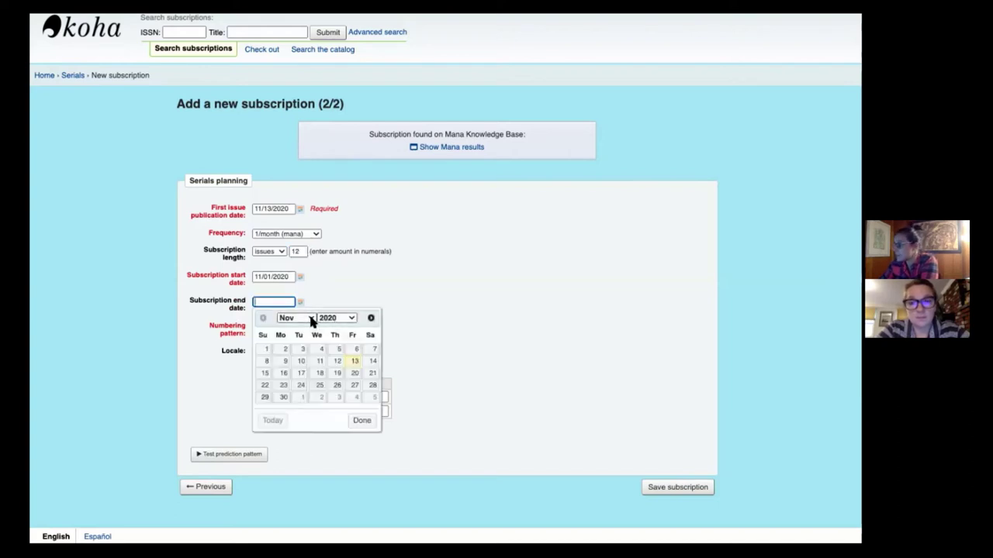
pyautogui.click(333, 319)
pyautogui.click(335, 330)
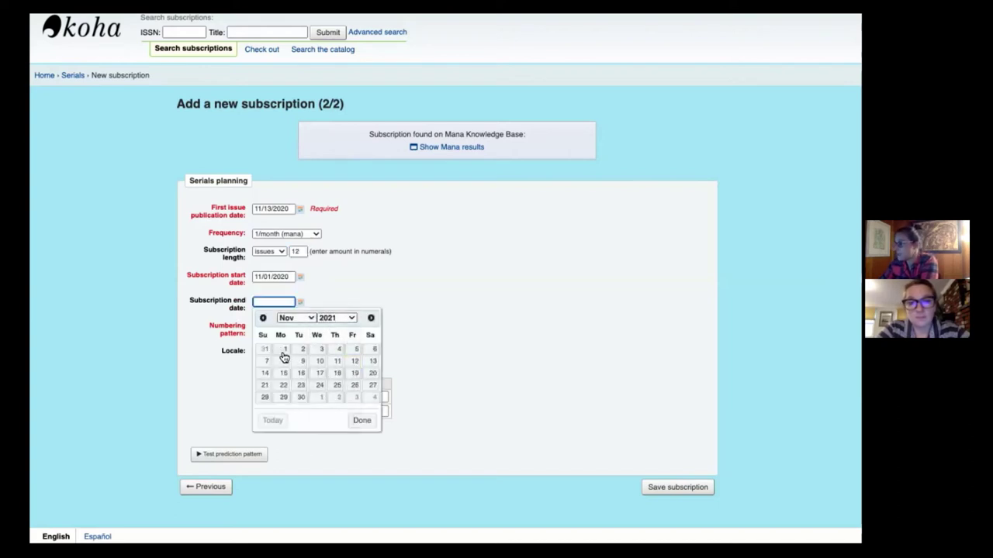
pyautogui.click(284, 351)
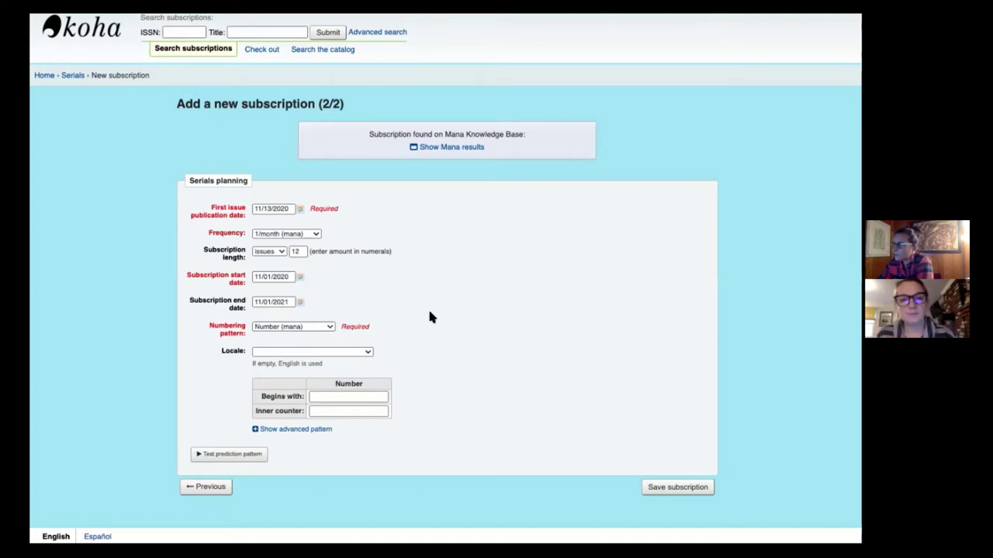
# Keep the Number (mana) numbering pattern and empty locale, with the number beginning at 309 and an inner counter of 308
pyautogui.click(286, 327)
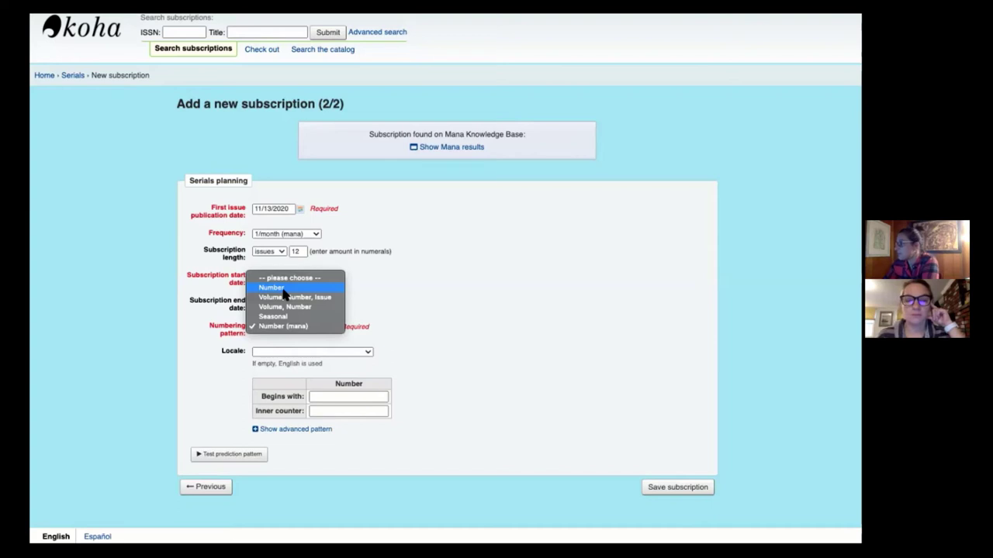
pyautogui.click(458, 349)
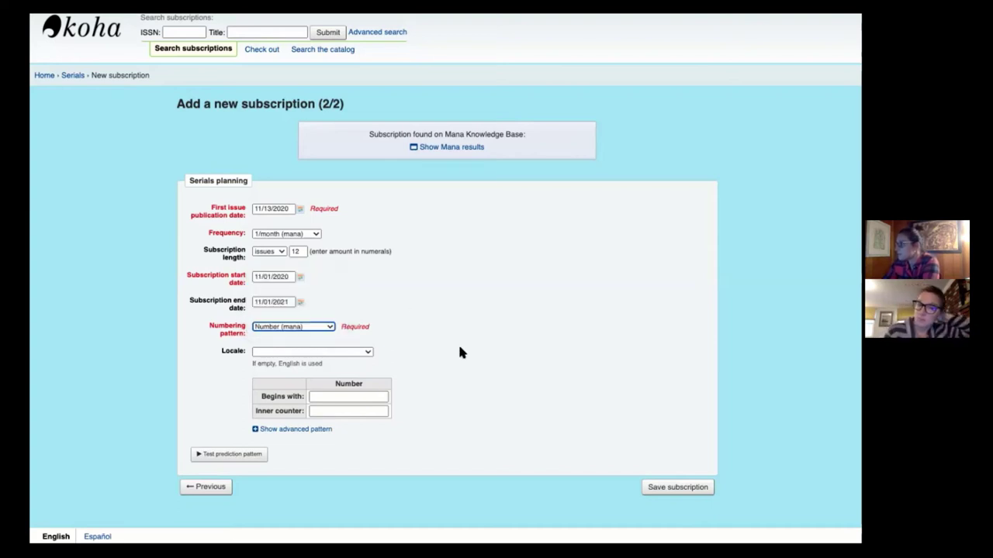
pyautogui.click(281, 353)
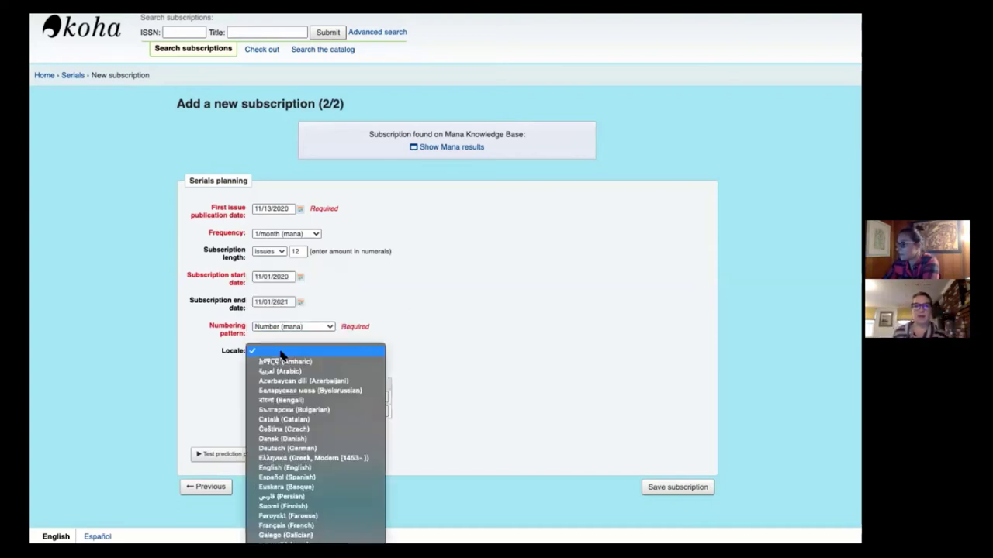
pyautogui.click(280, 353)
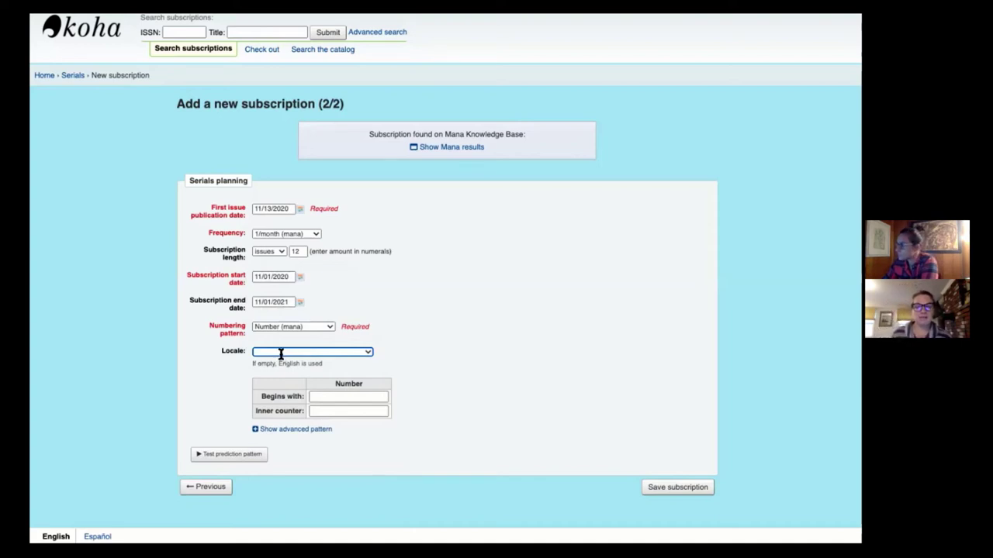
pyautogui.click(332, 397)
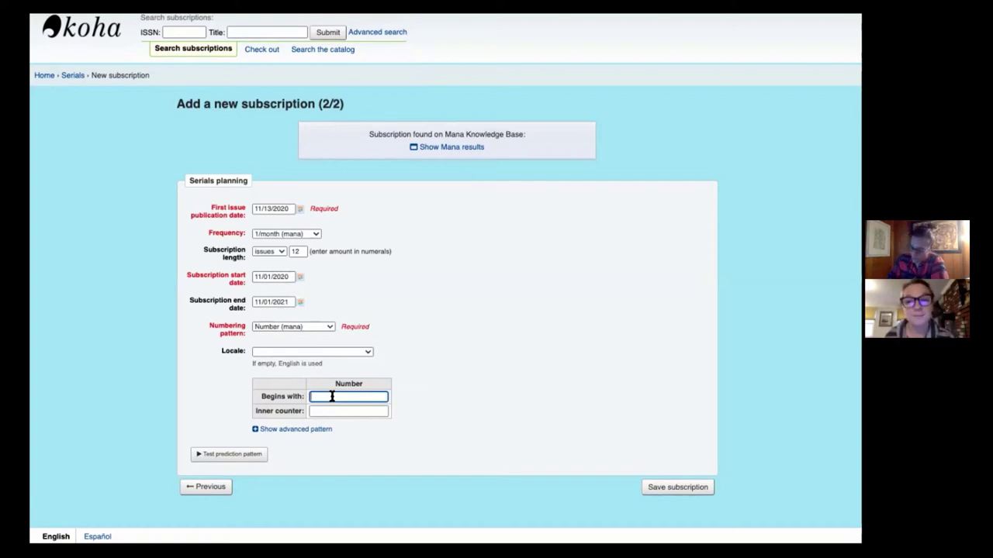
pyautogui.write('309')
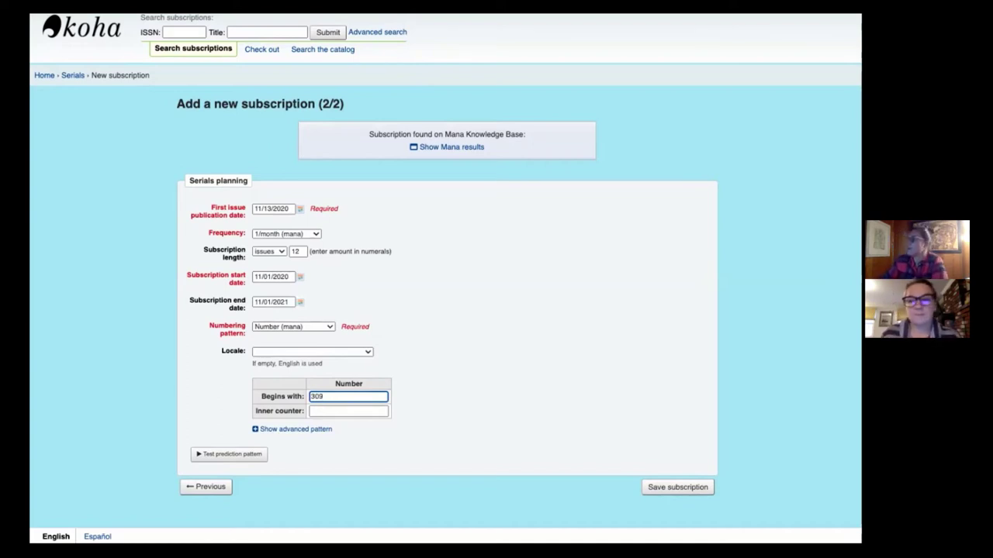
pyautogui.click(347, 411)
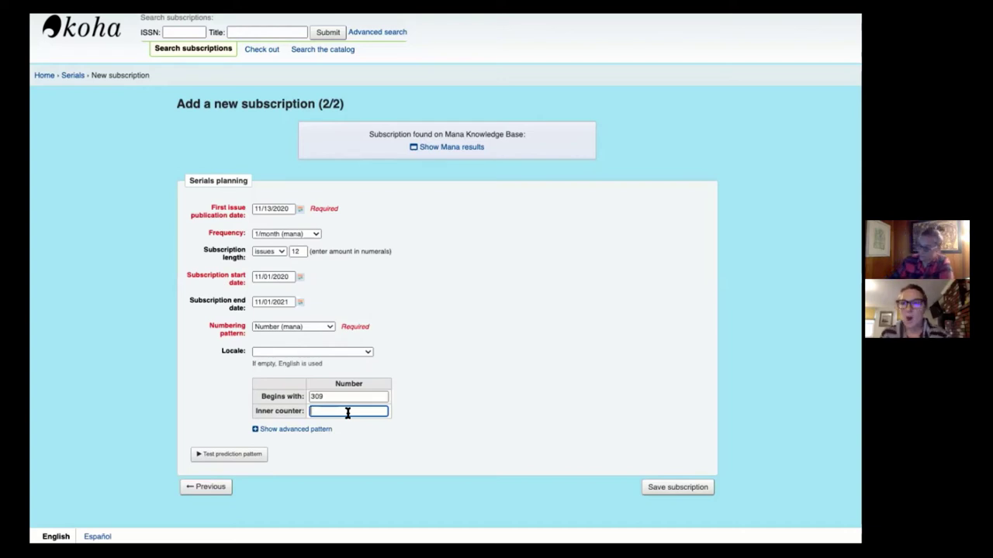
pyautogui.write('308')
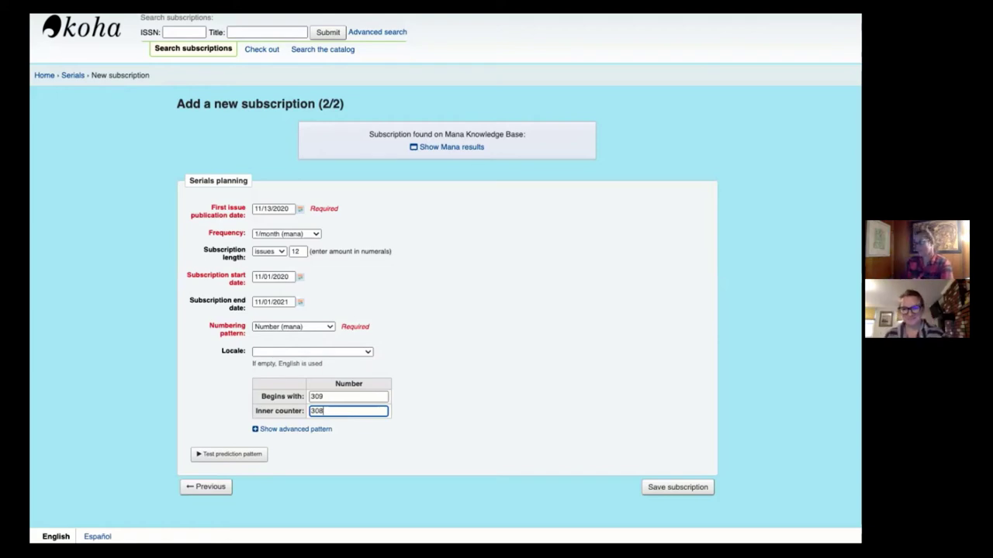
# Show the advanced pattern and examine its pattern name, numbering formula and the prediction settings for X
pyautogui.click(289, 432)
pyautogui.scroll(-3, 289, 436)
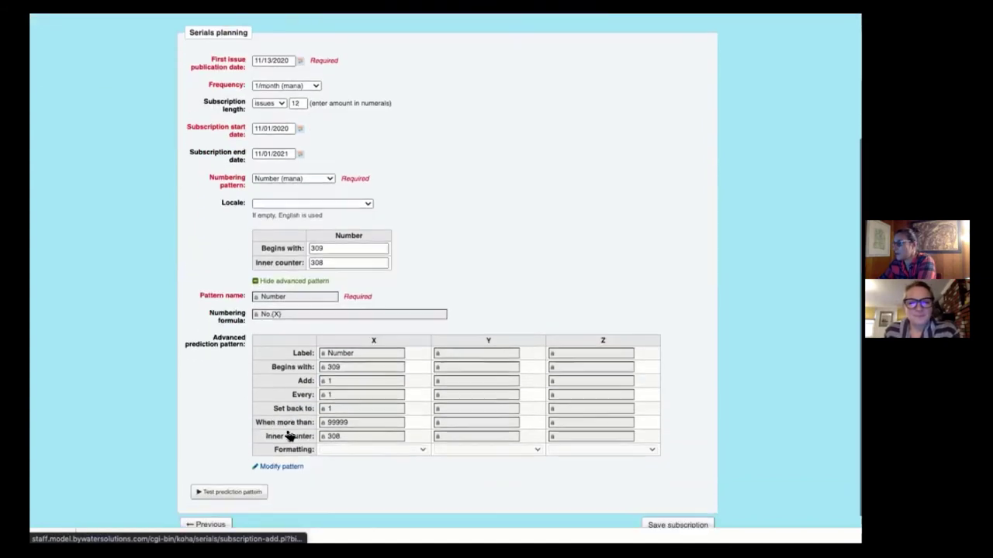
pyautogui.click(289, 265)
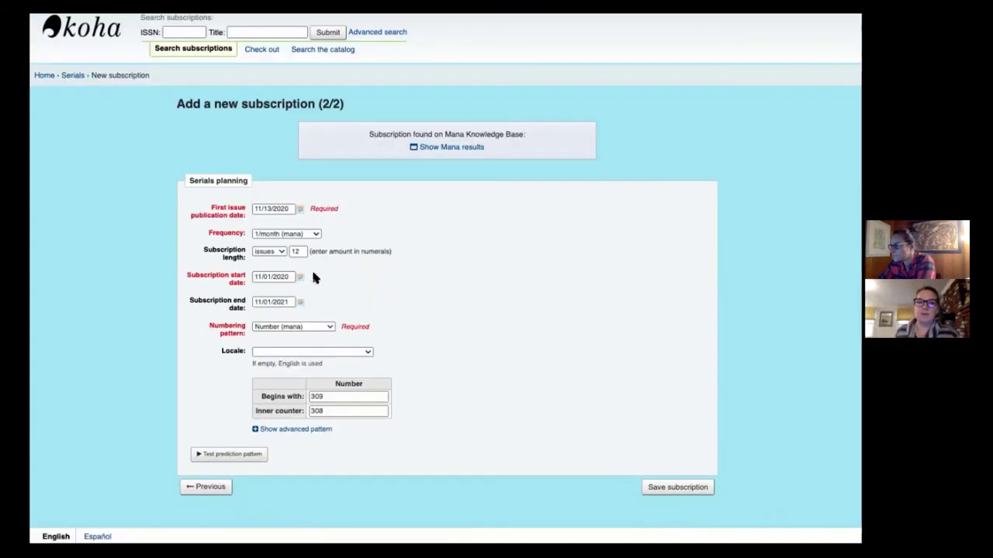
pyautogui.click(295, 430)
pyautogui.scroll(-3, 299, 433)
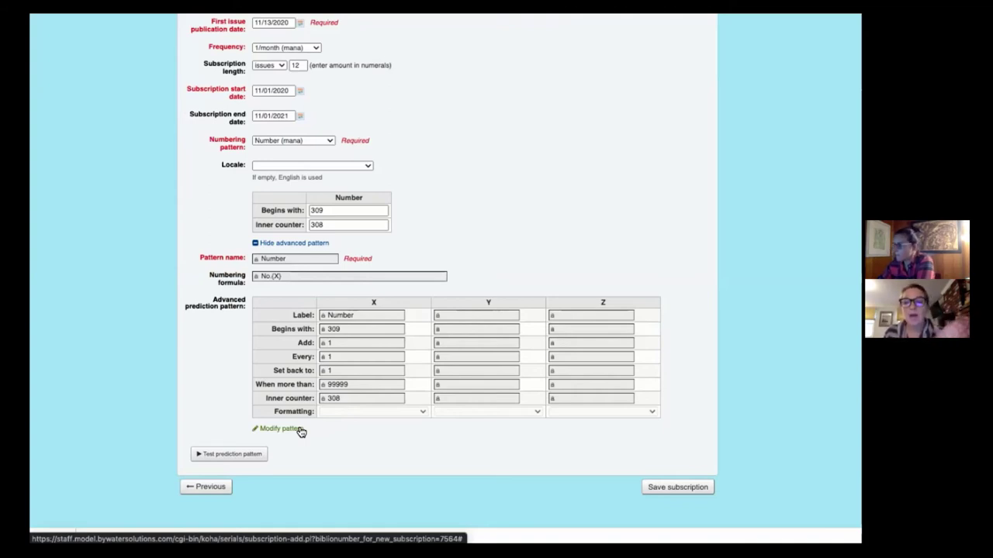
pyautogui.click(281, 277)
pyautogui.click(266, 259)
pyautogui.click(279, 279)
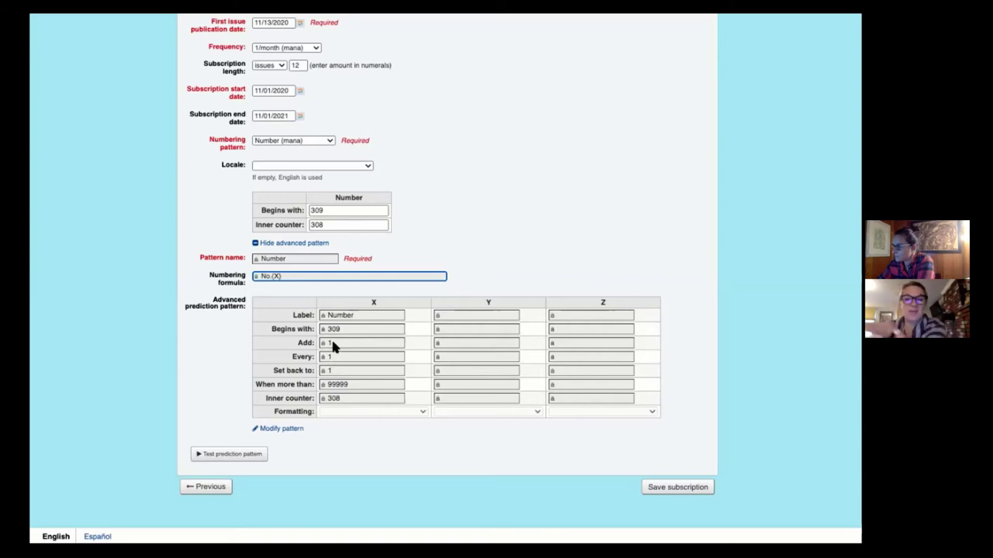
pyautogui.click(293, 356)
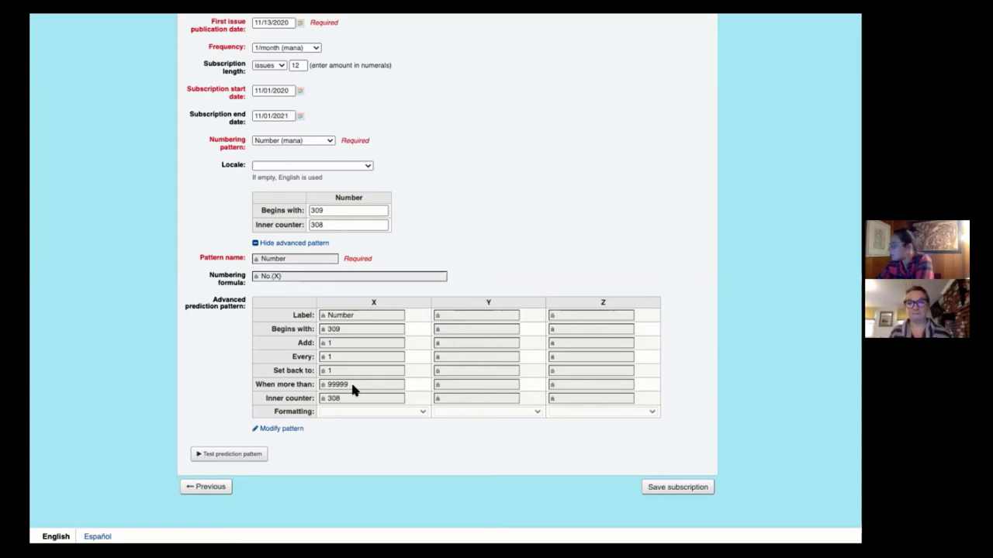
# Test the prediction pattern and review the predicted issue numbers, publication dates and Not published options
pyautogui.click(229, 458)
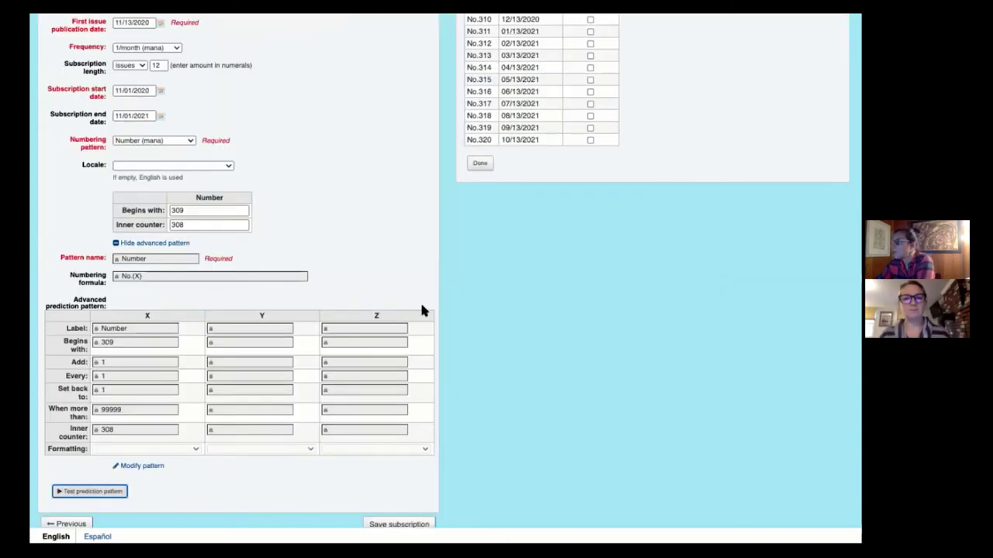
pyautogui.scroll(3, 680, 269)
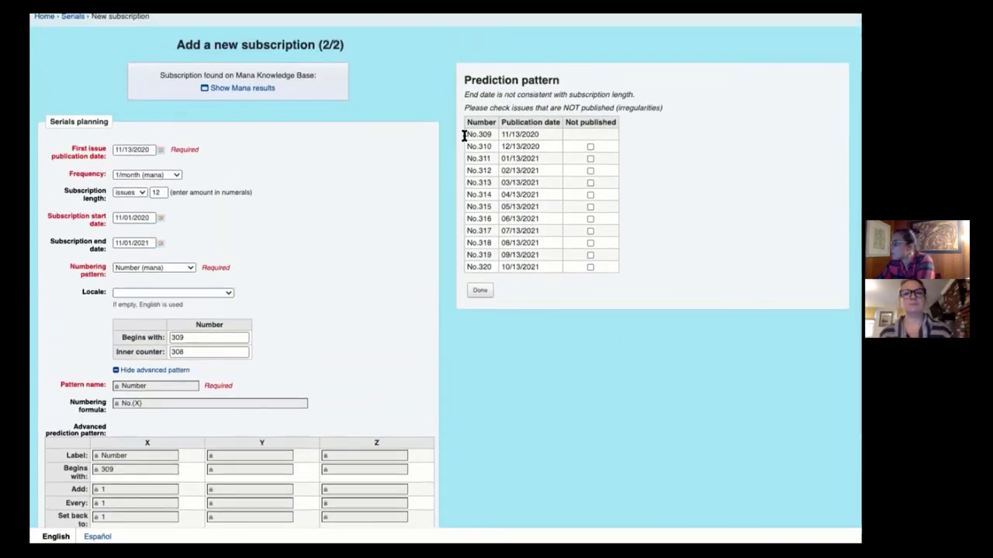
pyautogui.moveTo(468, 134); pyautogui.dragTo(518, 138)
pyautogui.moveTo(580, 144); pyautogui.dragTo(586, 275)
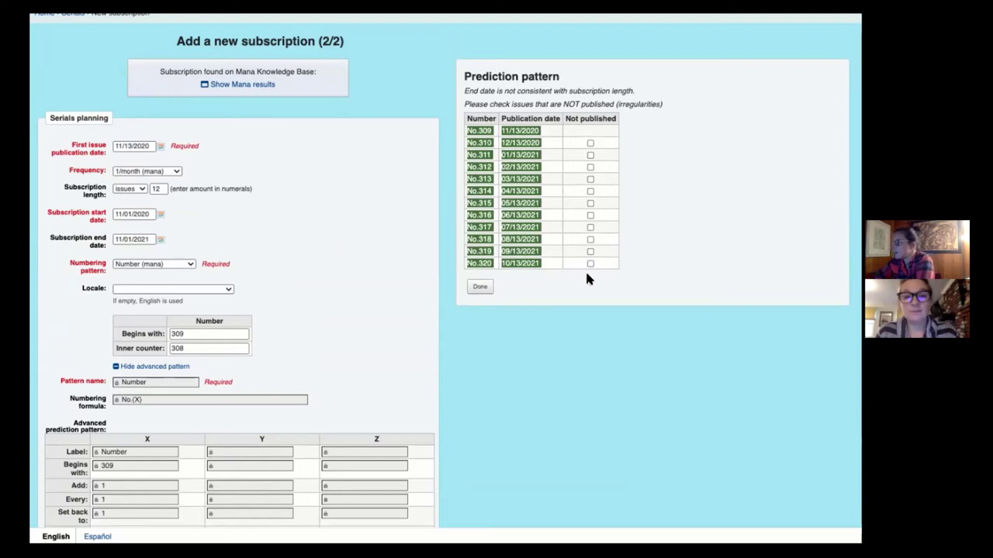
pyautogui.click(729, 228)
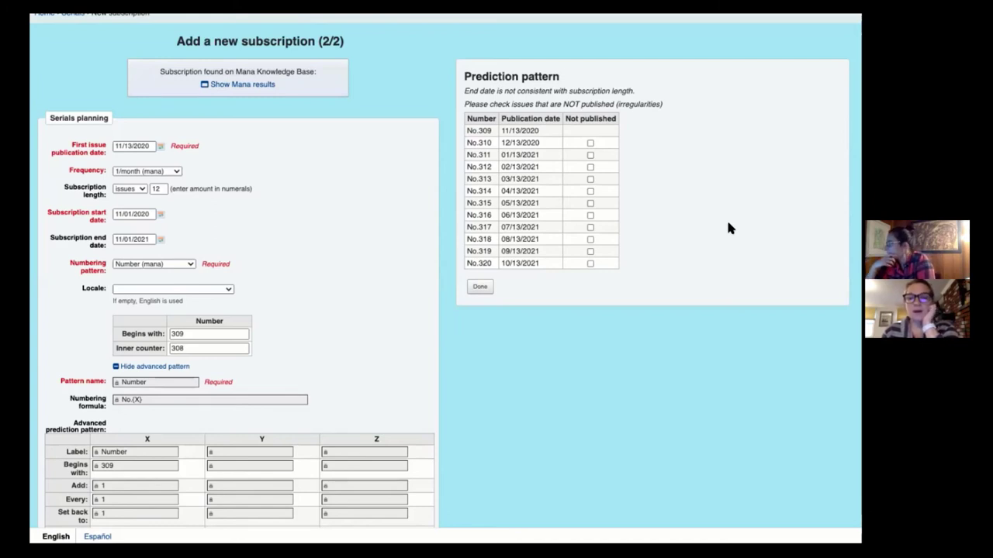
pyautogui.scroll(-2, 727, 228)
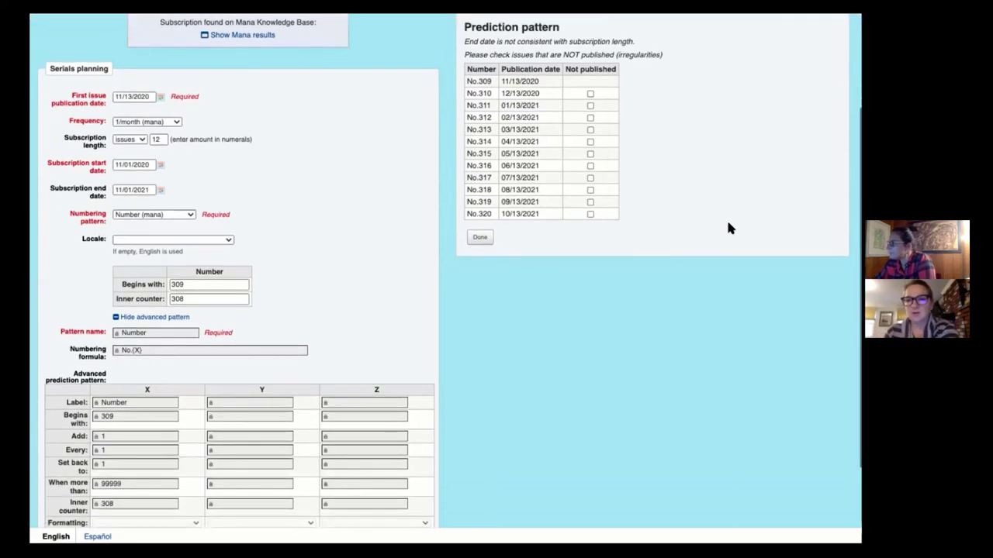
pyautogui.scroll(-1, 727, 228)
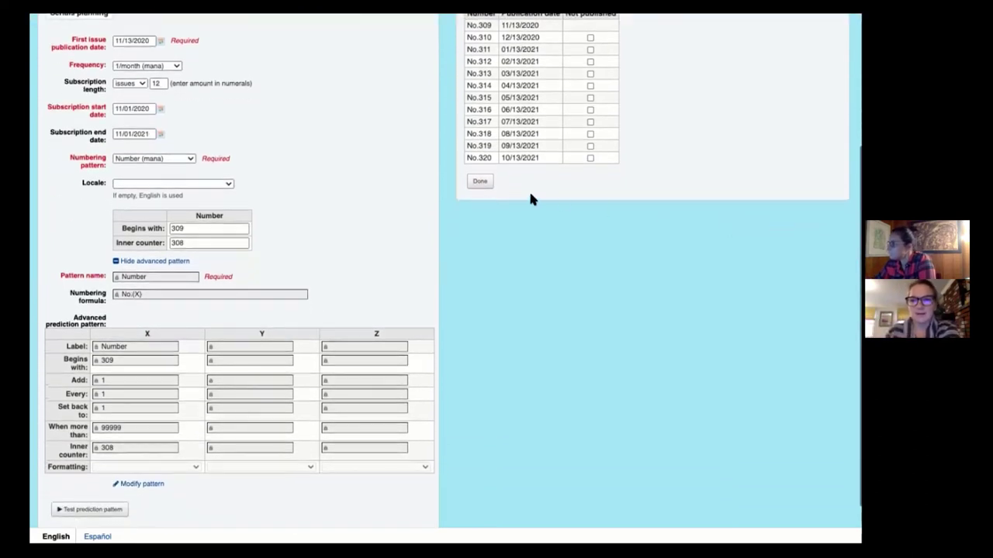
# Close the prediction pattern test and save the Martha Stewart living subscription
pyautogui.click(481, 181)
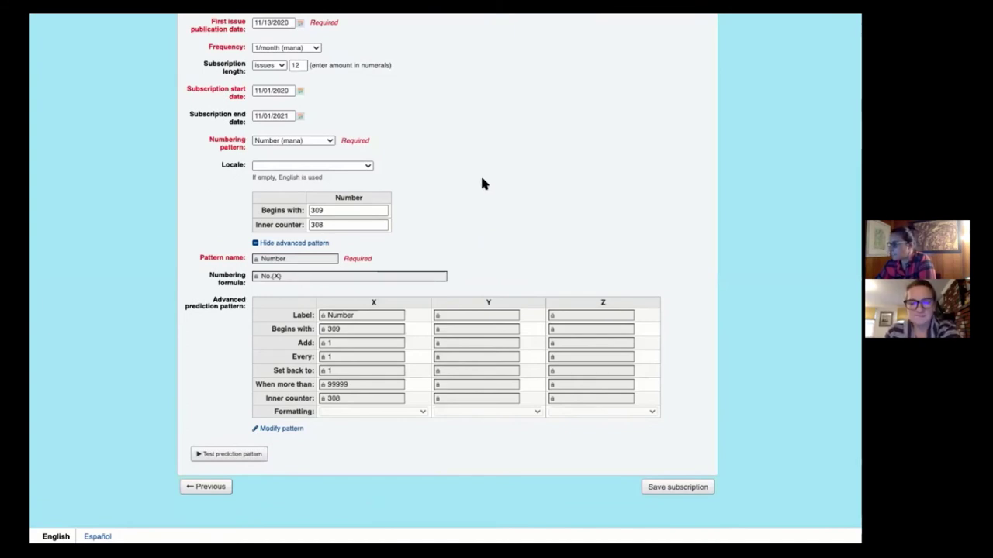
pyautogui.click(677, 489)
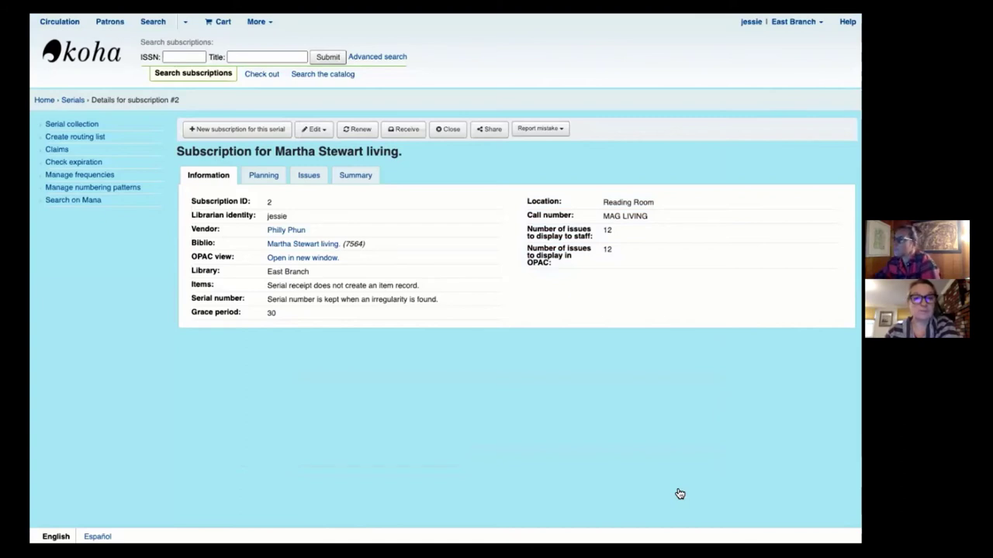
# Review the saved subscription's information, including its subscription ID, librarian identity, vendor, library and issue display settings
pyautogui.moveTo(261, 201); pyautogui.dragTo(278, 203)
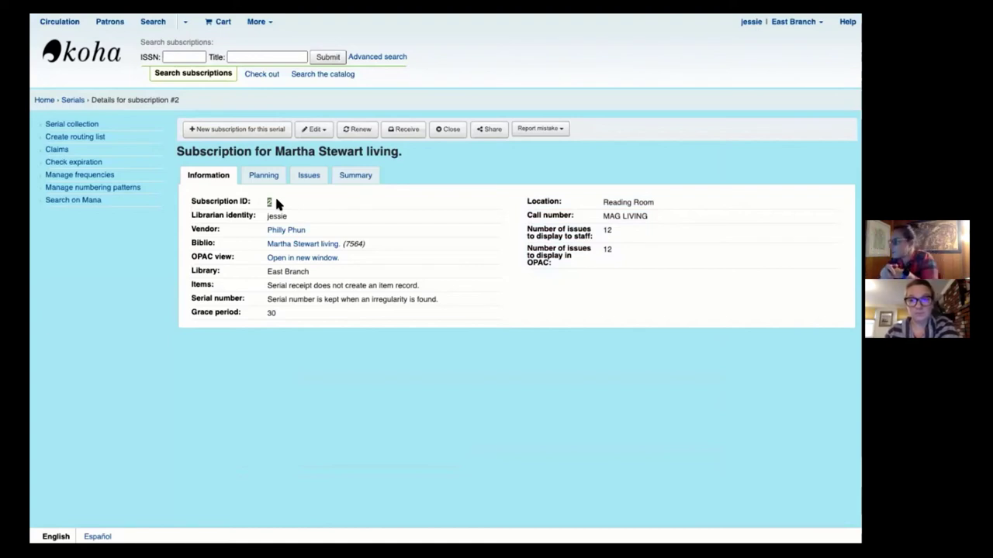
pyautogui.click(270, 219)
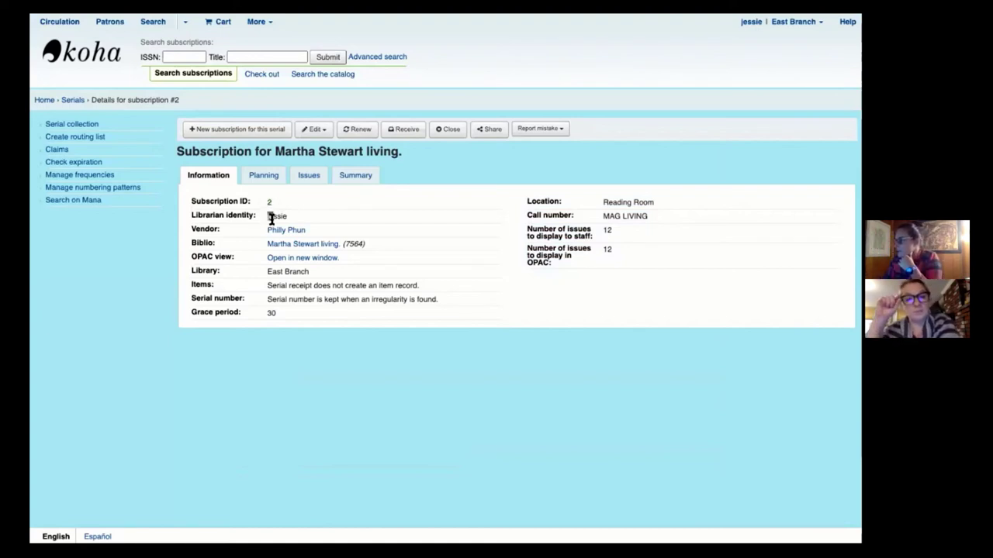
pyautogui.moveTo(270, 218); pyautogui.dragTo(293, 223)
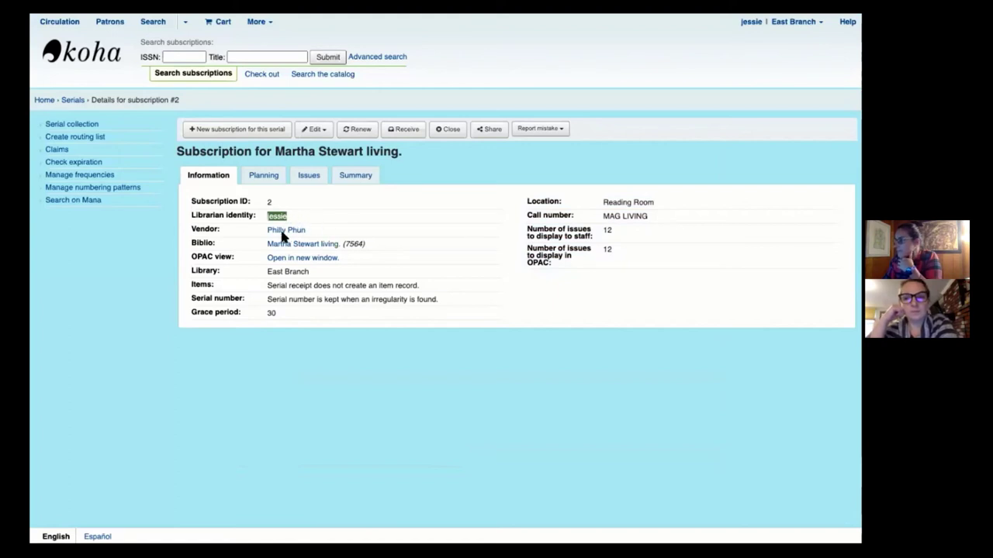
pyautogui.click(339, 223)
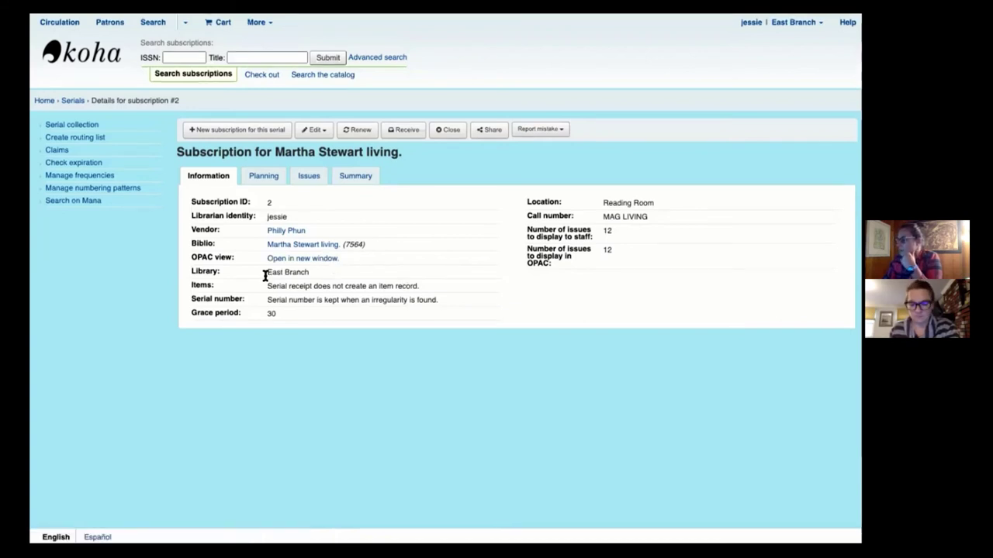
pyautogui.moveTo(266, 272); pyautogui.dragTo(321, 277)
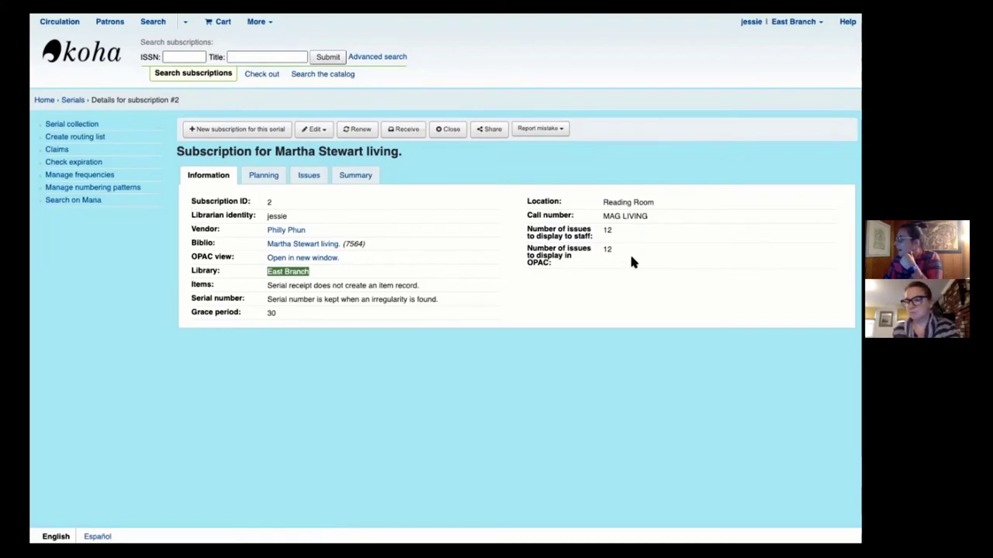
# Review the subscription's planning details, manual history form, issues and summary, and return to its general information
pyautogui.click(261, 176)
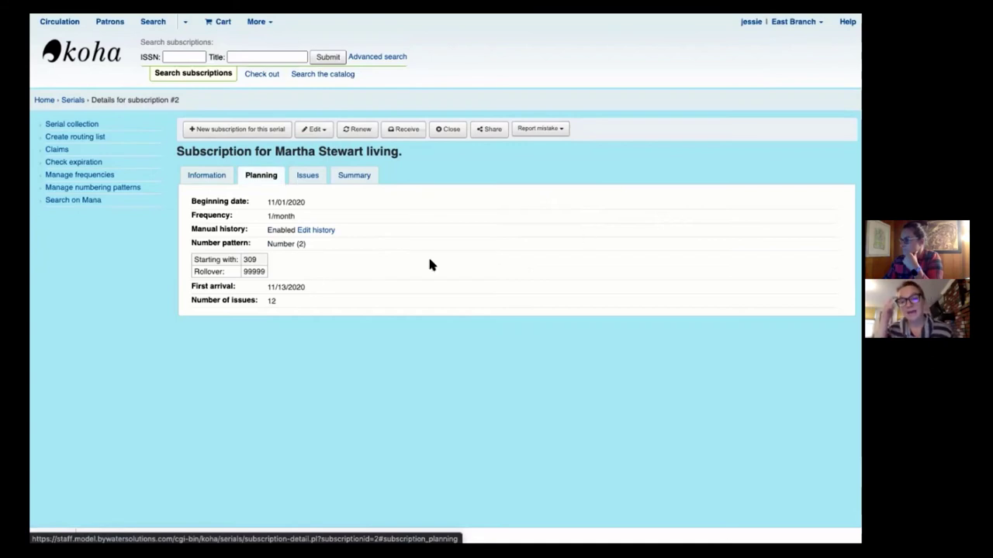
pyautogui.click(321, 232)
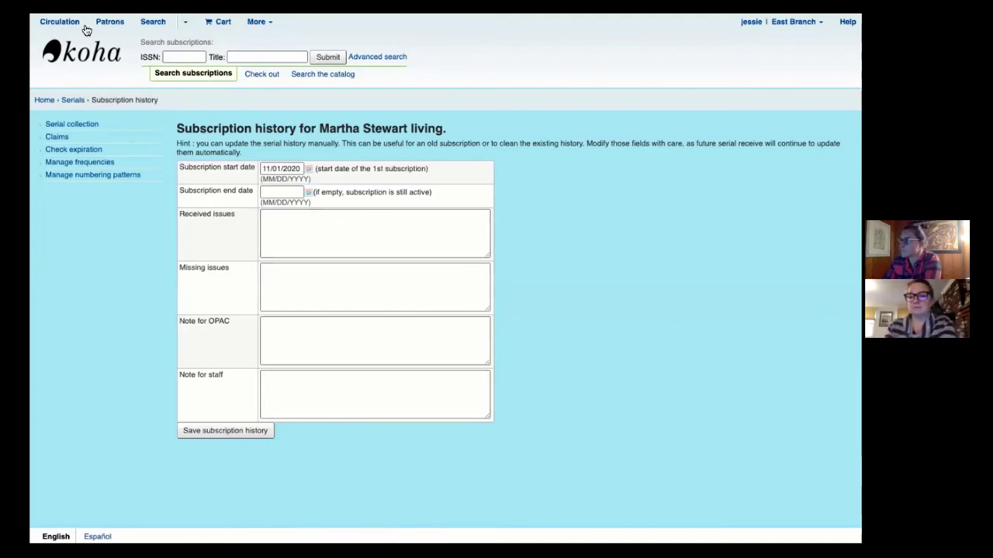
pyautogui.hotkey('alt', 'Left')
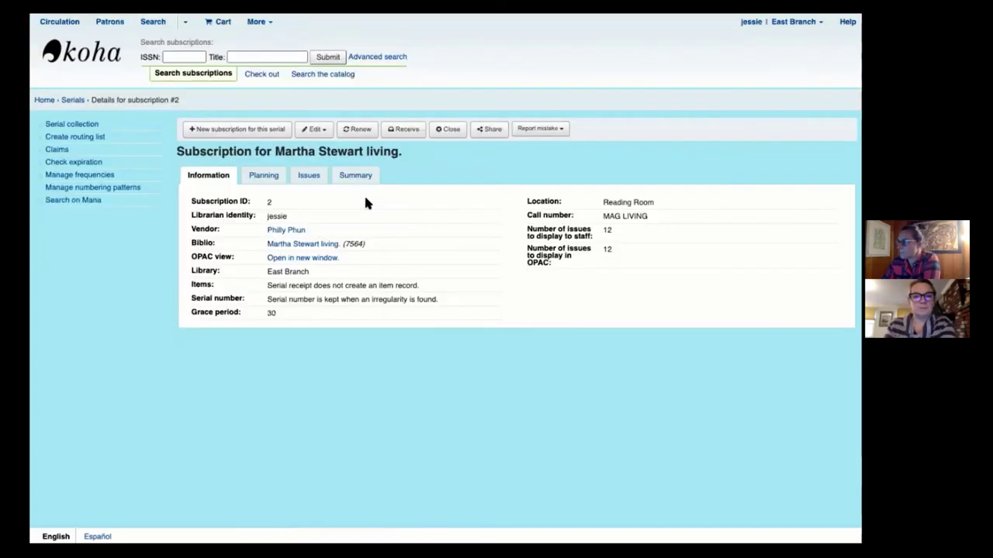
pyautogui.click(309, 176)
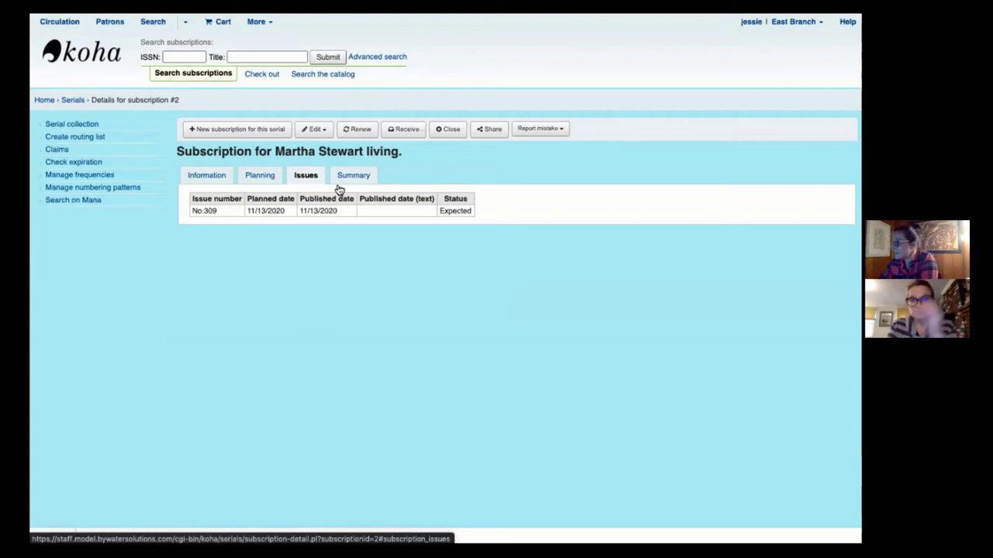
pyautogui.click(346, 177)
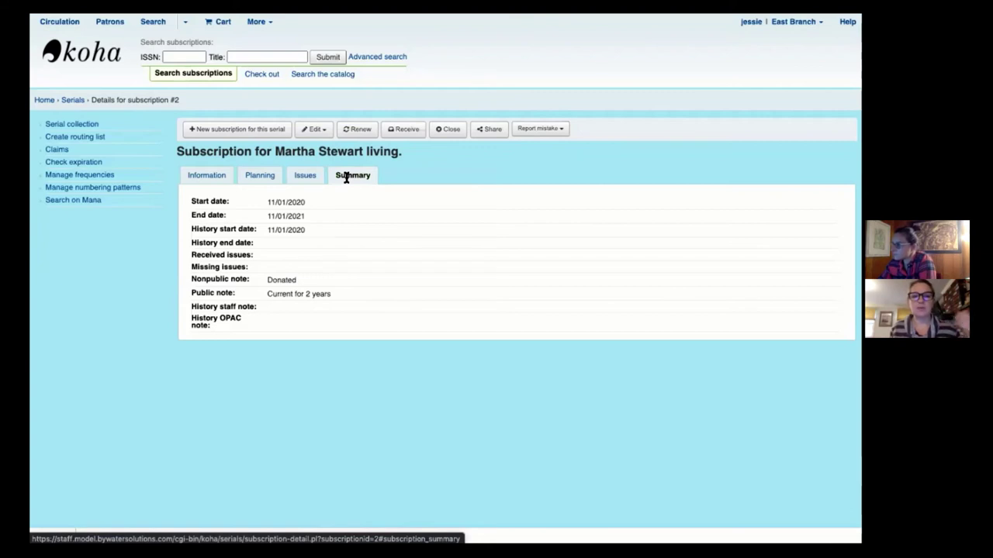
pyautogui.click(221, 179)
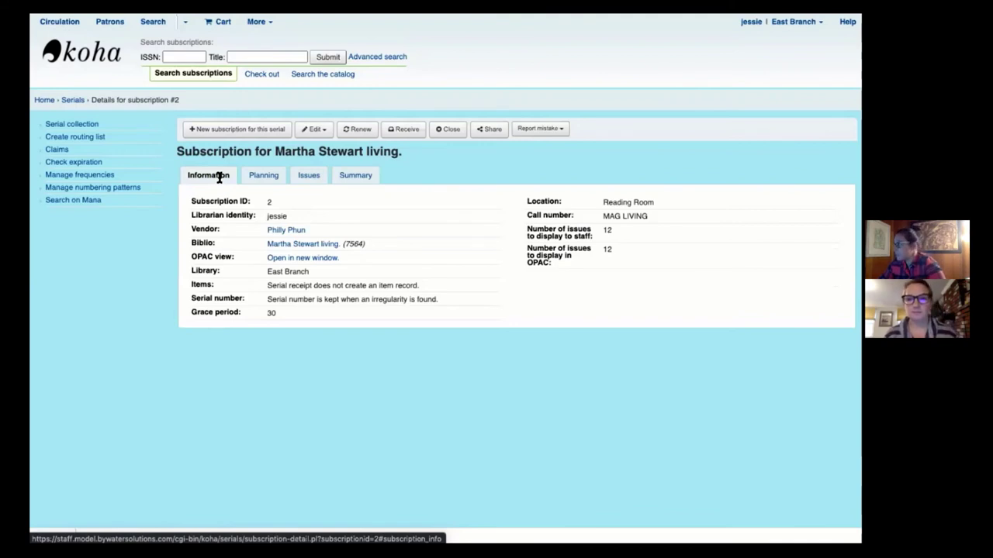
# Look over the subscription's editing options and its renewal form, closing the form without submitting a renewal
pyautogui.click(318, 129)
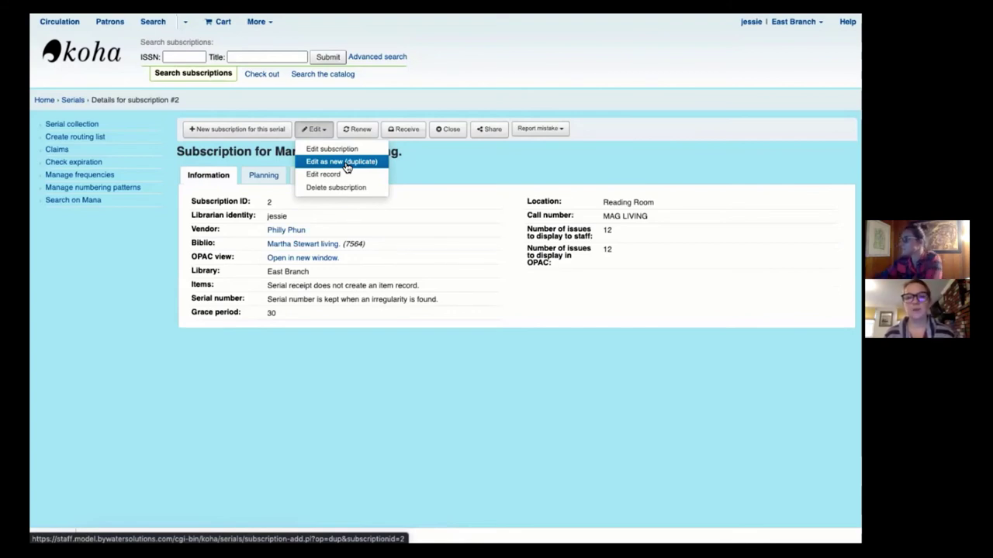
pyautogui.click(453, 166)
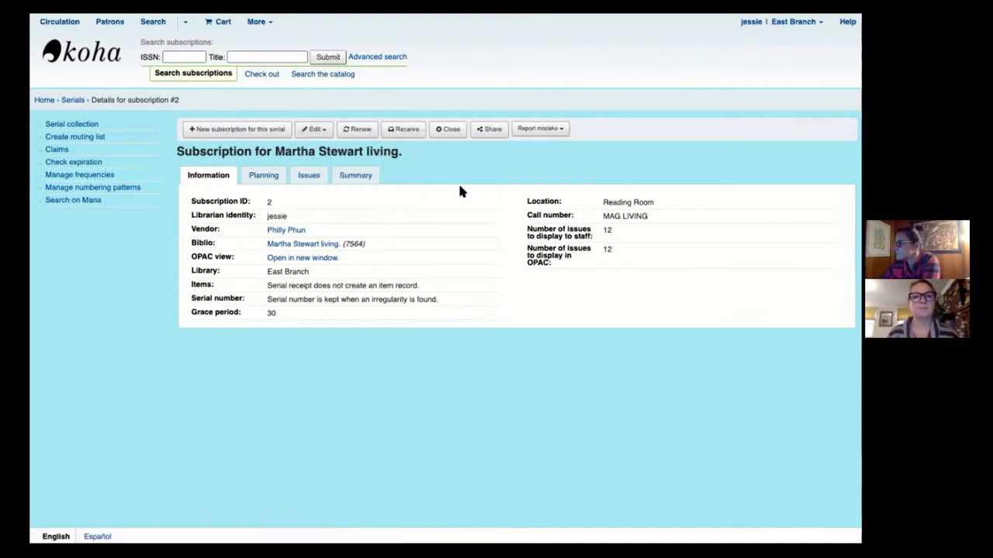
pyautogui.click(363, 132)
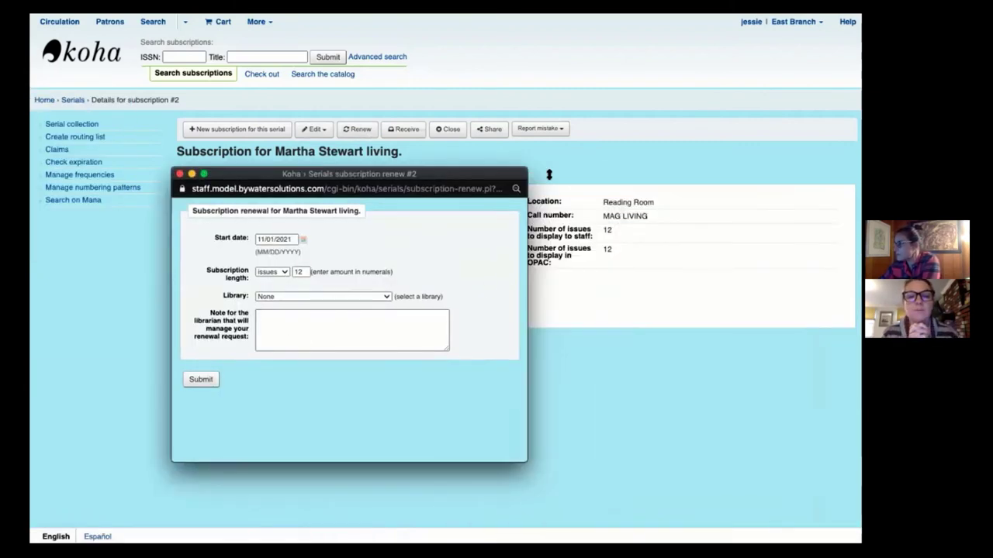
pyautogui.click(179, 173)
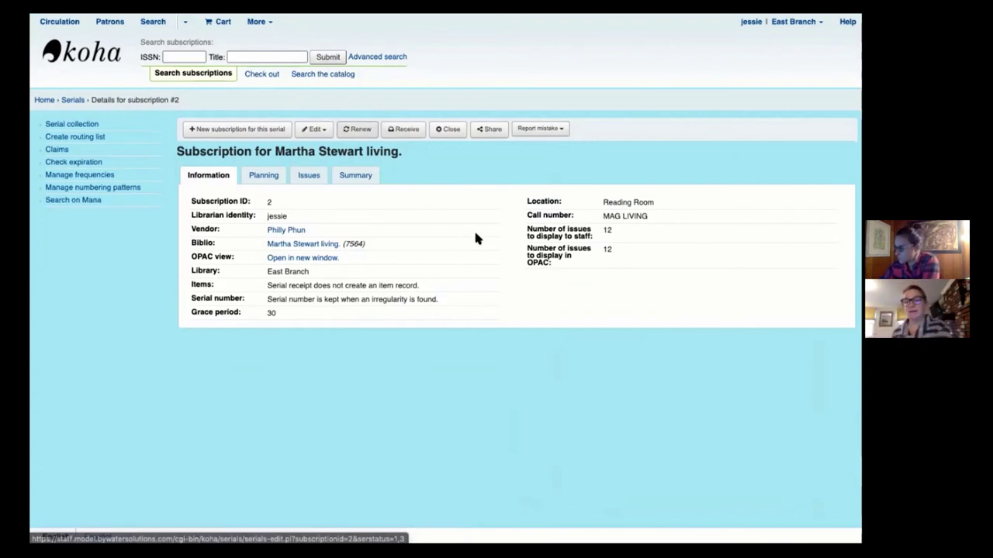
# Open the subscription for receiving, check the issue's date and notes fields, and set the status of issue No.309 to Arrived
pyautogui.click(405, 130)
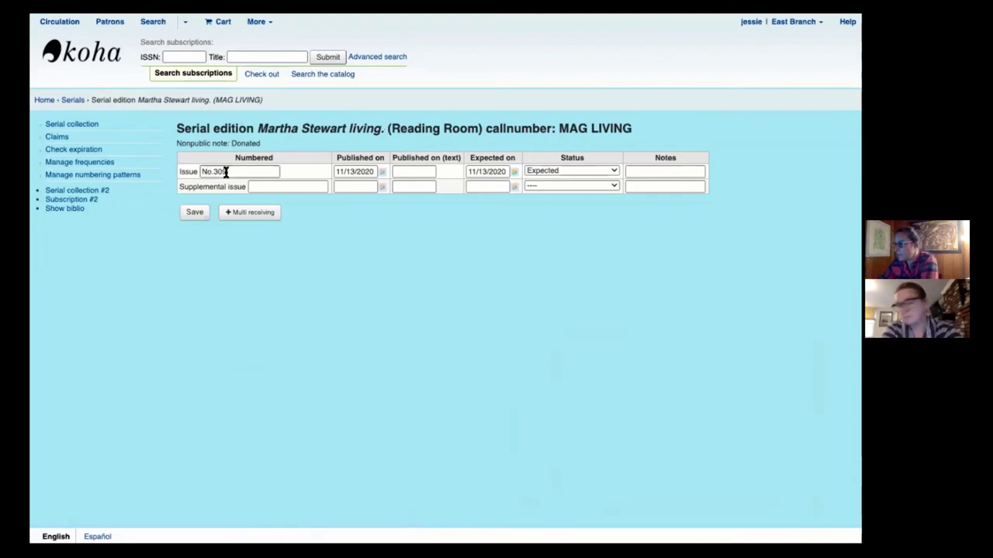
pyautogui.click(367, 172)
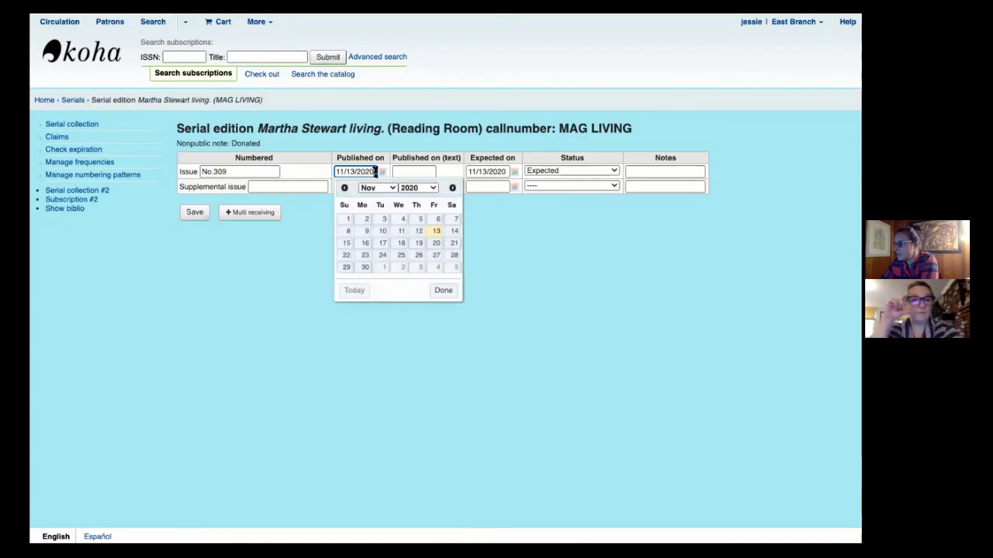
pyautogui.click(417, 171)
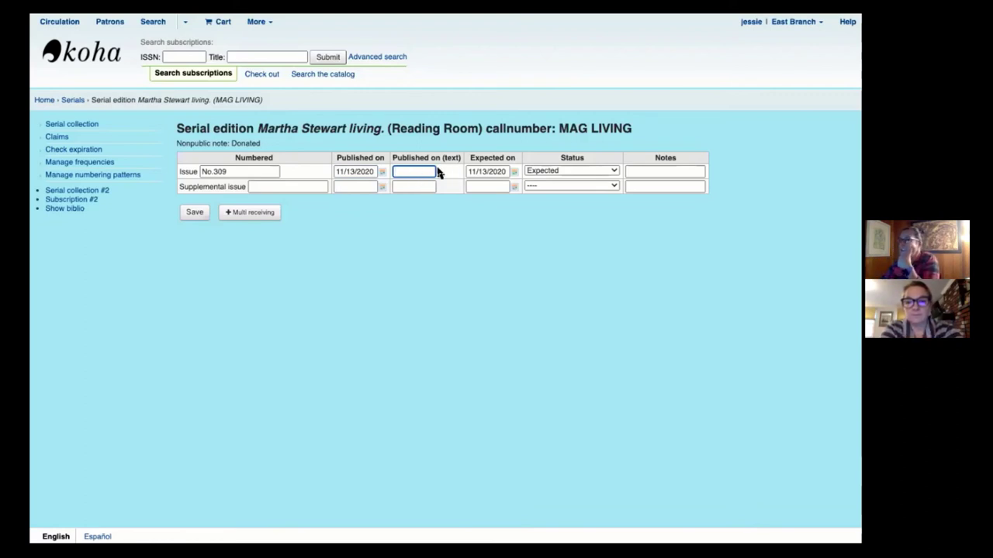
pyautogui.click(659, 171)
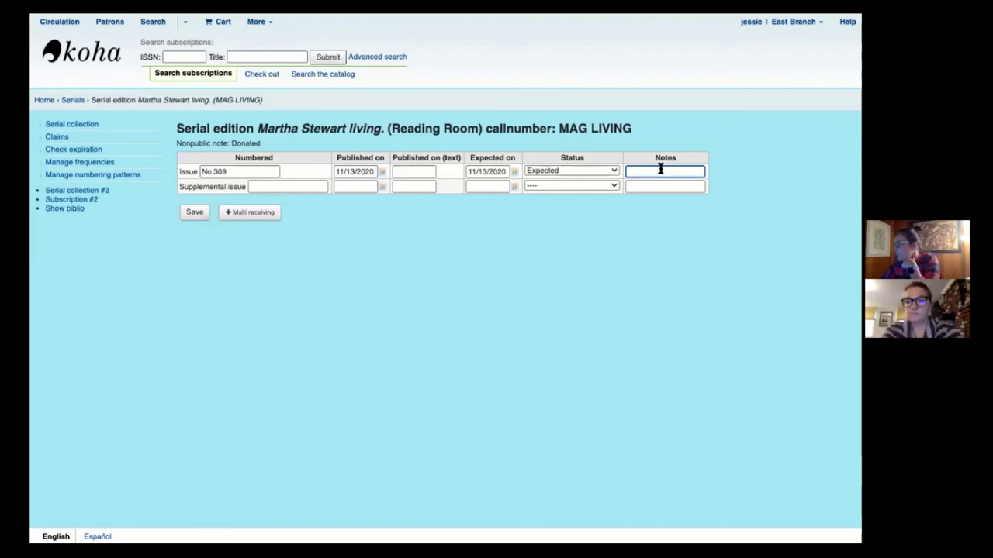
pyautogui.click(398, 172)
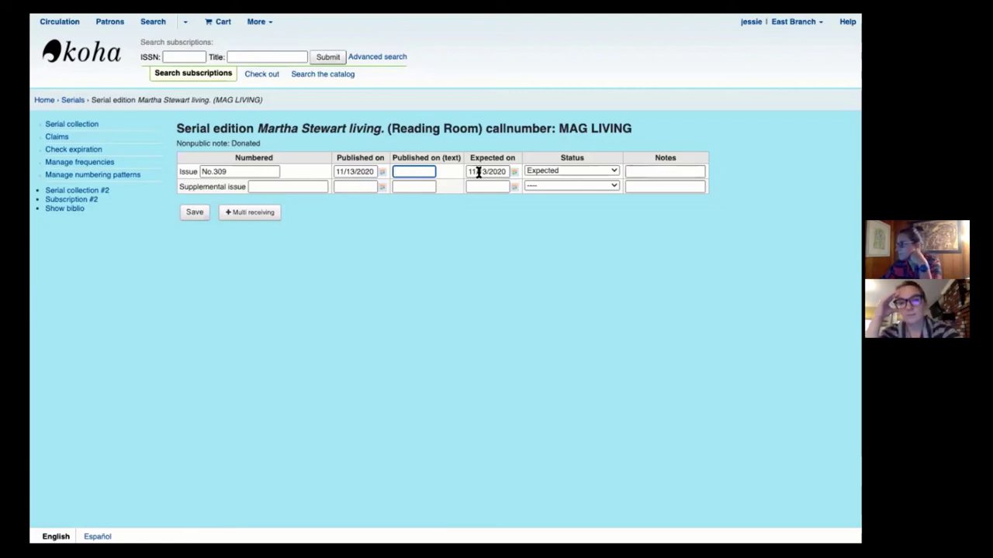
pyautogui.click(541, 172)
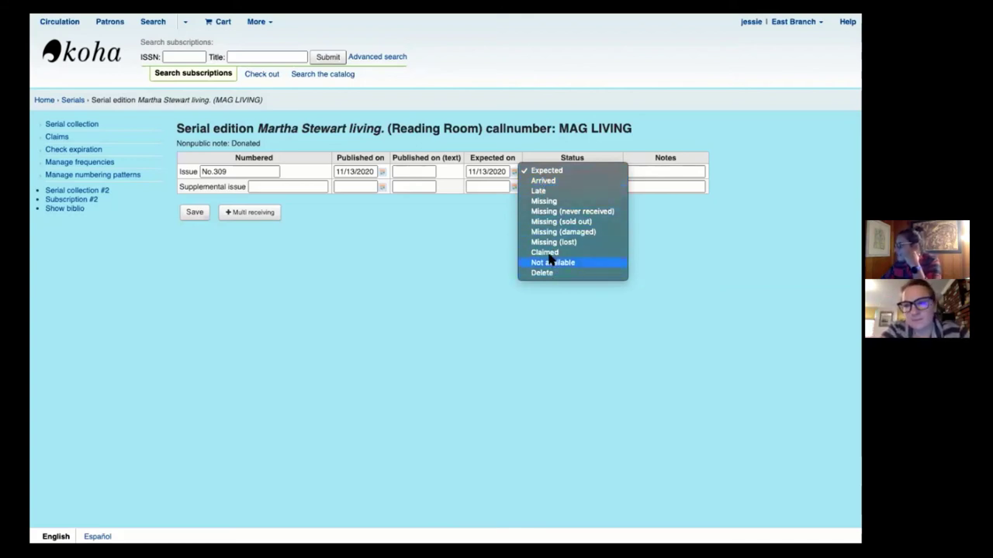
pyautogui.click(544, 181)
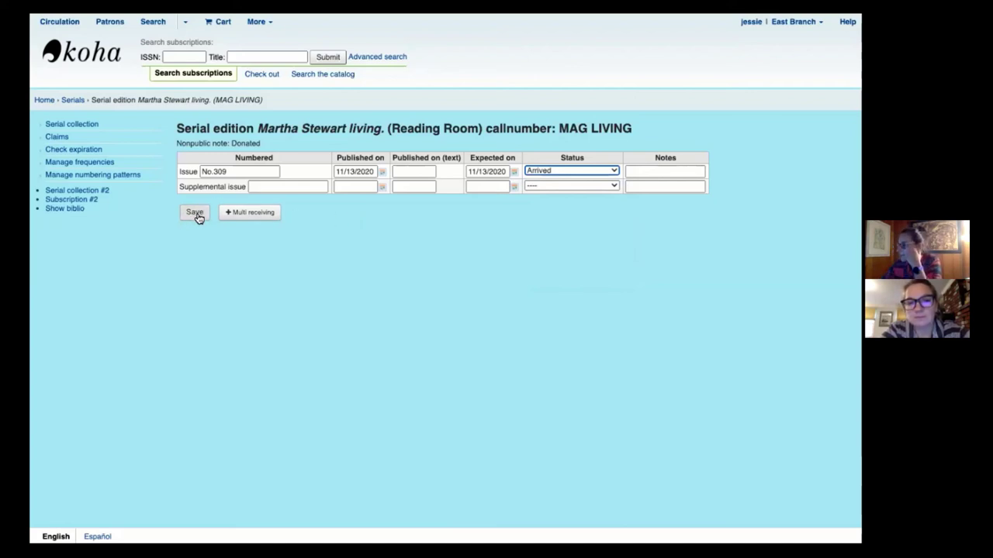
# Examine the multi receiving options for the number of issues and the received date, and cancel without receiving any
pyautogui.click(250, 216)
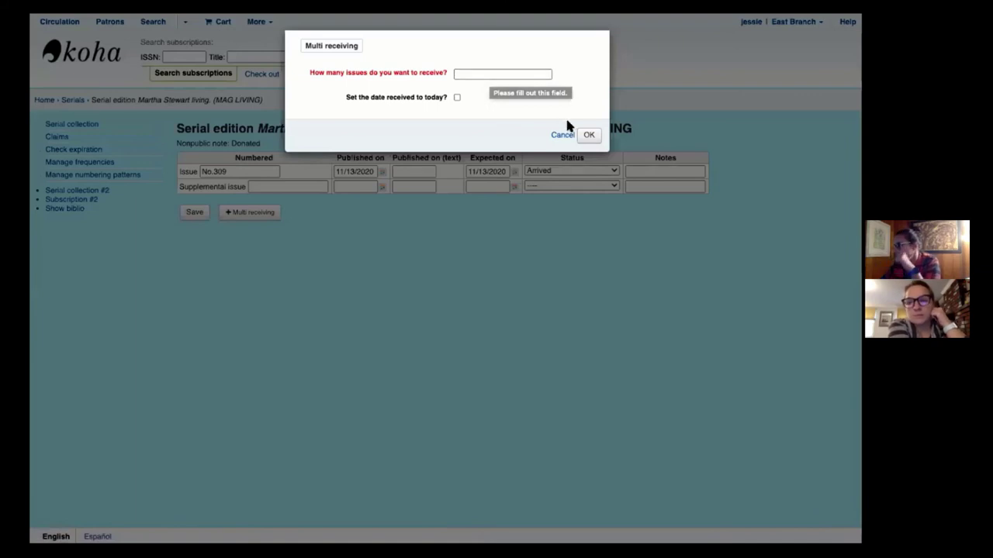
pyautogui.moveTo(349, 101); pyautogui.dragTo(444, 103)
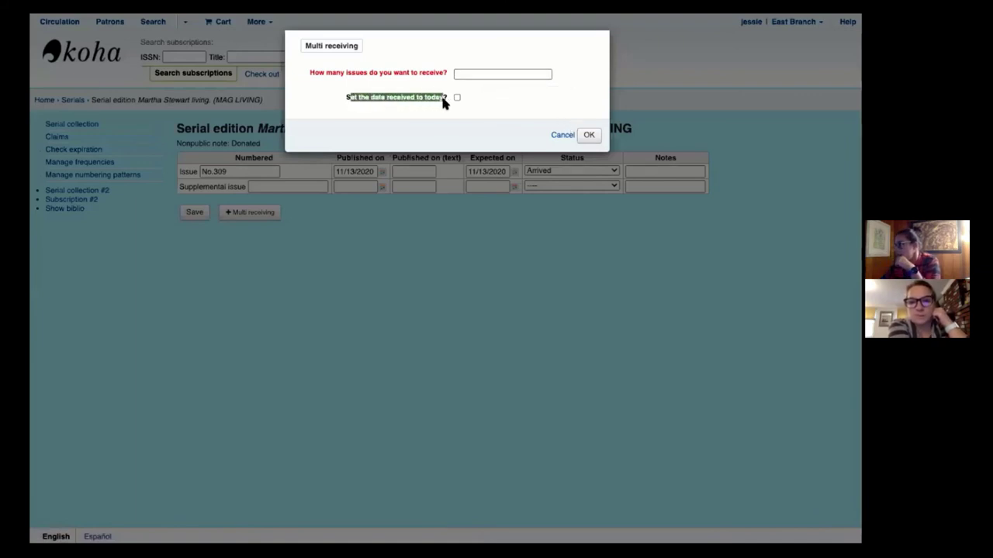
pyautogui.click(589, 136)
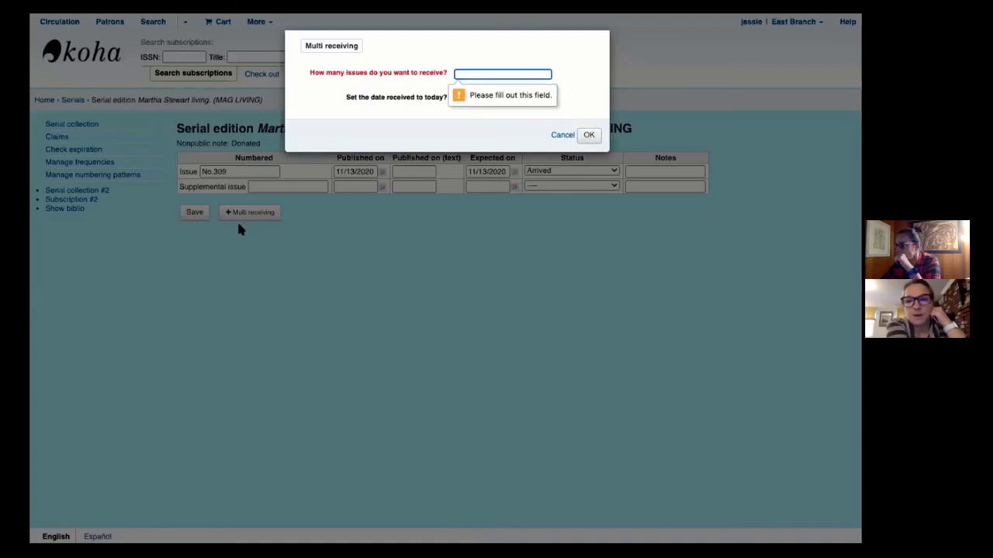
pyautogui.click(566, 136)
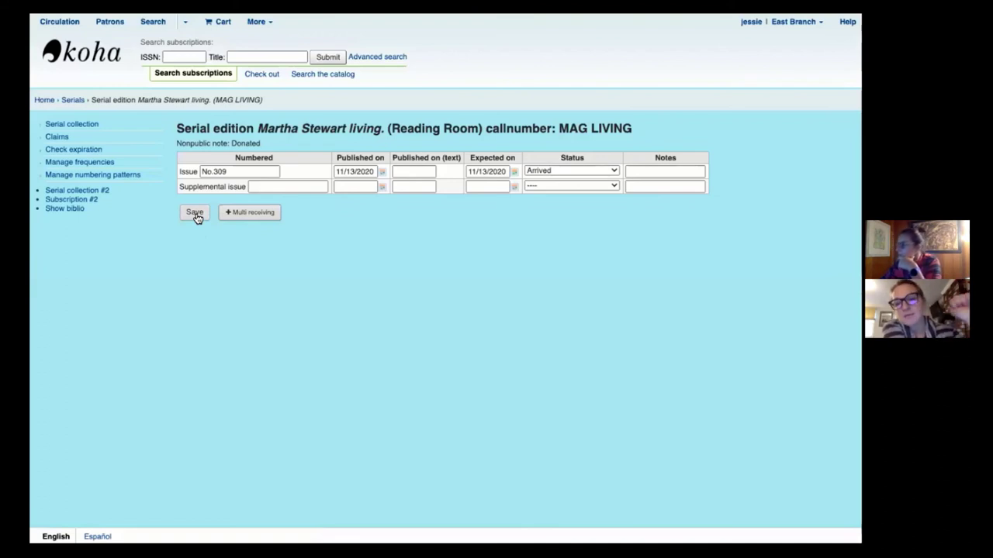
# Leave the supplemental issue blank and save the receipt of issue No.309
pyautogui.click(277, 187)
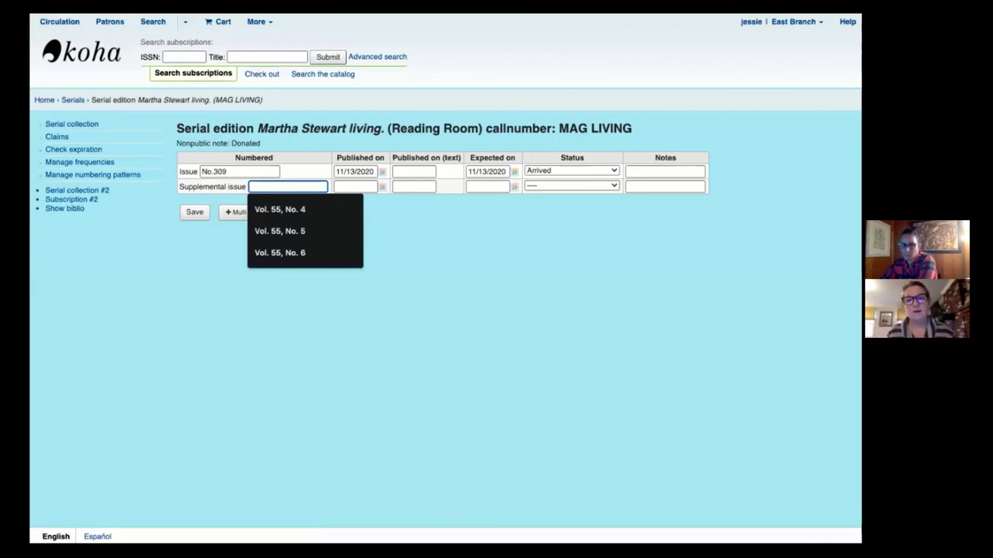
pyautogui.press('Escape')
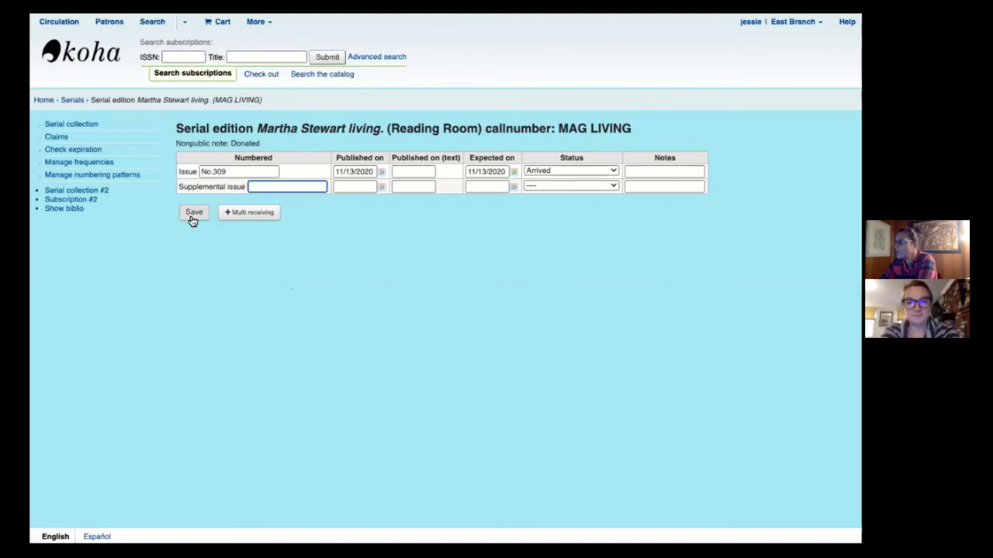
pyautogui.click(191, 219)
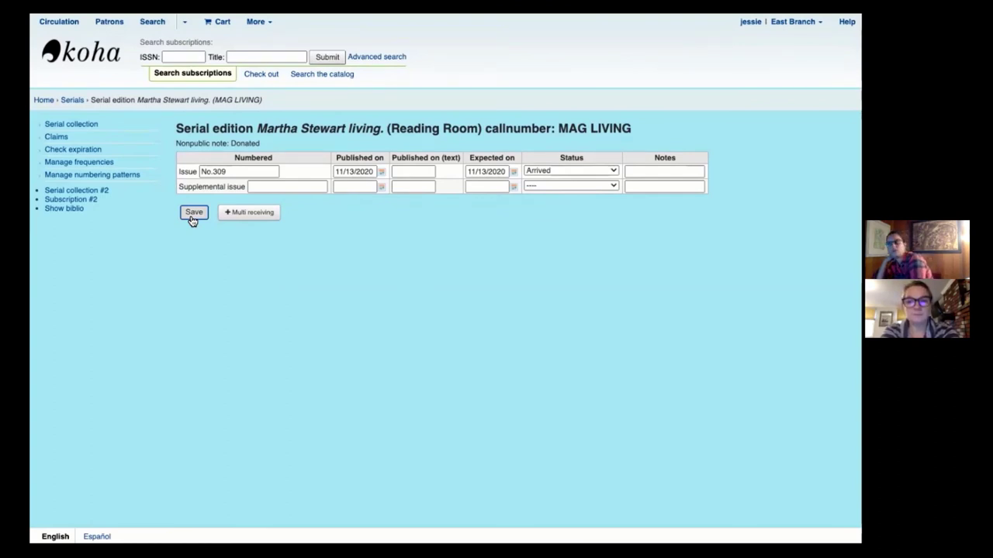
pyautogui.click(192, 220)
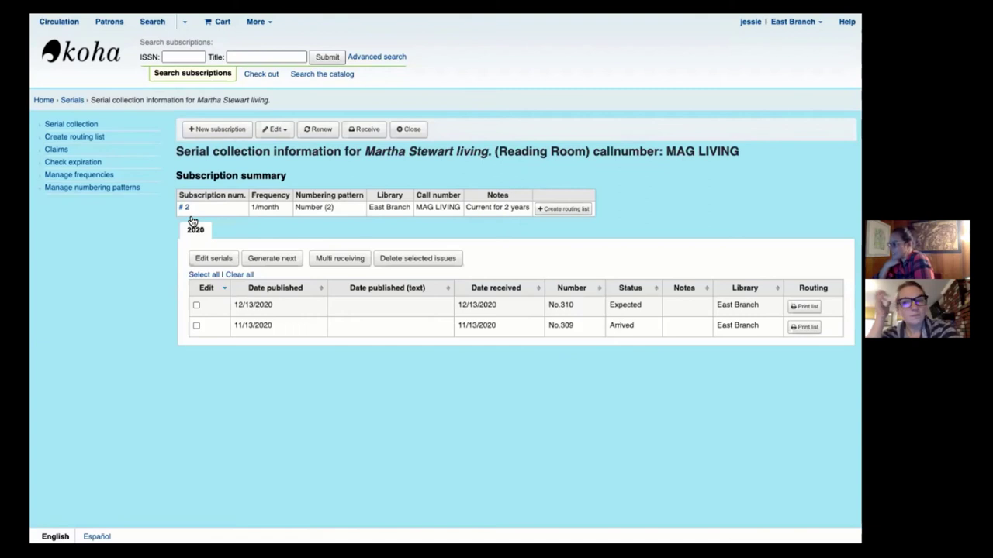
# Open issue No.310 for editing, look over its issue and supplemental issue fields, and return to the serial collection without changes
pyautogui.click(224, 261)
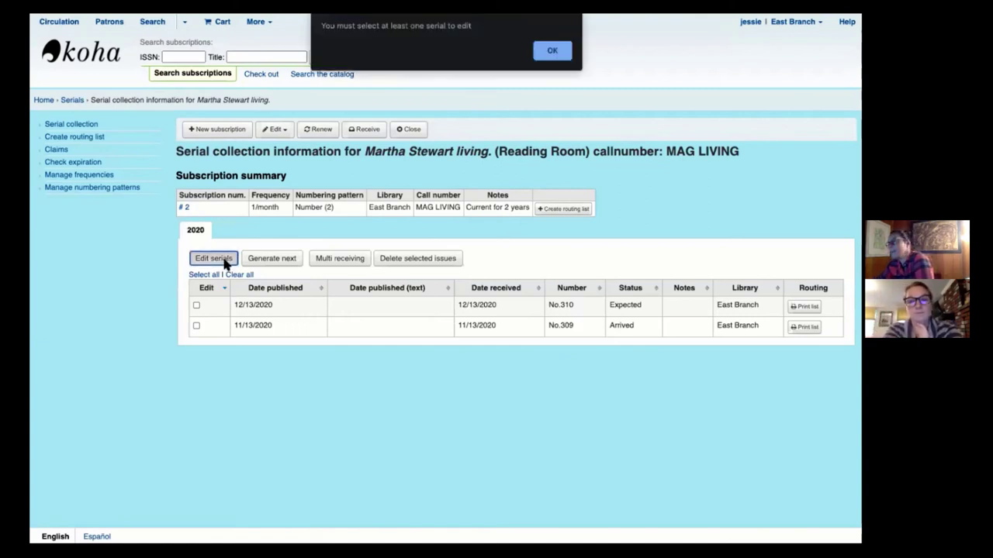
pyautogui.click(552, 50)
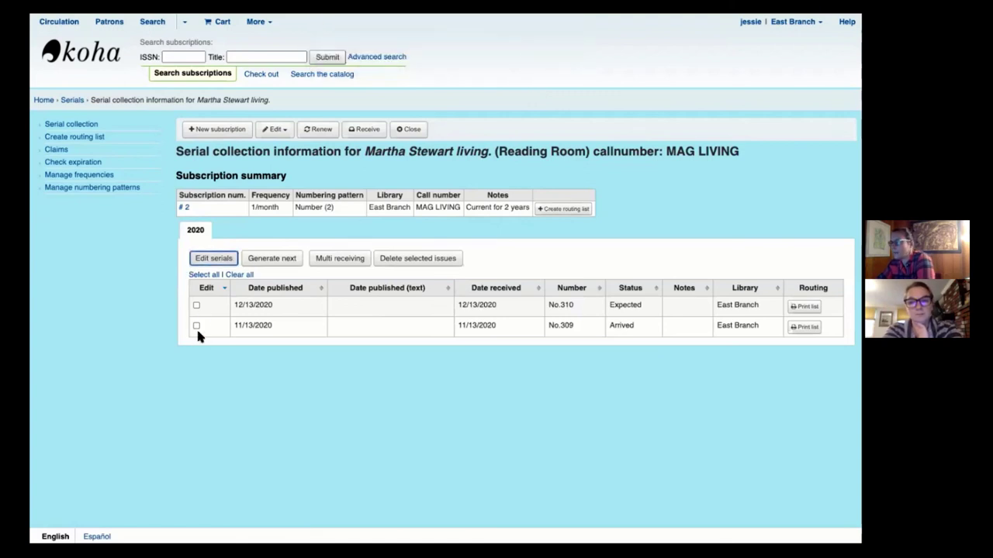
pyautogui.click(196, 305)
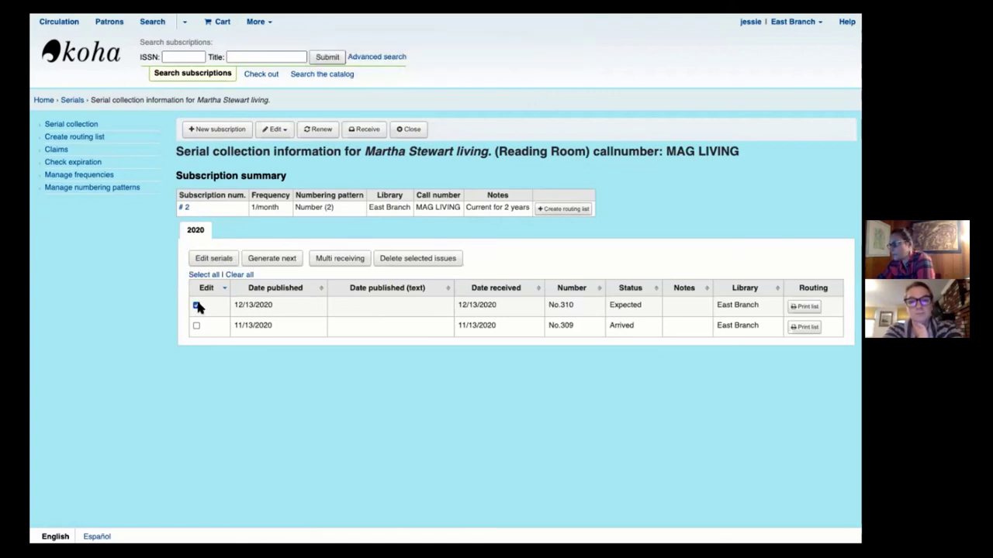
pyautogui.click(219, 259)
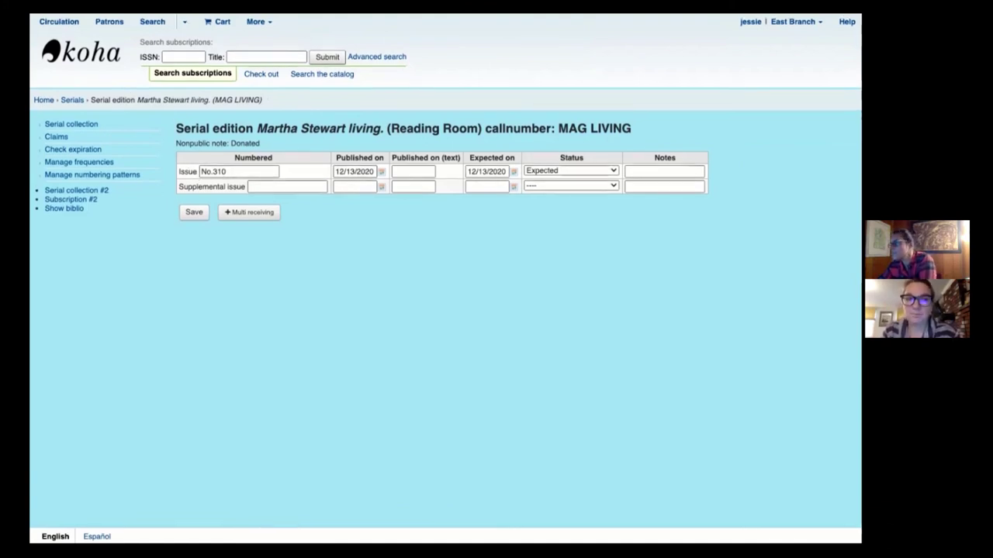
pyautogui.press('Return')
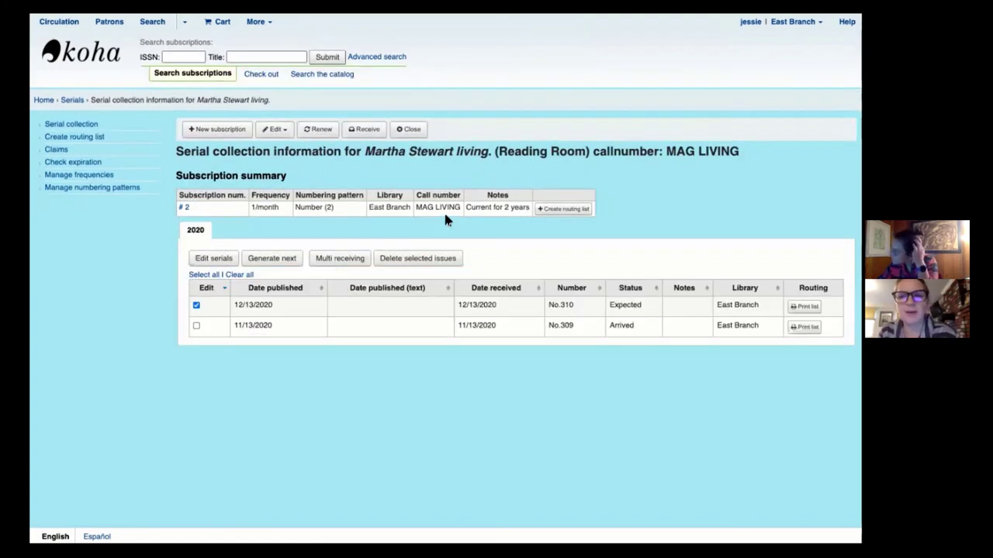
# Start a routing list for issue No.309, search for the first patron by first name, and add that patron as a recipient
pyautogui.click(566, 210)
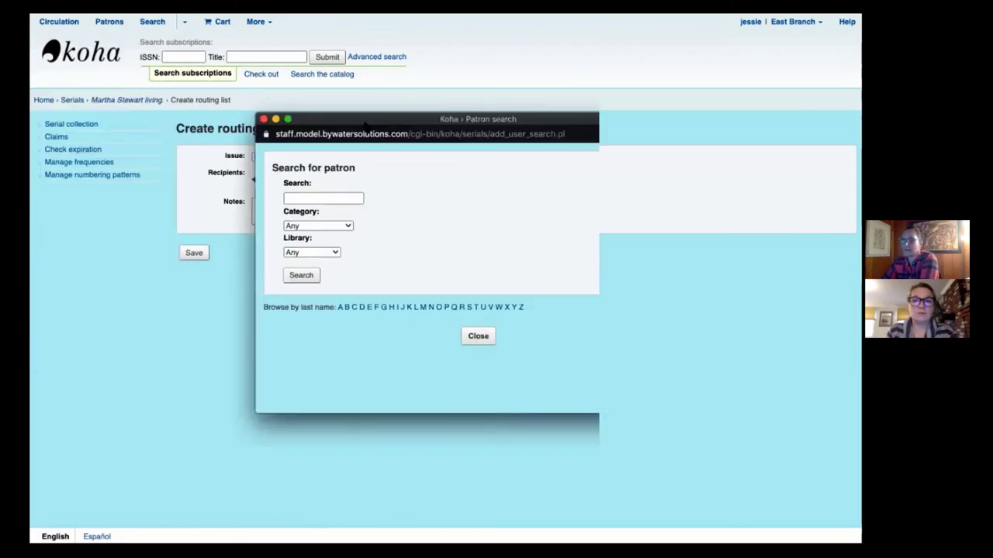
pyautogui.click(353, 202)
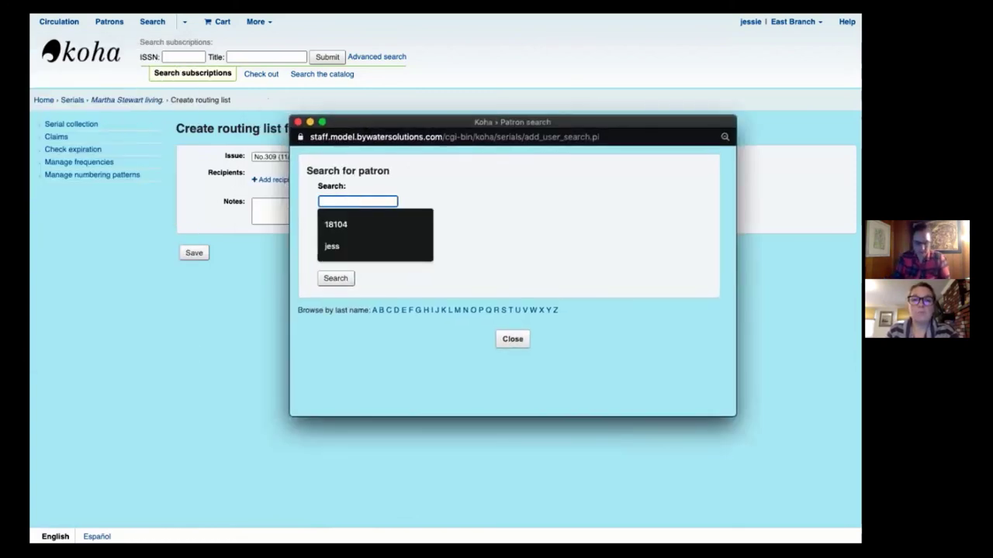
pyautogui.write('kelly')
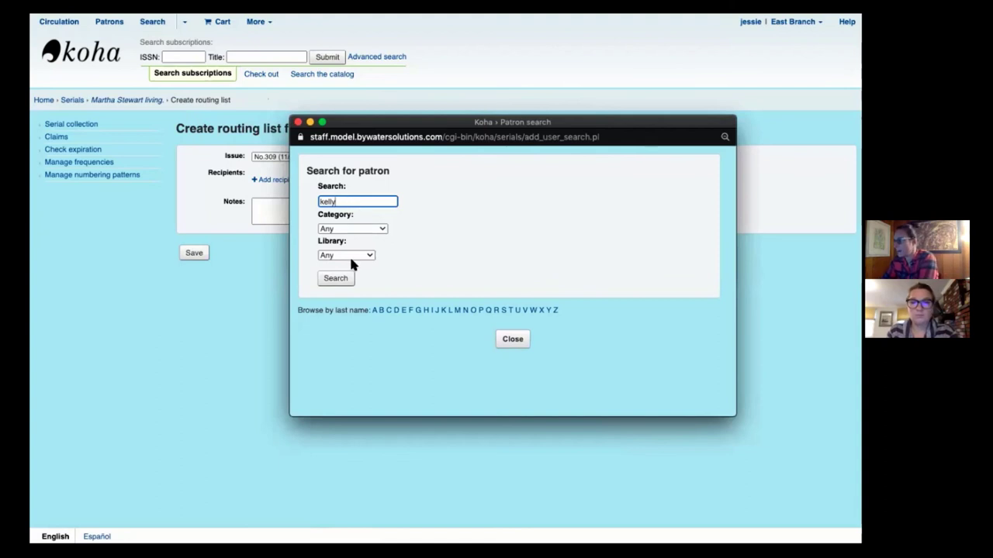
pyautogui.click(348, 279)
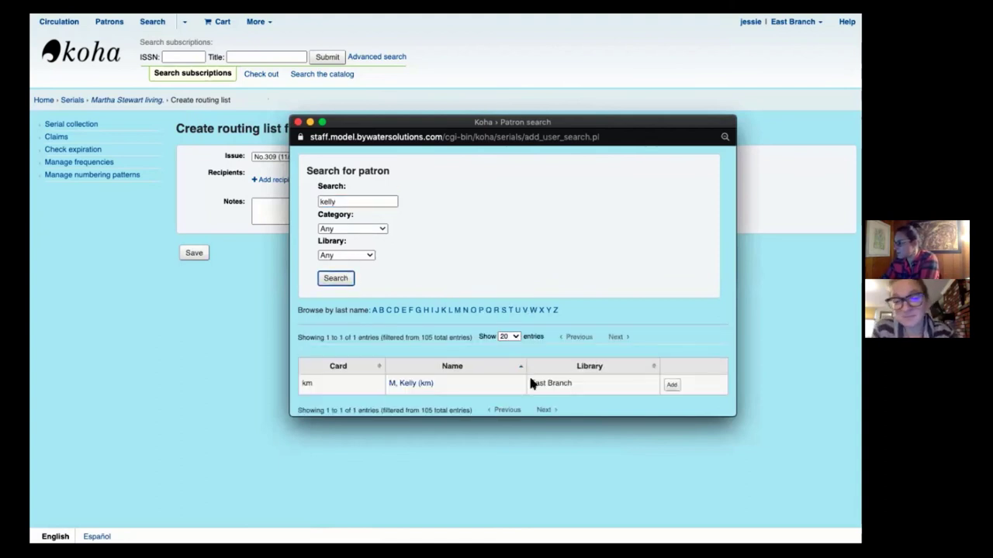
pyautogui.click(672, 386)
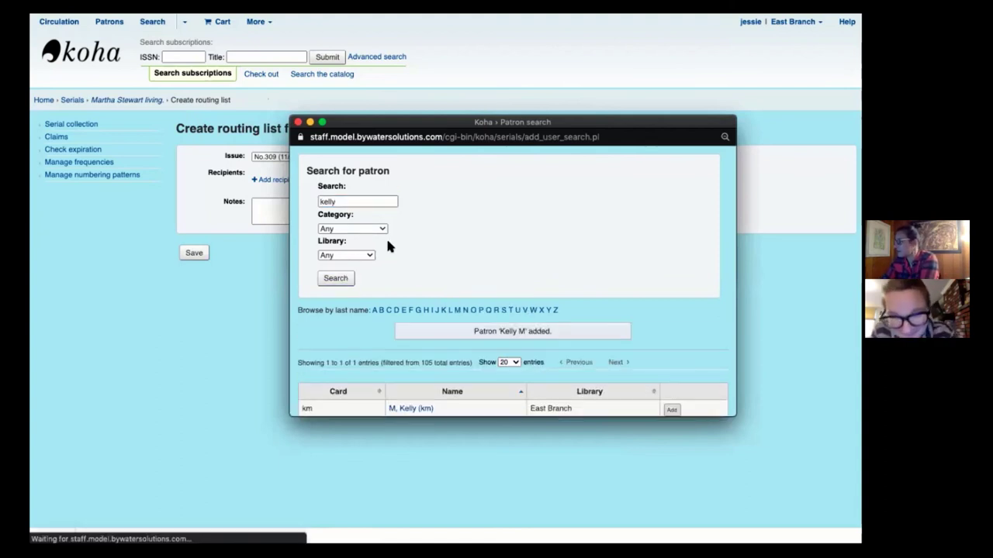
# Search for a second patron by first name, add that patron to the routing list, and close the patron search
pyautogui.scroll(-2, 405, 245)
pyautogui.scroll(-2, 405, 245)
pyautogui.scroll(3, 406, 246)
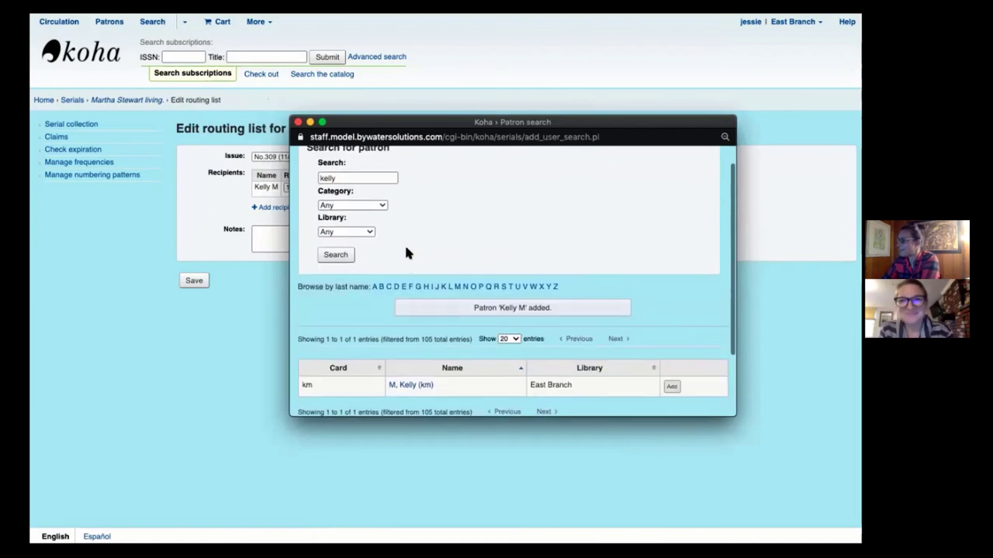
pyautogui.doubleClick(350, 176)
pyautogui.write('jess')
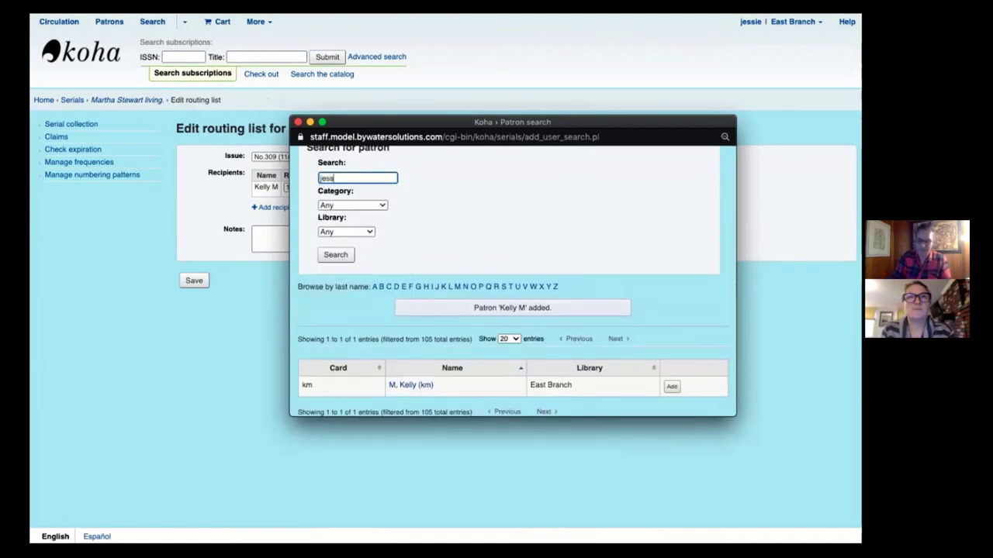
pyautogui.write('ie')
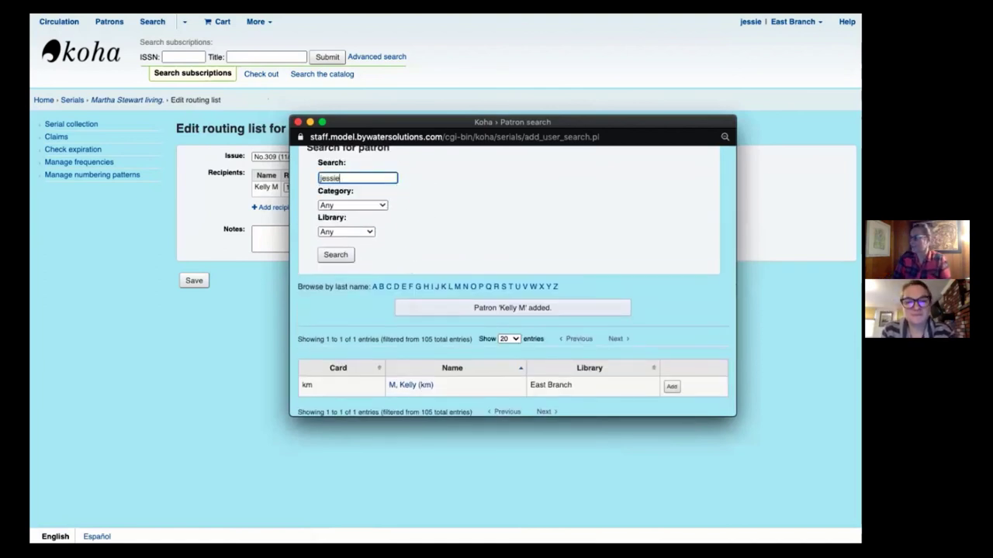
pyautogui.click(336, 254)
pyautogui.scroll(-2, 435, 303)
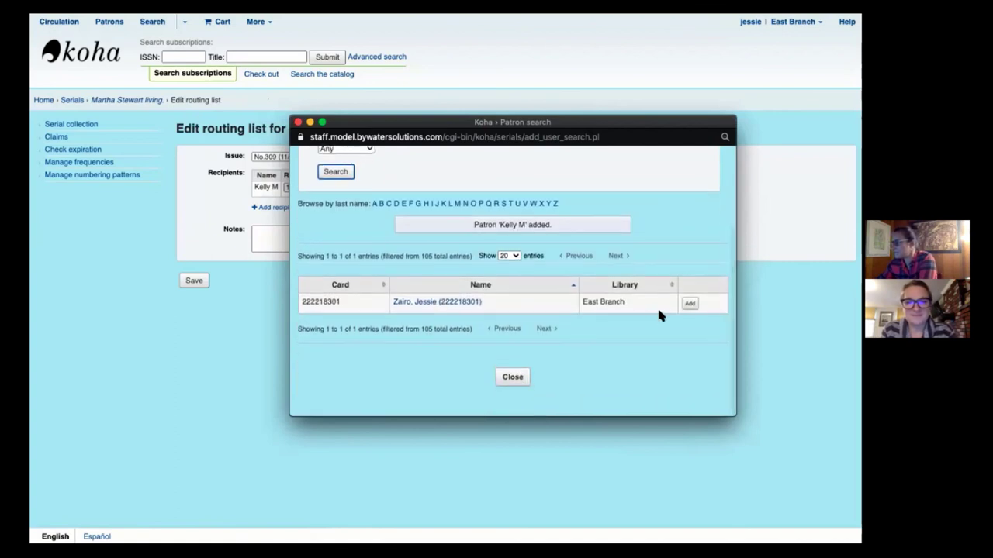
pyautogui.click(689, 304)
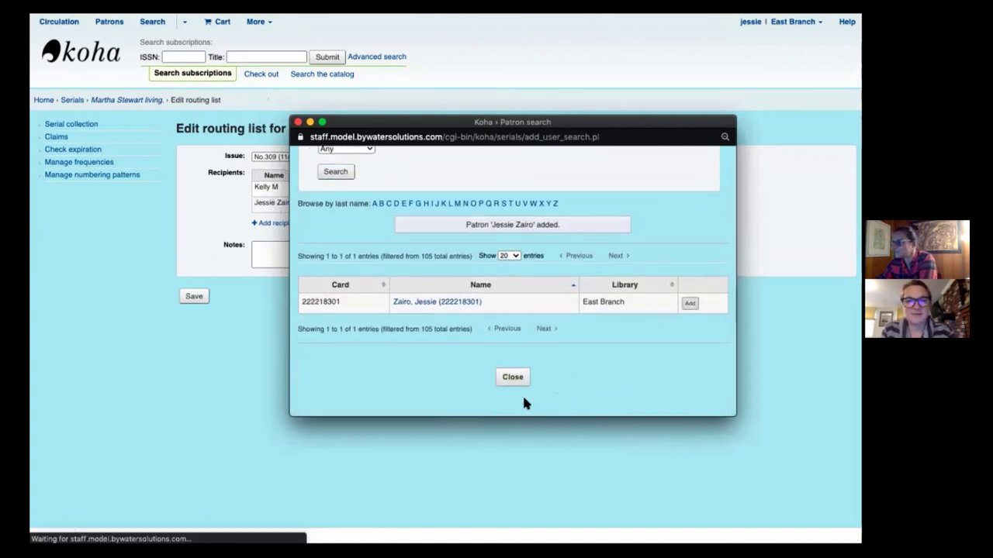
pyautogui.click(515, 380)
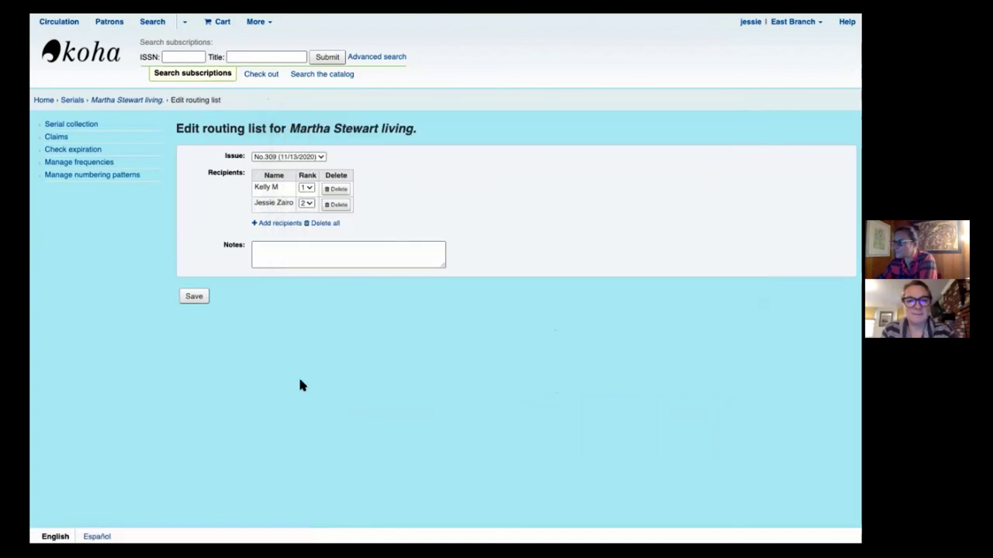
# Save the routing list, preview the routing slip for issue No.309, and close the preview without printing
pyautogui.click(192, 297)
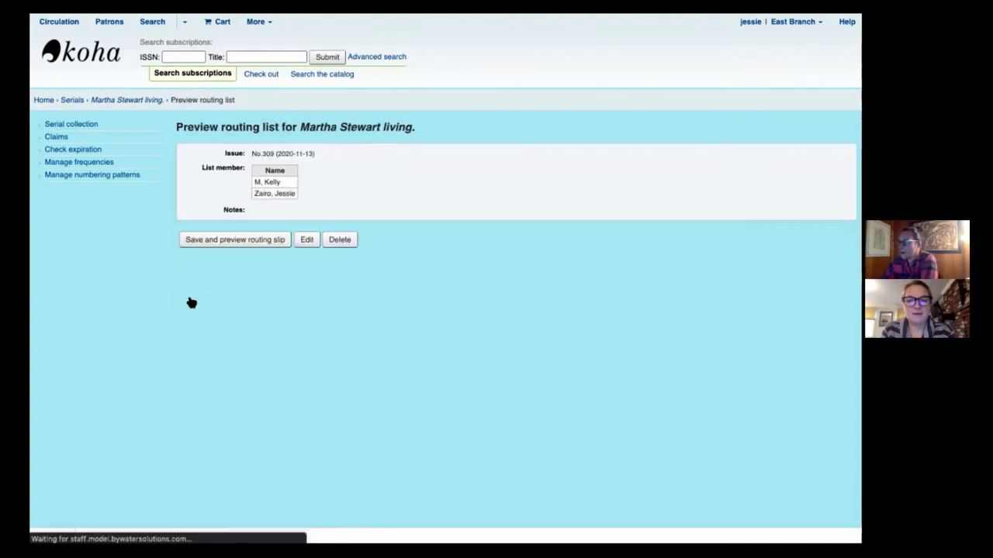
pyautogui.click(265, 243)
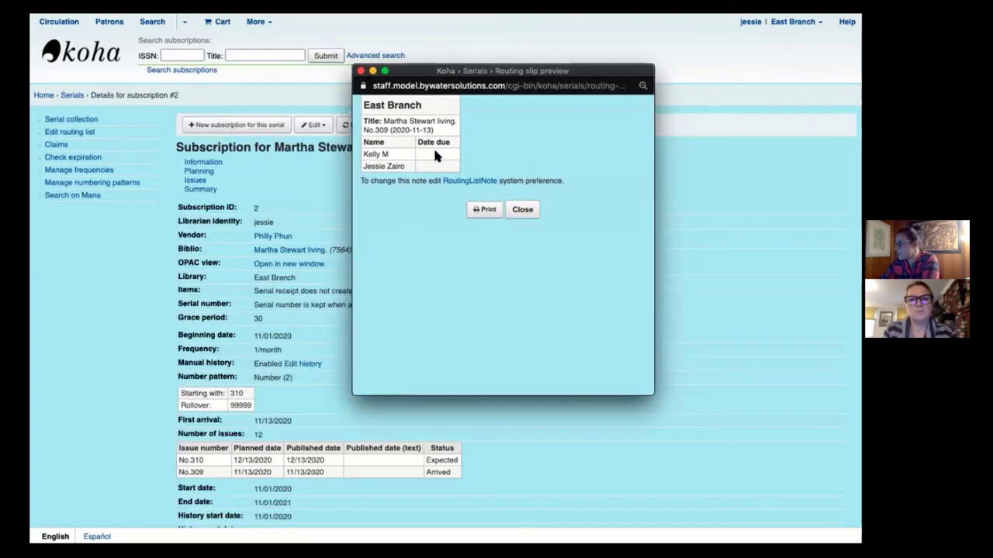
pyautogui.click(518, 210)
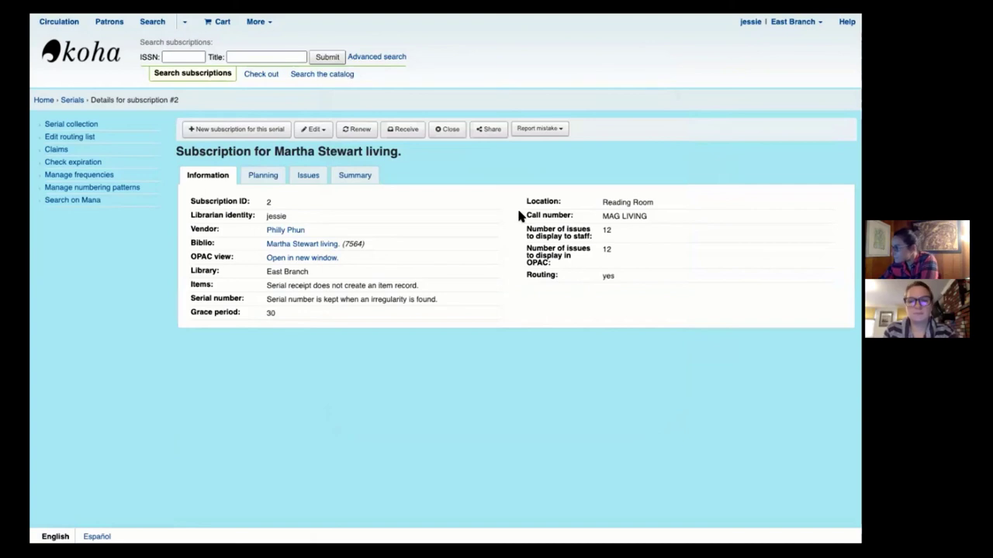
# Open the serial claims and list the missing issues for vendor Philly Phun, checking all columns of the table
pyautogui.click(56, 150)
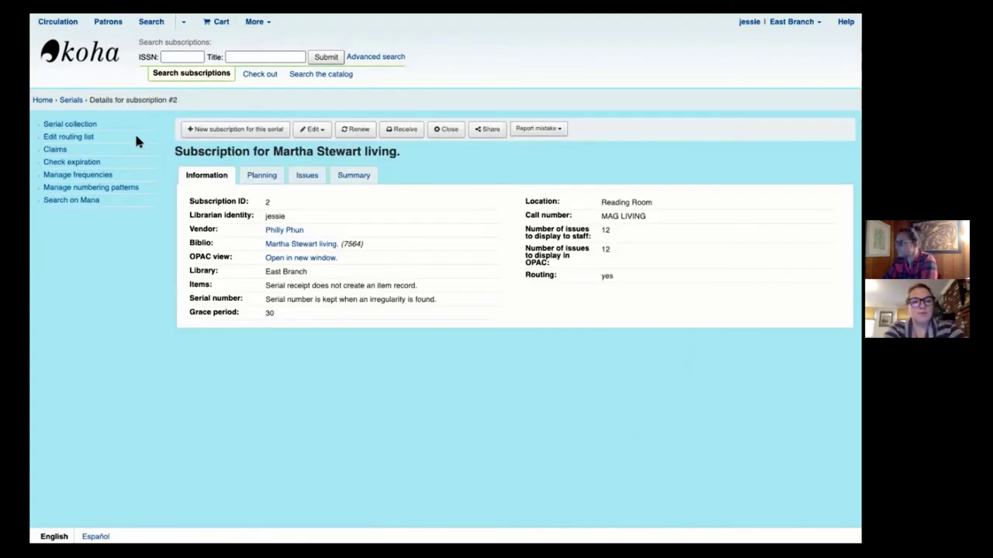
pyautogui.click(53, 151)
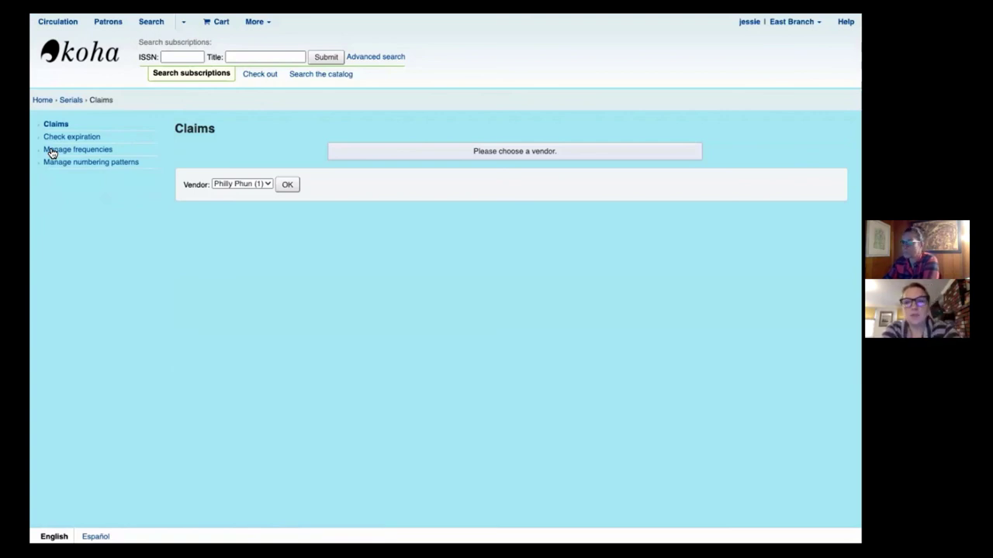
pyautogui.click(287, 188)
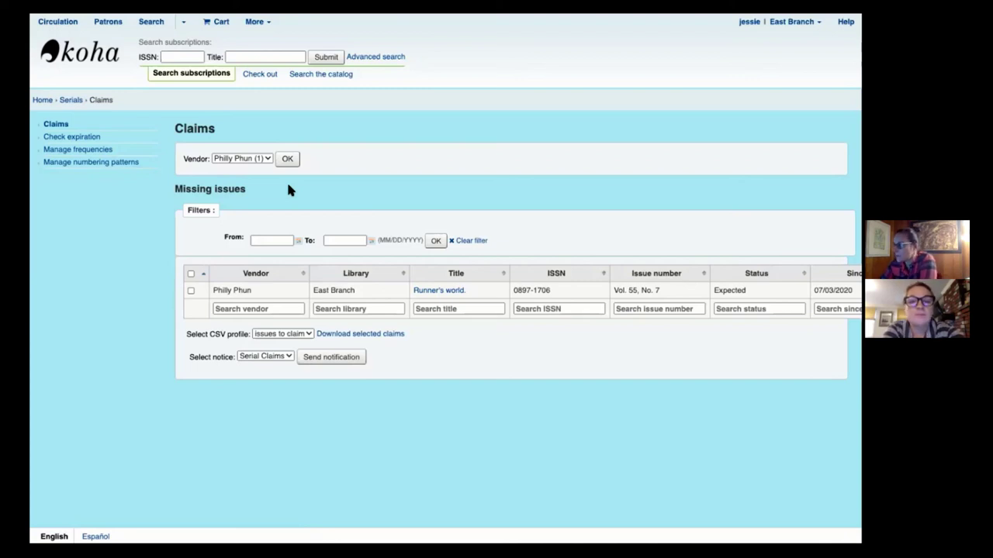
pyautogui.hscroll(5, 665, 408)
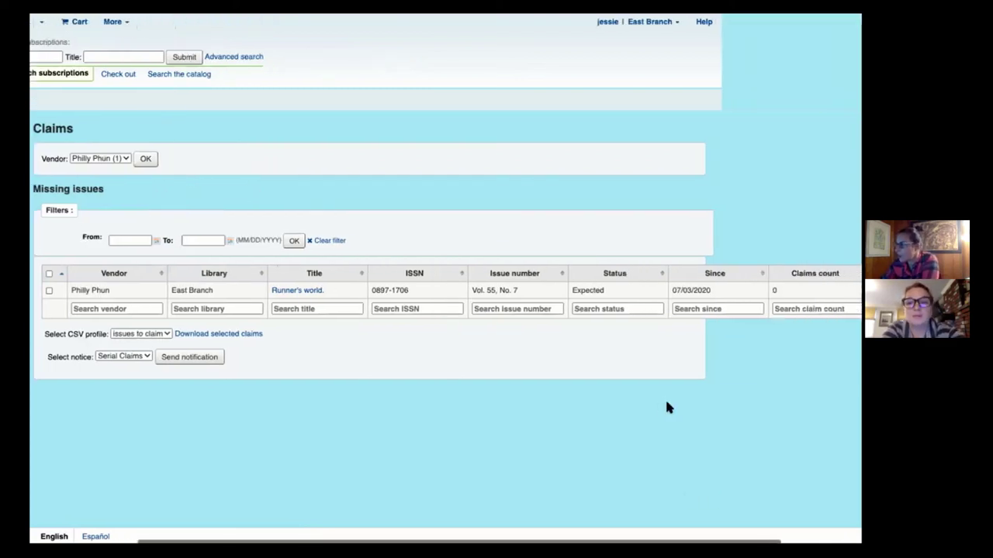
pyautogui.hscroll(-5, 703, 292)
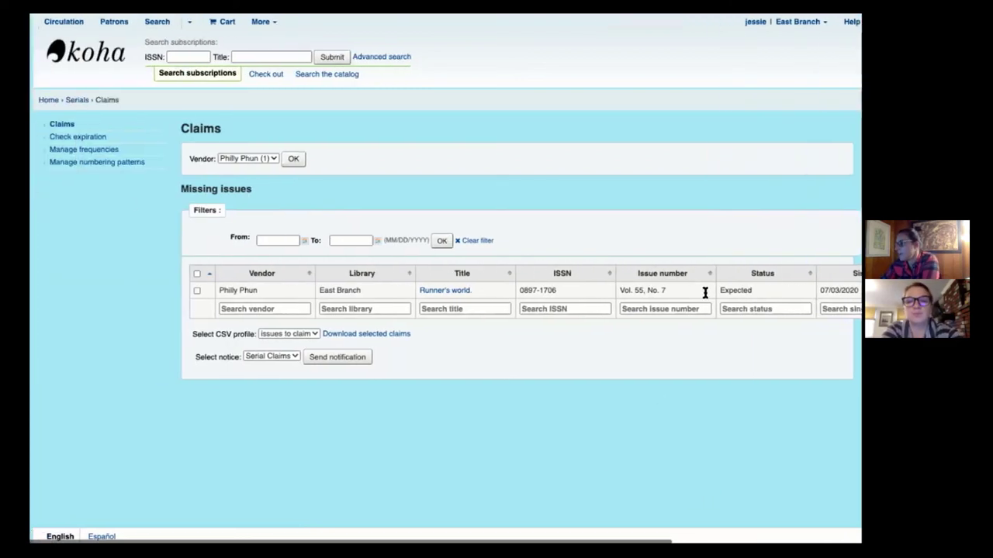
# Download the Runner's world Vol. 55, No. 7 claim with the "issues to claim" CSV profile and send the vendor the Serial Claims notice
pyautogui.click(185, 290)
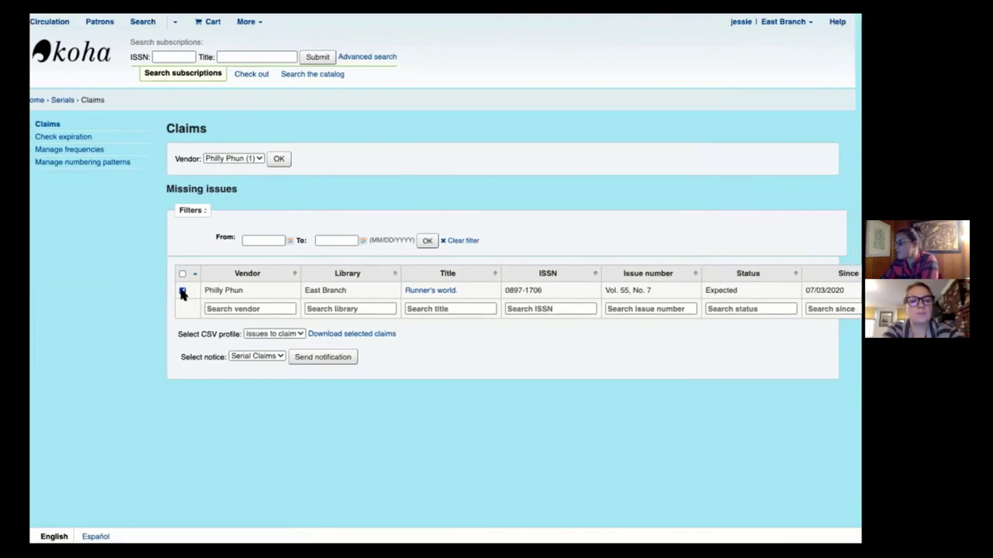
pyautogui.click(337, 335)
pyautogui.hscroll(1, 337, 339)
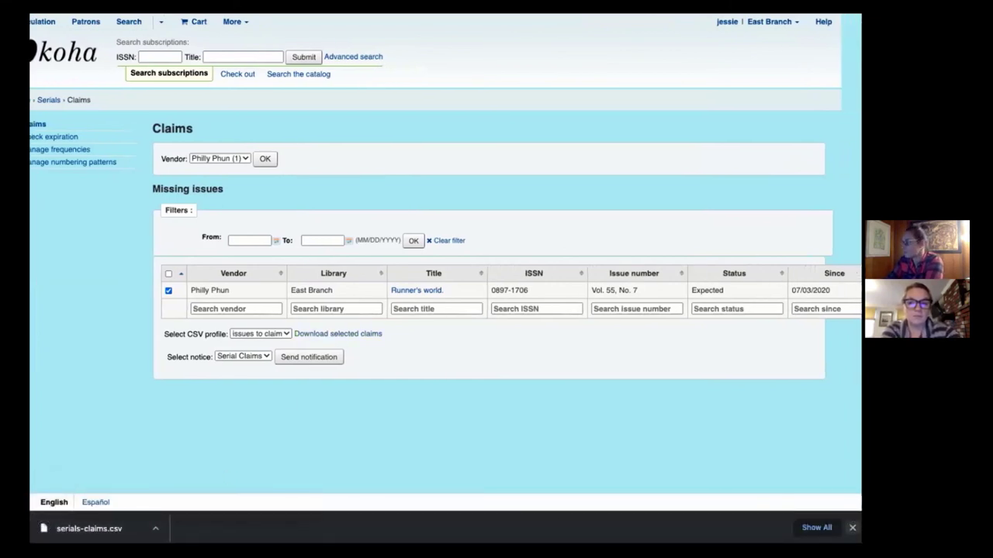
pyautogui.click(319, 363)
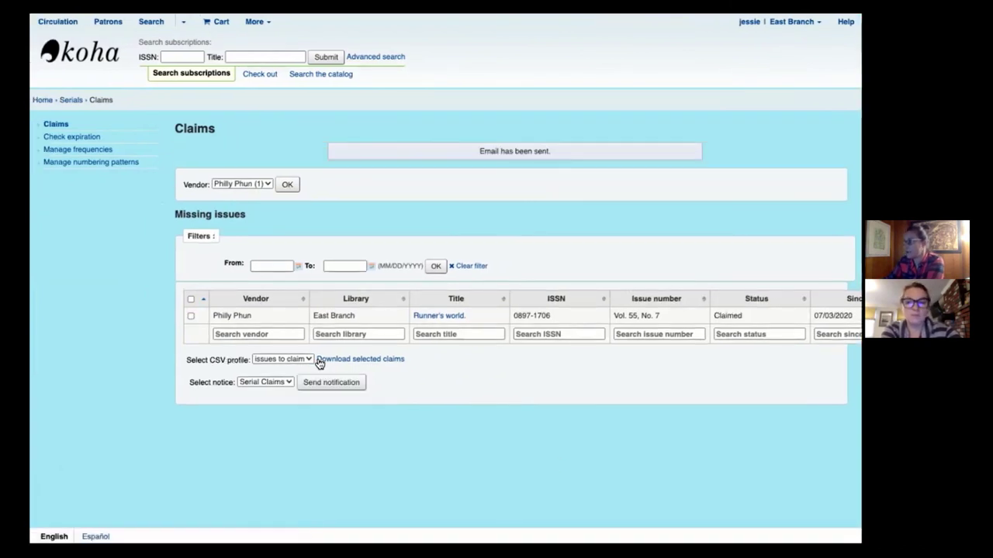
pyautogui.moveTo(476, 152); pyautogui.dragTo(547, 150)
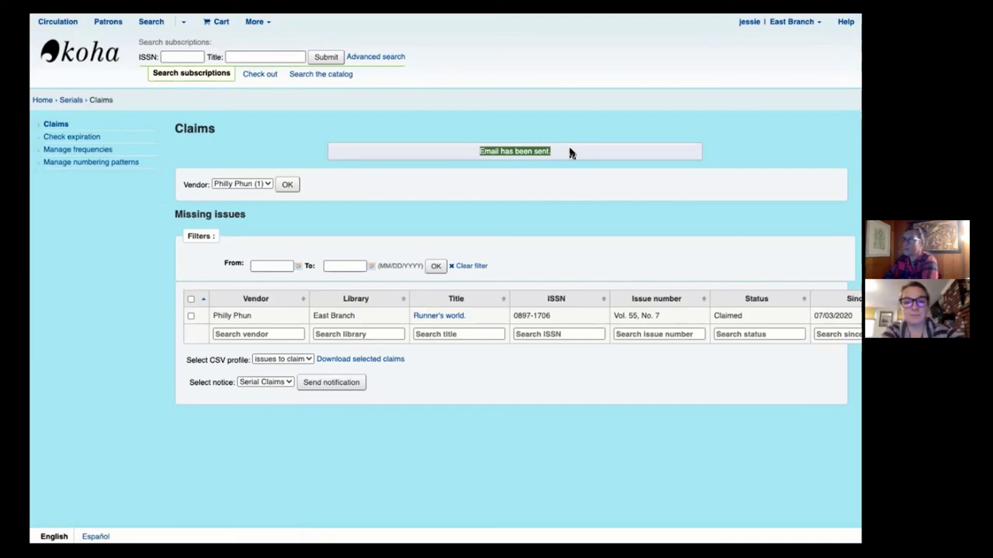
# Examine the list of serial frequencies and the numbering patterns, including the formula of the pattern named Number
pyautogui.click(71, 101)
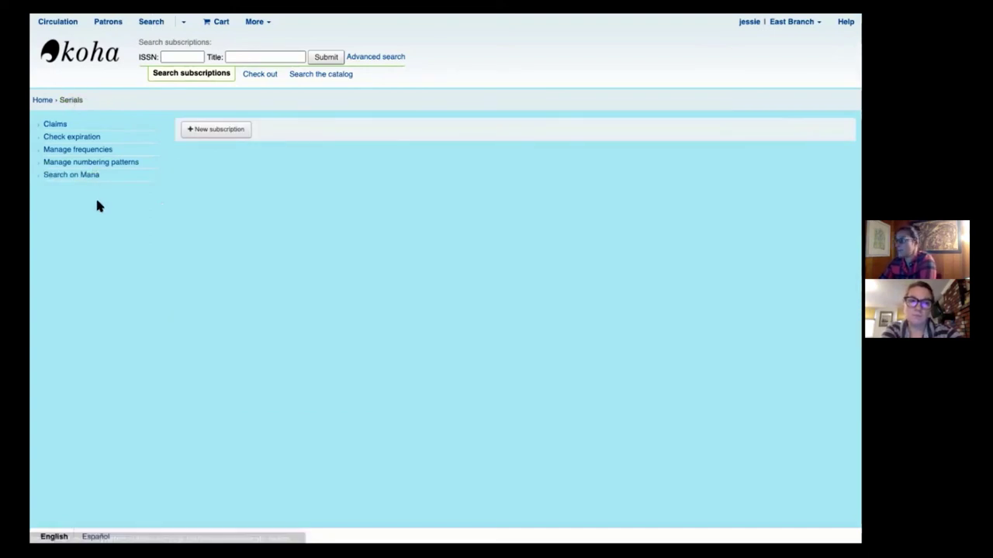
pyautogui.click(64, 155)
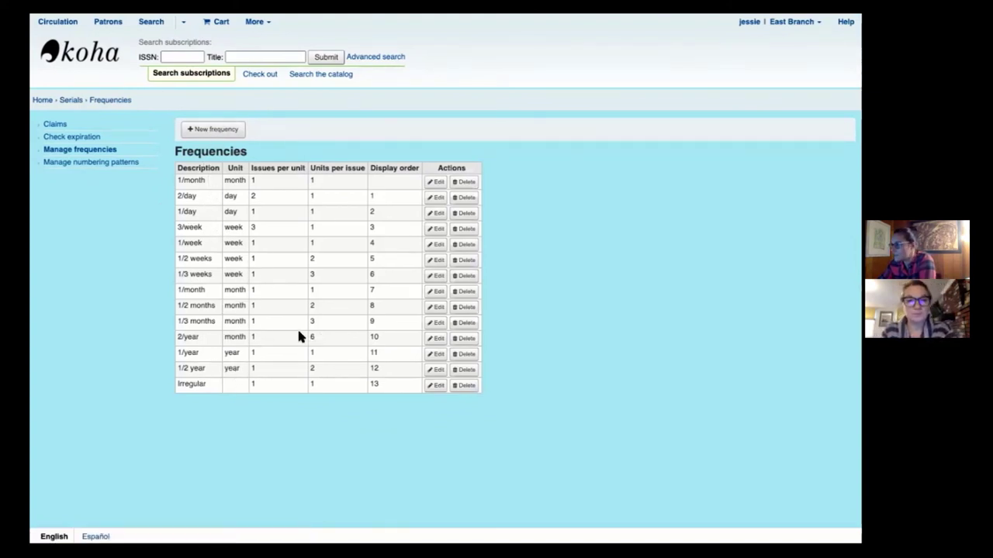
pyautogui.click(98, 164)
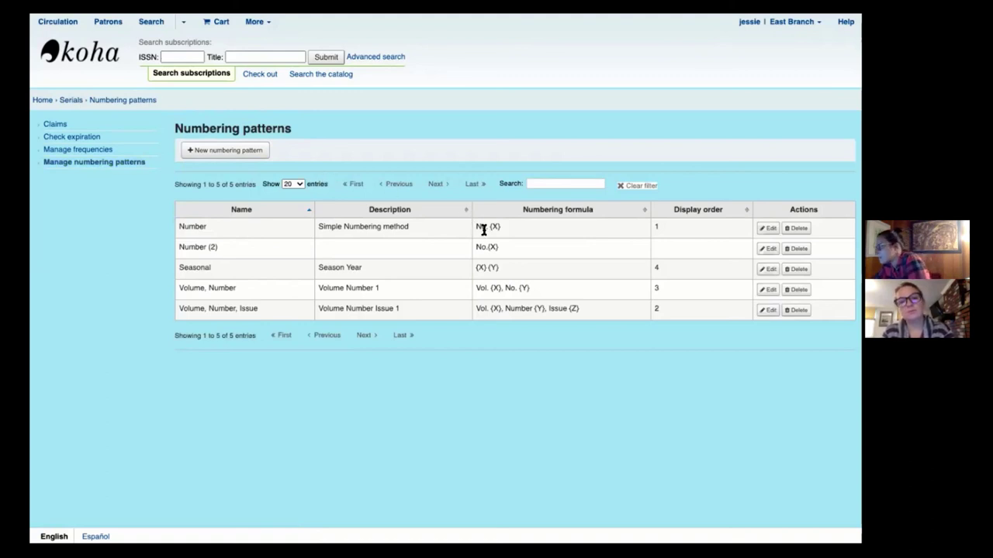
pyautogui.moveTo(472, 228); pyautogui.dragTo(503, 230)
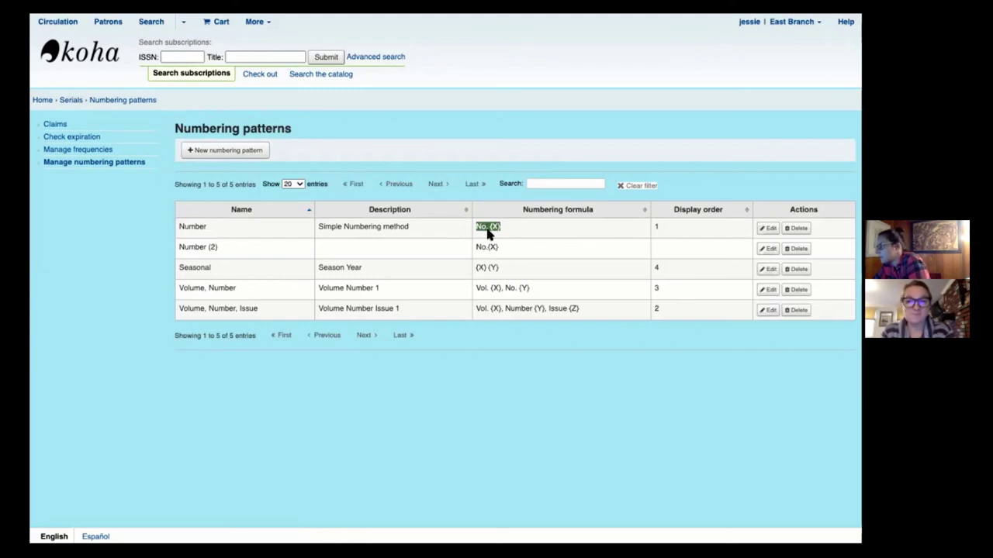
# Open the Number pattern for modification, inspect its numbering formula, and return to the Serials main page without saving
pyautogui.click(765, 231)
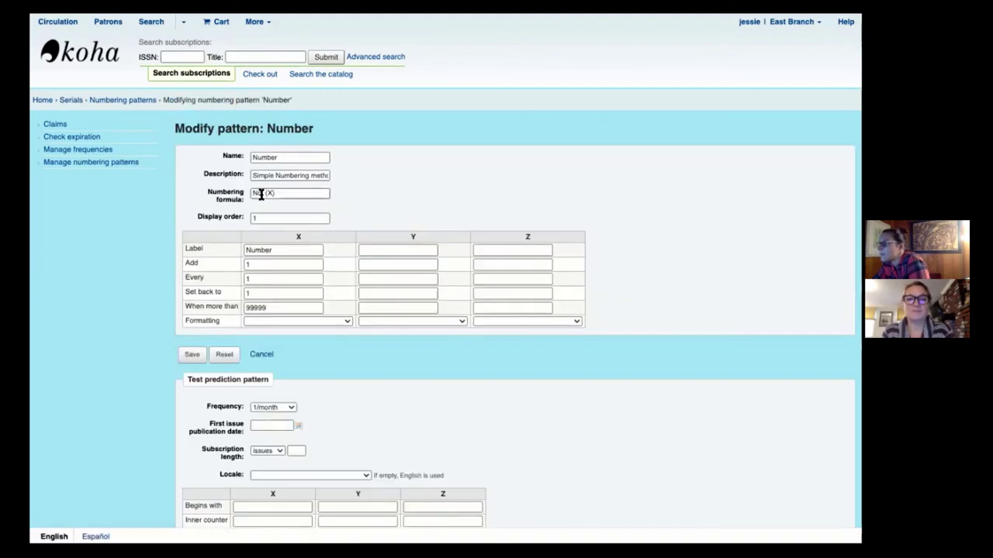
pyautogui.click(260, 195)
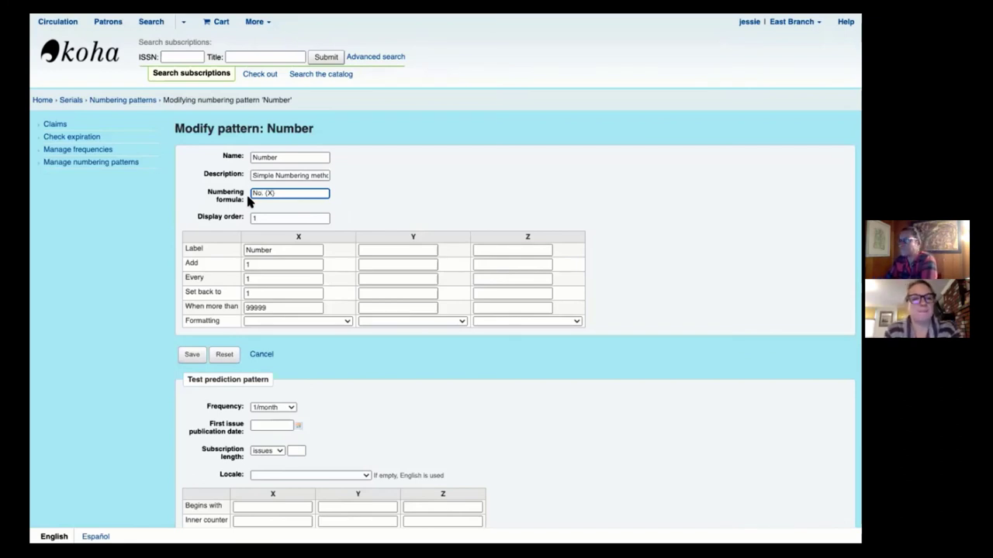
pyautogui.click(79, 105)
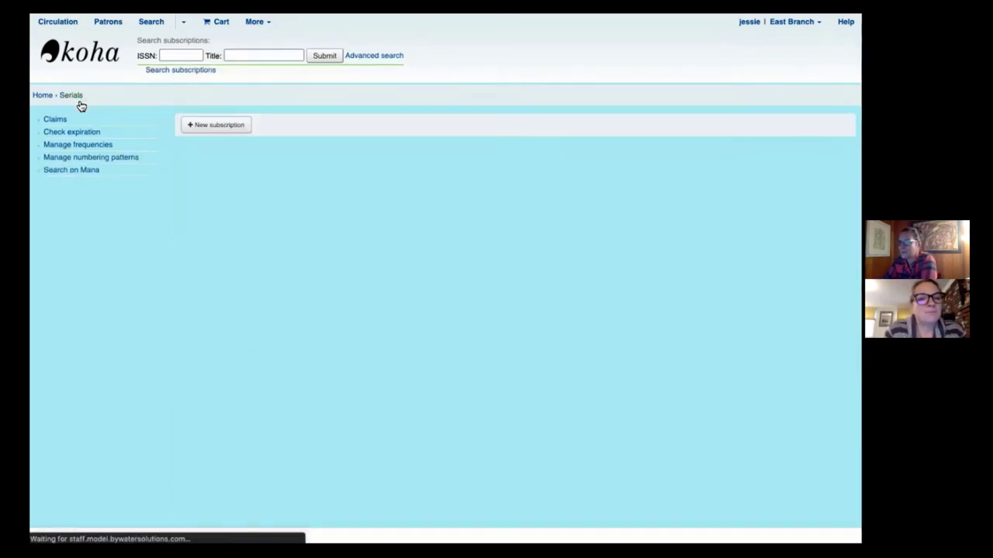